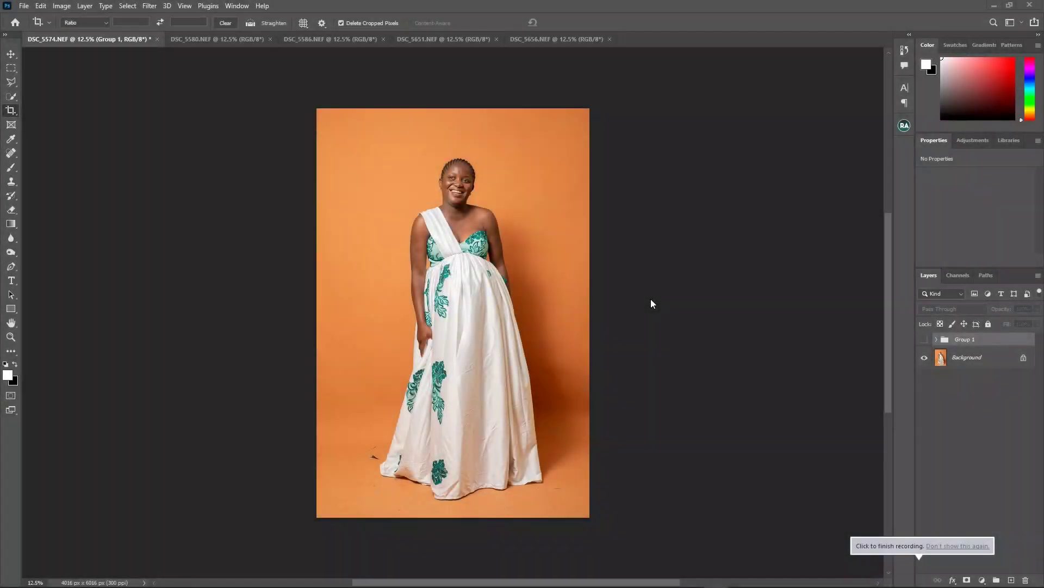
Make Group 1 visible to show the pink-backdrop edit of the dress portrait.
scroll(658, 297, up, 1)
scroll(658, 296, down, 2)
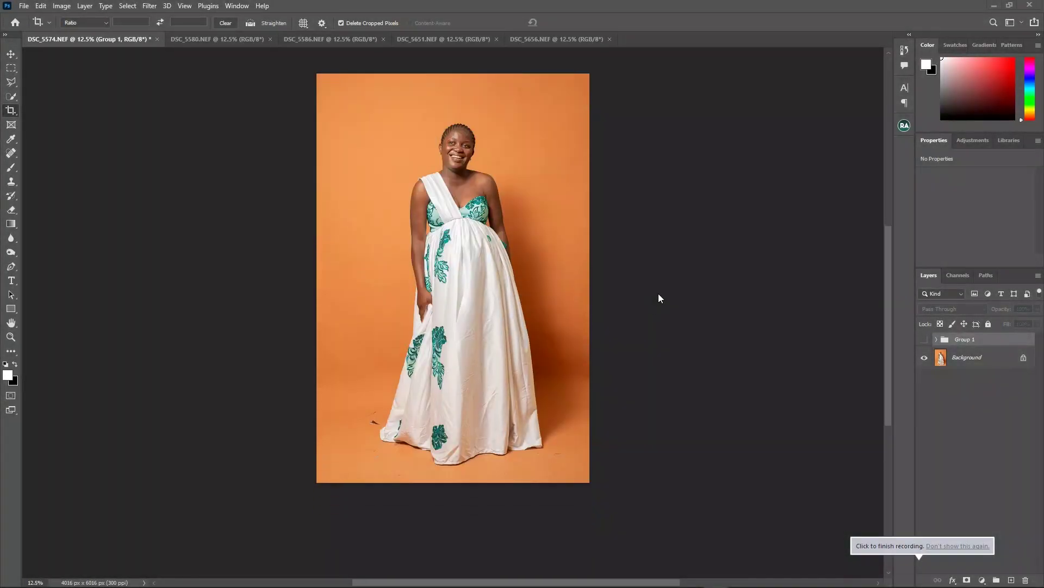
scroll(658, 296, up, 1)
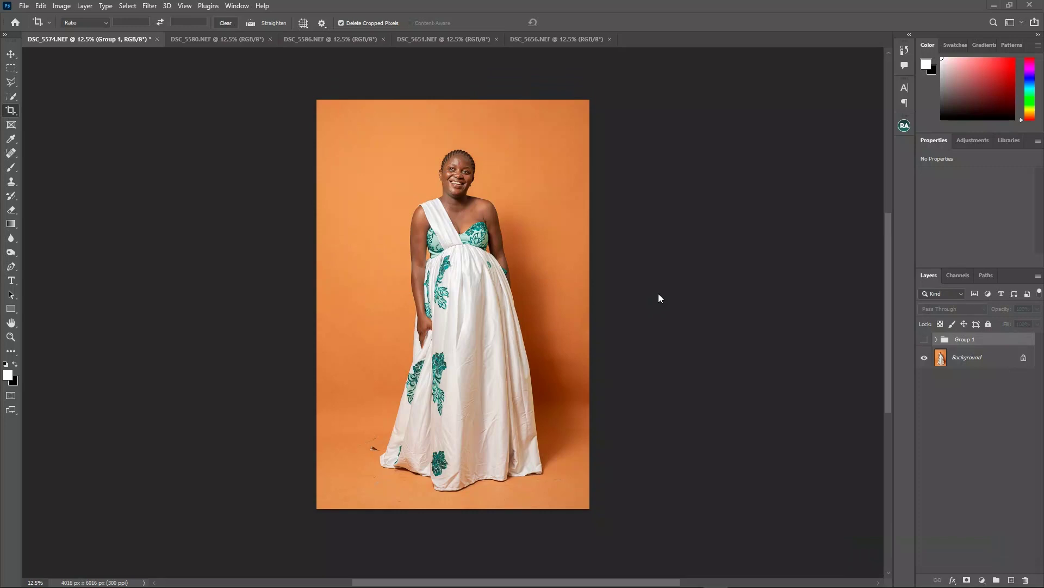
scroll(659, 294, up, 2)
scroll(659, 295, down, 2)
scroll(658, 295, up, 1)
scroll(570, 295, down, 2)
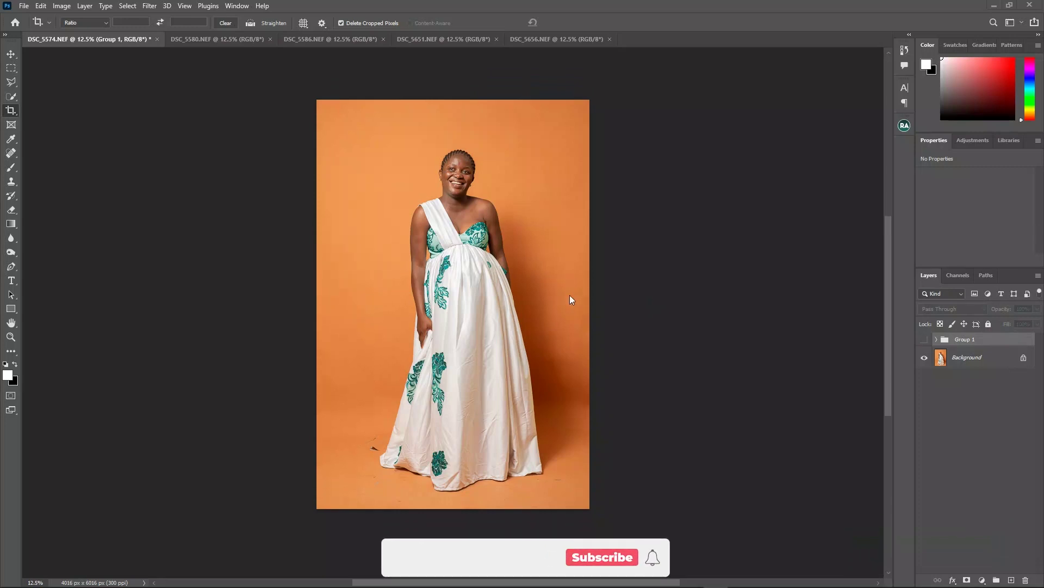
scroll(531, 283, up, 2)
scroll(530, 283, down, 2)
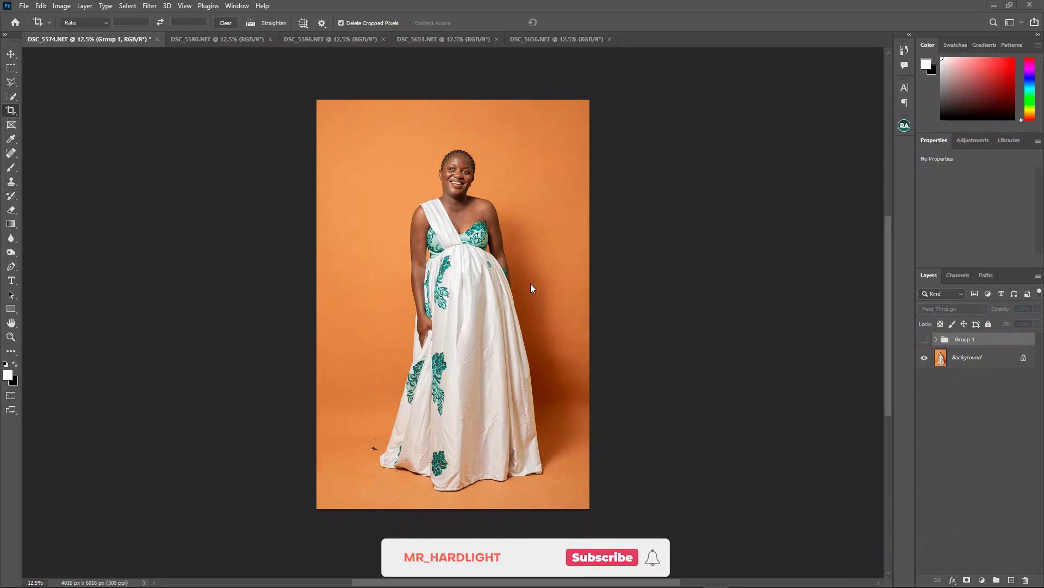
scroll(478, 202, left, 2)
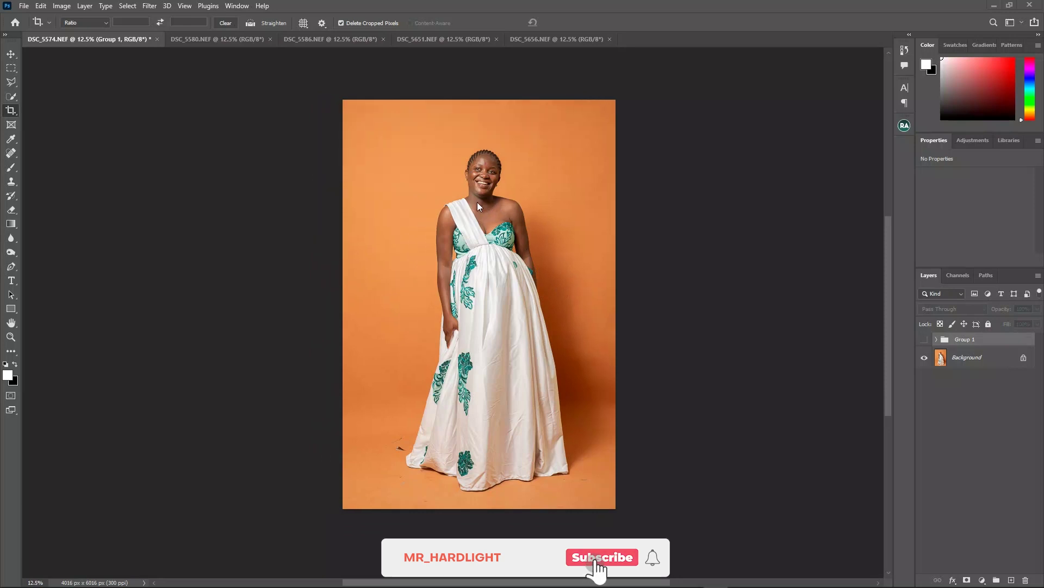
scroll(478, 202, right, 2)
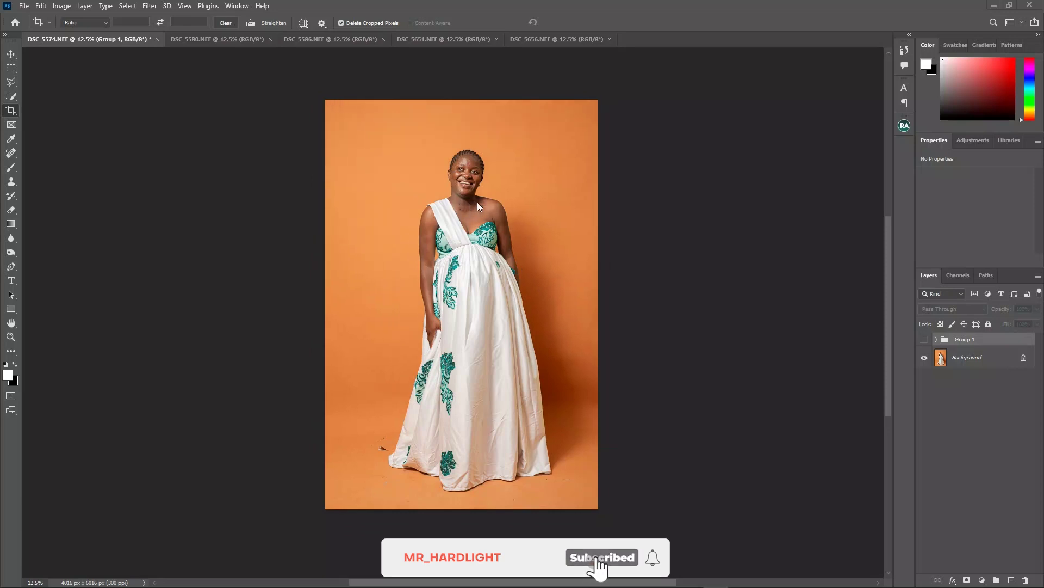
click(924, 339)
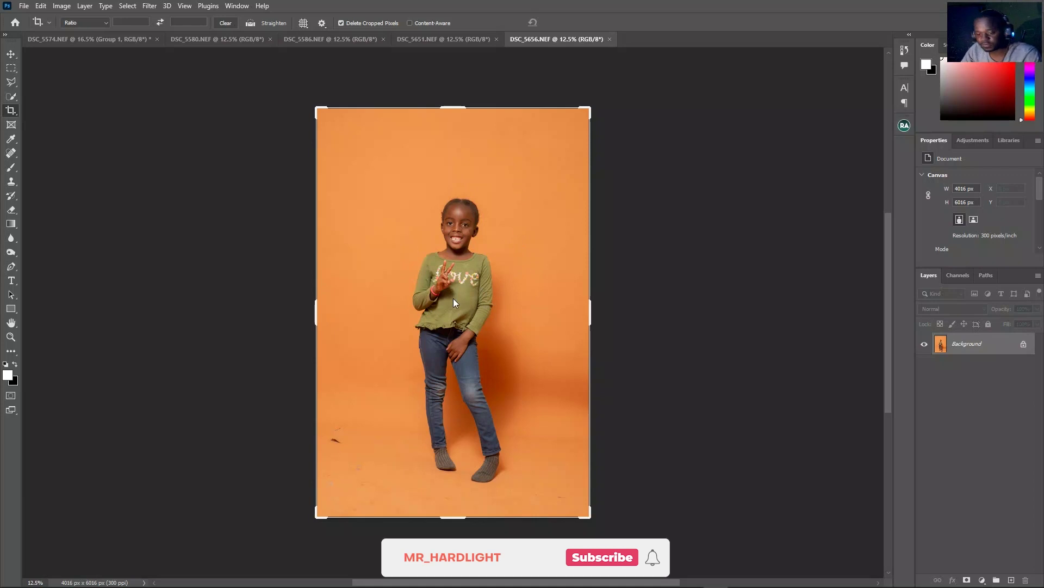
Duplicate the child photo's Background layer as 'Background copy'.
scroll(484, 263, up, 2)
scroll(484, 263, down, 3)
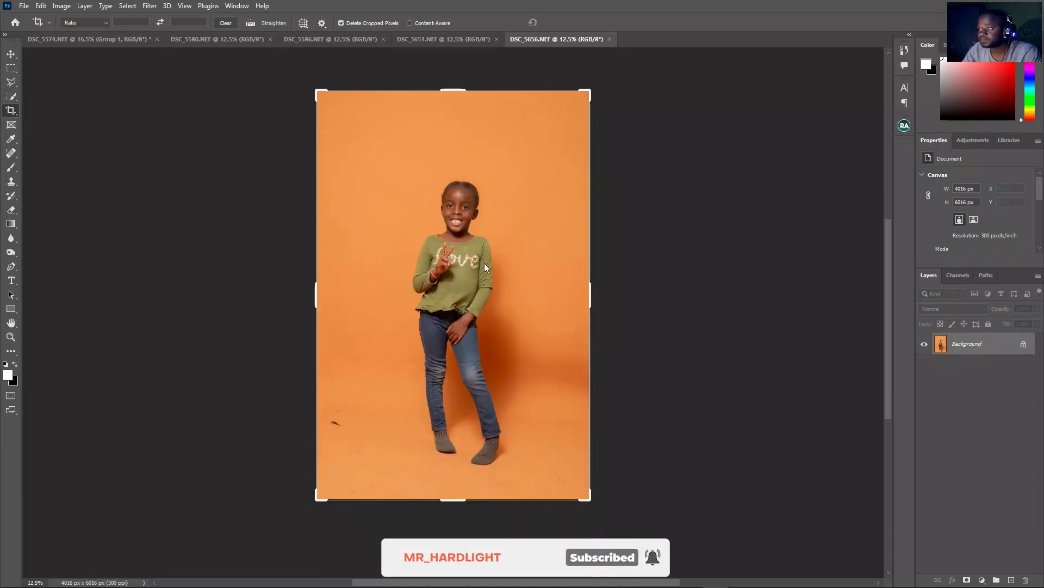
scroll(590, 276, up, 1)
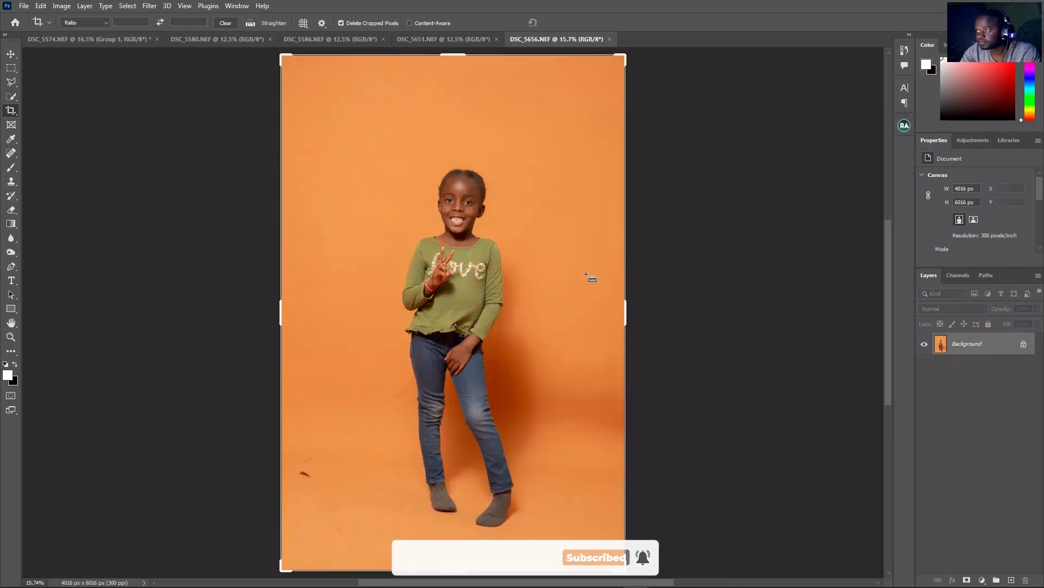
scroll(583, 275, down, 1)
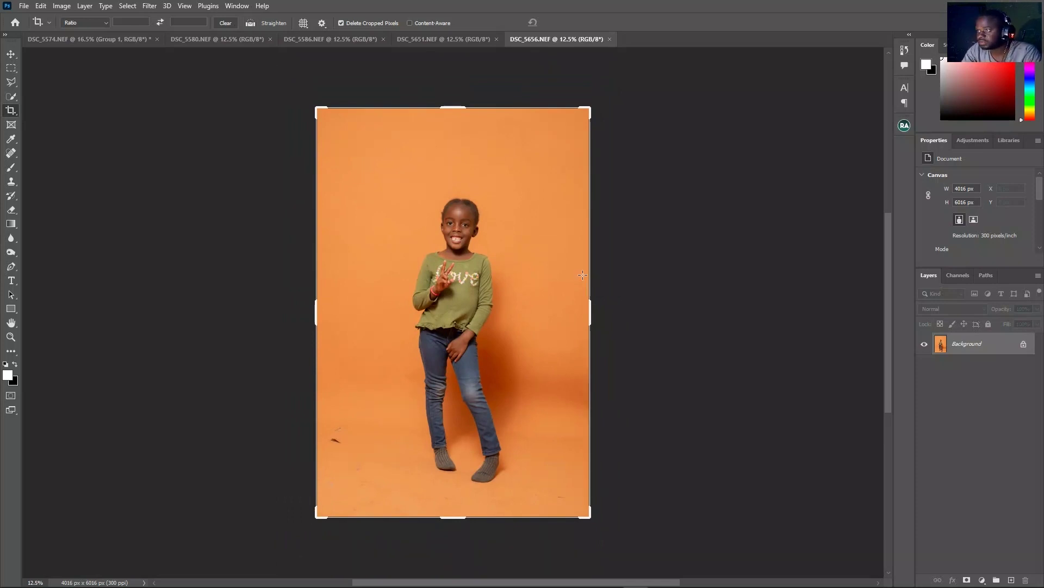
key(ctrl+j)
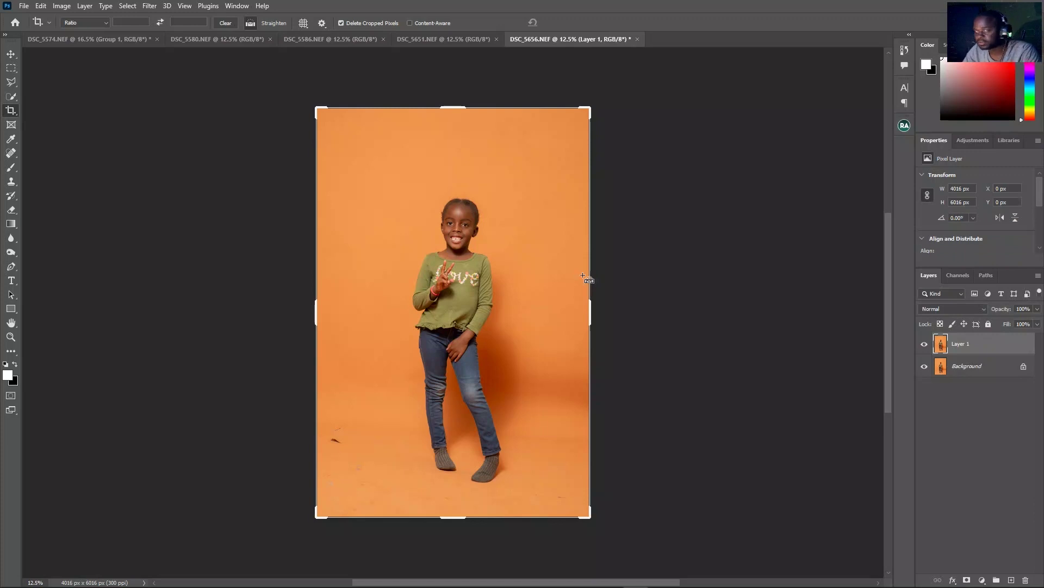
key(ctrl+z)
drag(989, 348, 1014, 578)
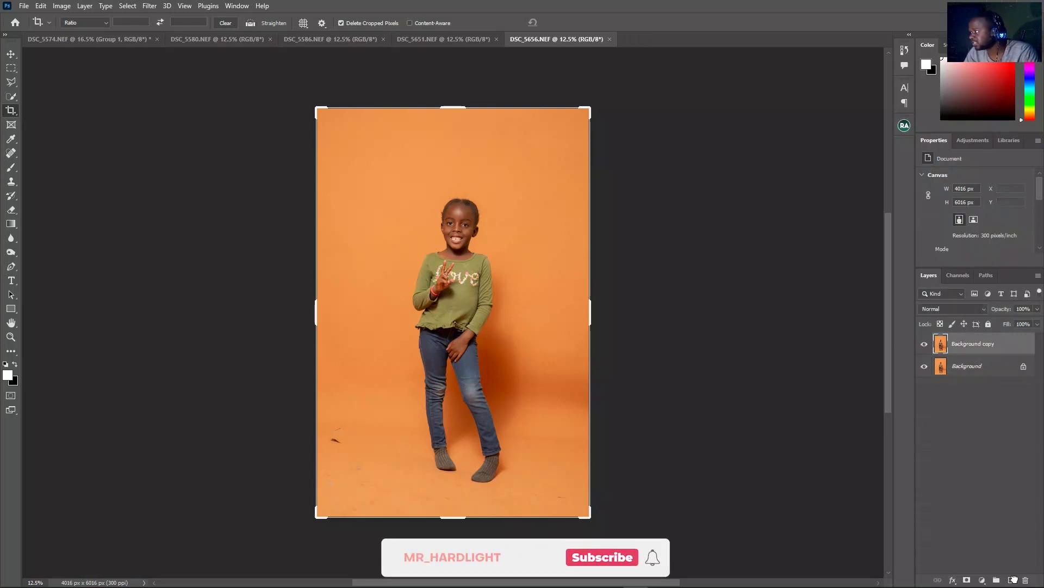
Apply Filter > Other > High Pass to Background copy at a 5.0-pixel radius.
click(149, 7)
mouse_move(235, 242)
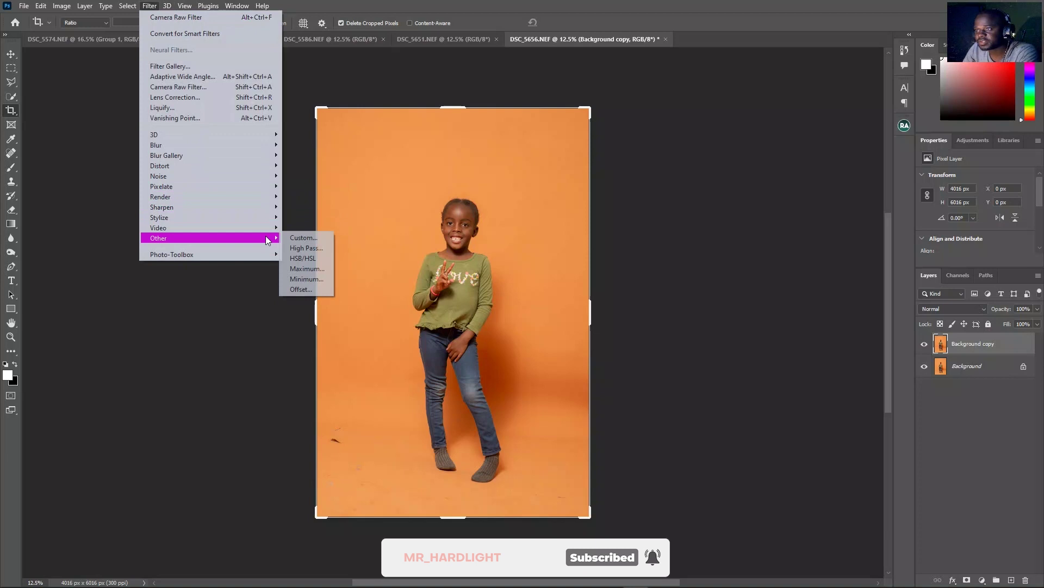
click(305, 249)
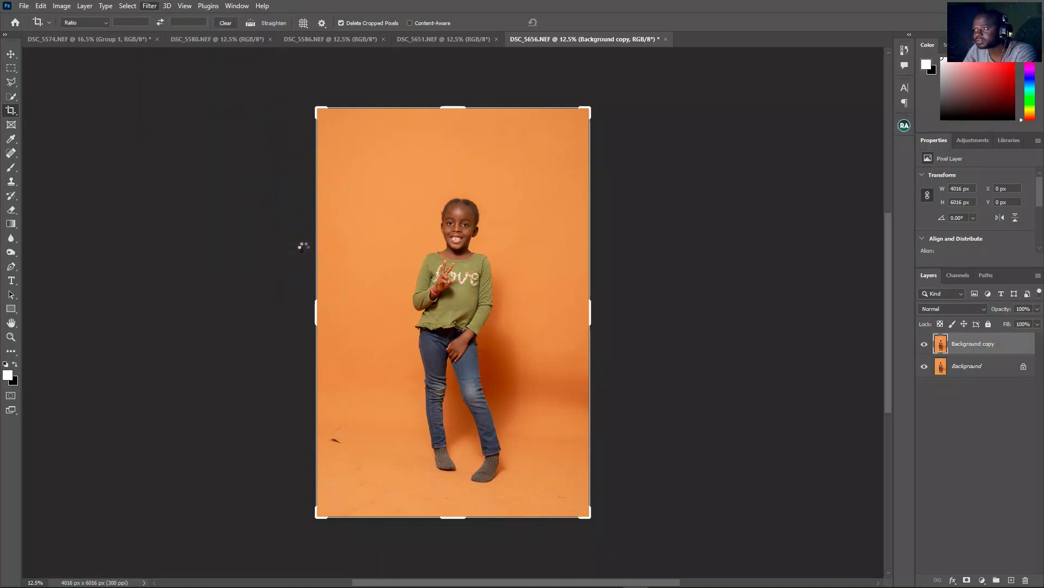
drag(526, 125, 687, 116)
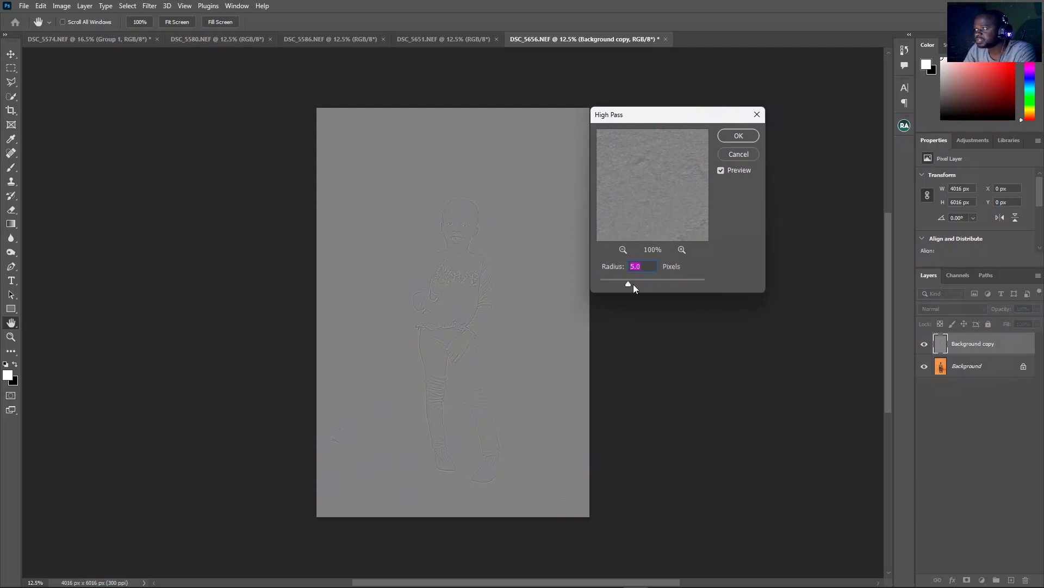
click(647, 266)
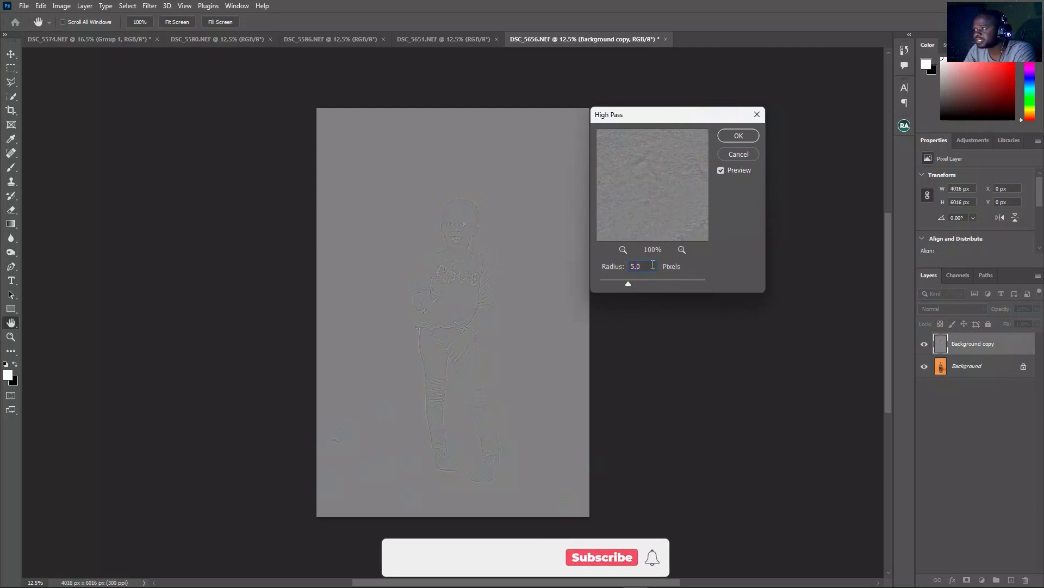
double_click(639, 267)
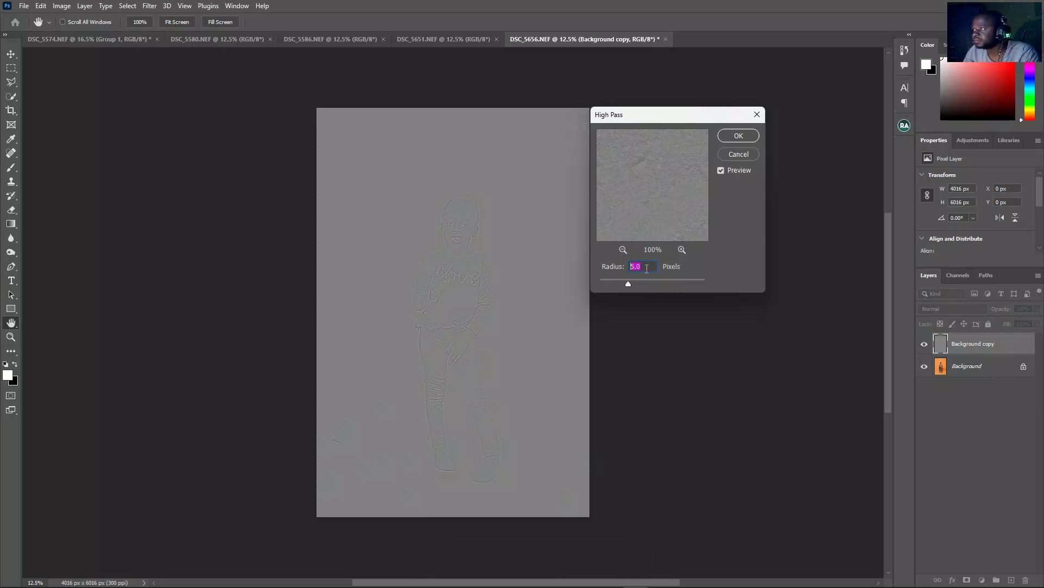
click(738, 136)
key(c)
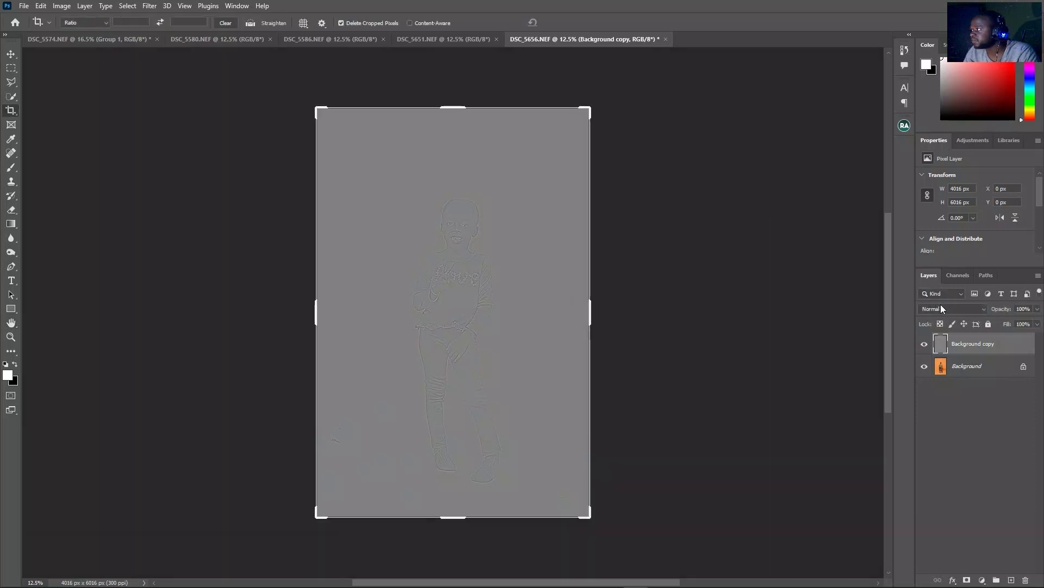
Set the high-pass layer to Overlay and compare the sharpening on and off.
click(946, 309)
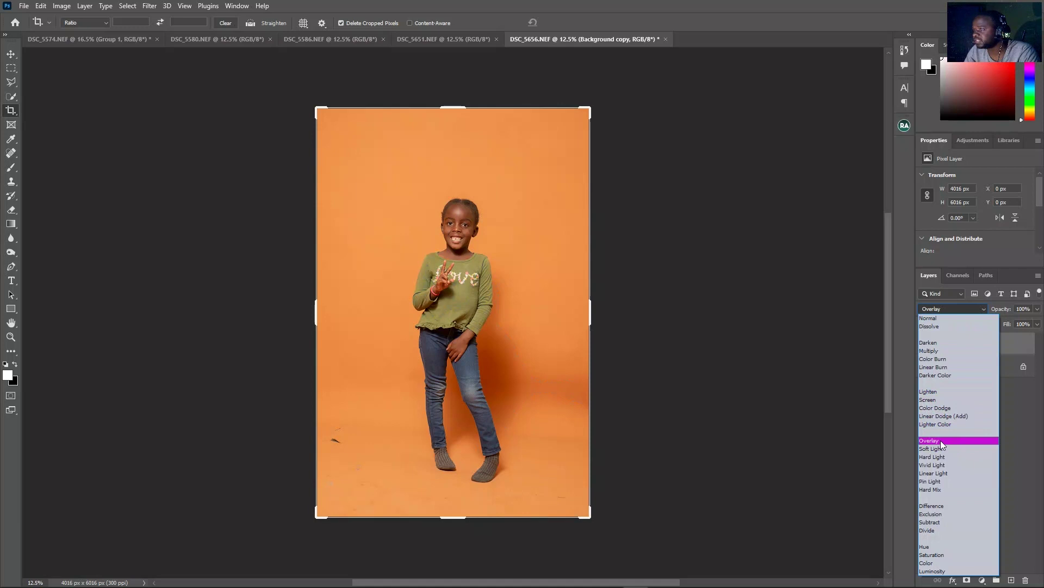
click(941, 439)
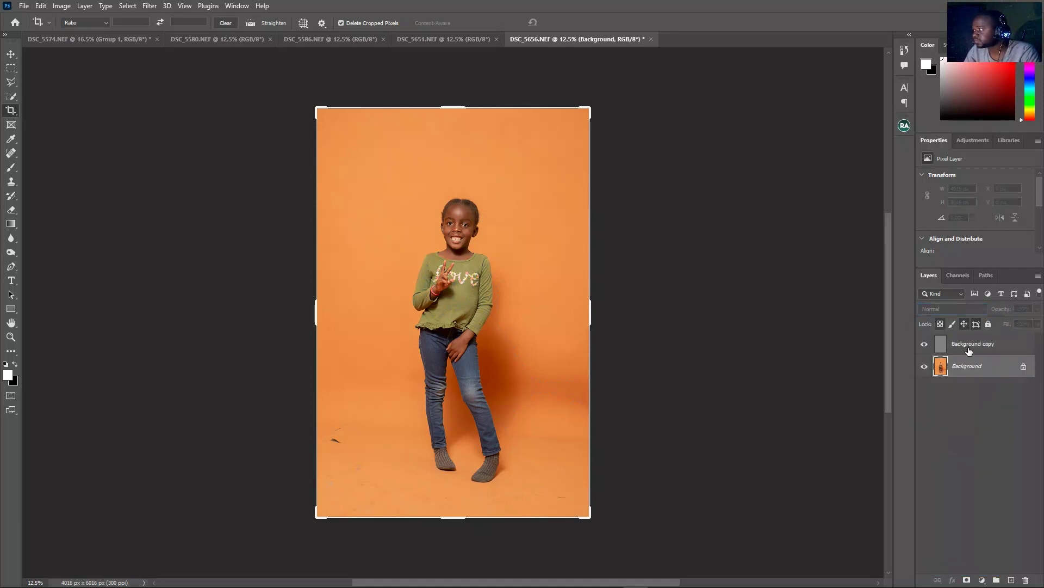
scroll(401, 205, left, 2)
scroll(516, 225, up, 5)
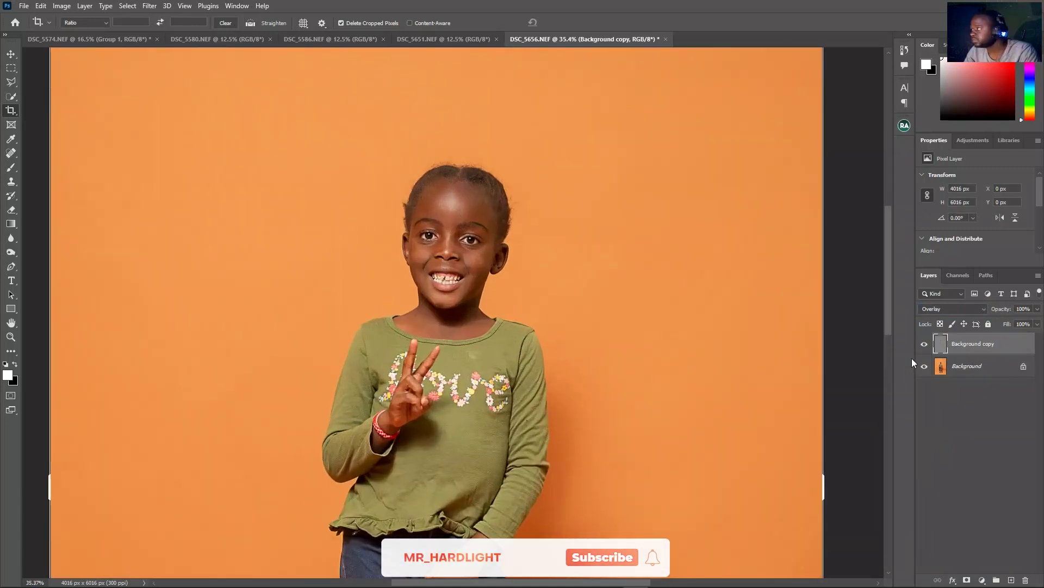
click(924, 346)
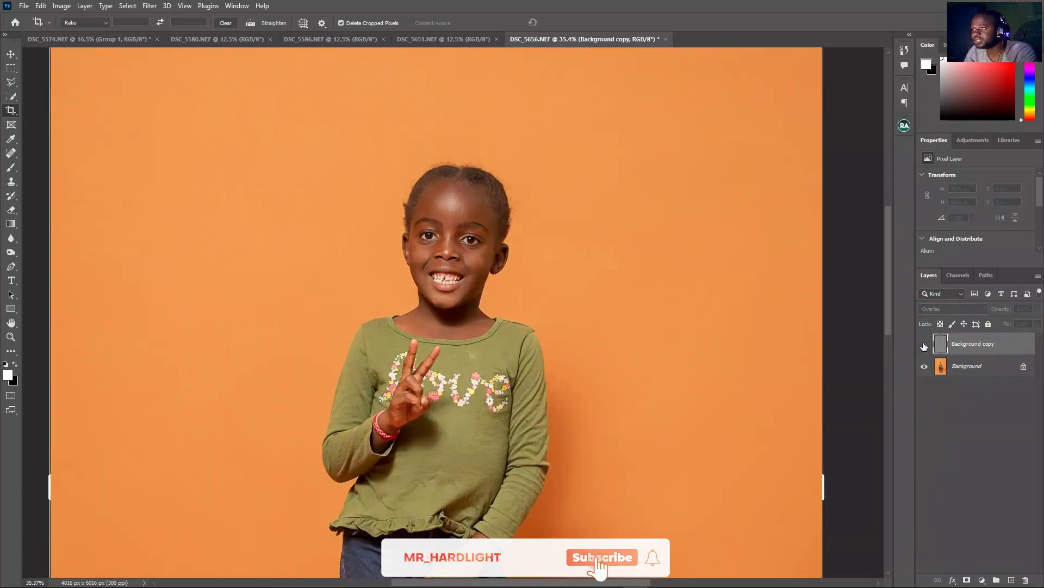
click(924, 346)
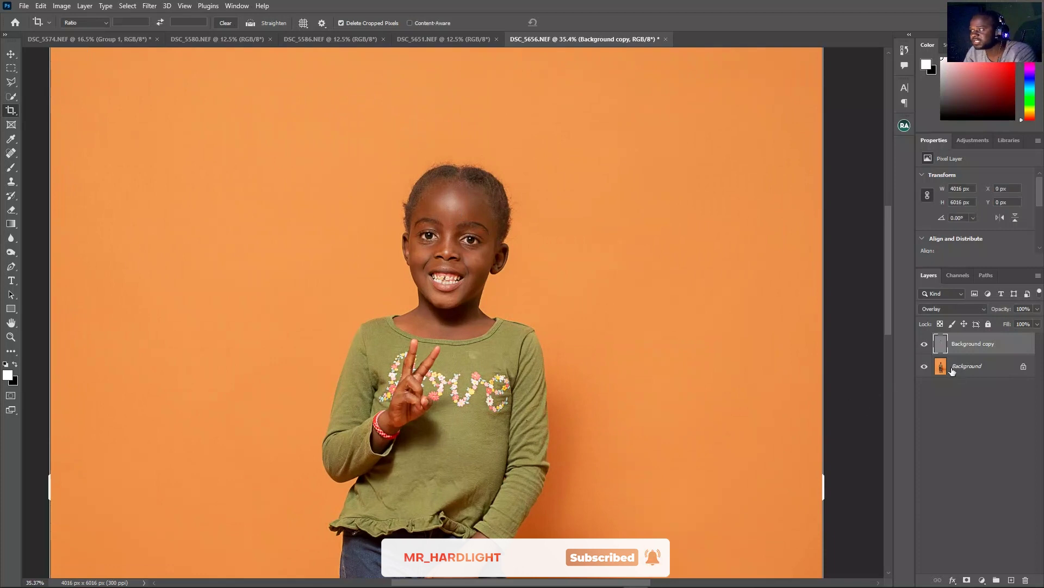
key(ctrl+0)
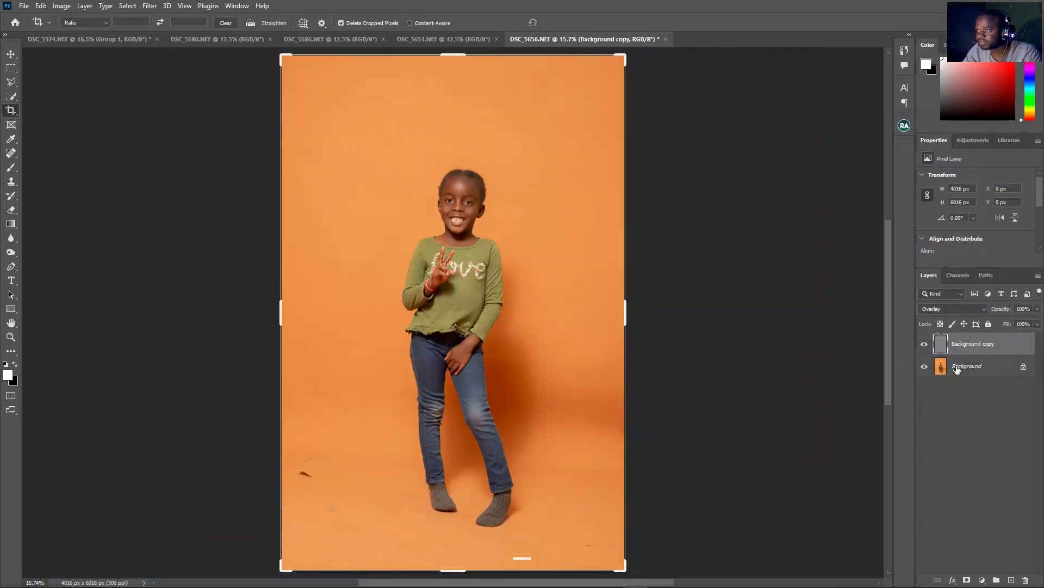
Merge the visible layers into Background and duplicate it as Layer 1.
right_click(955, 365)
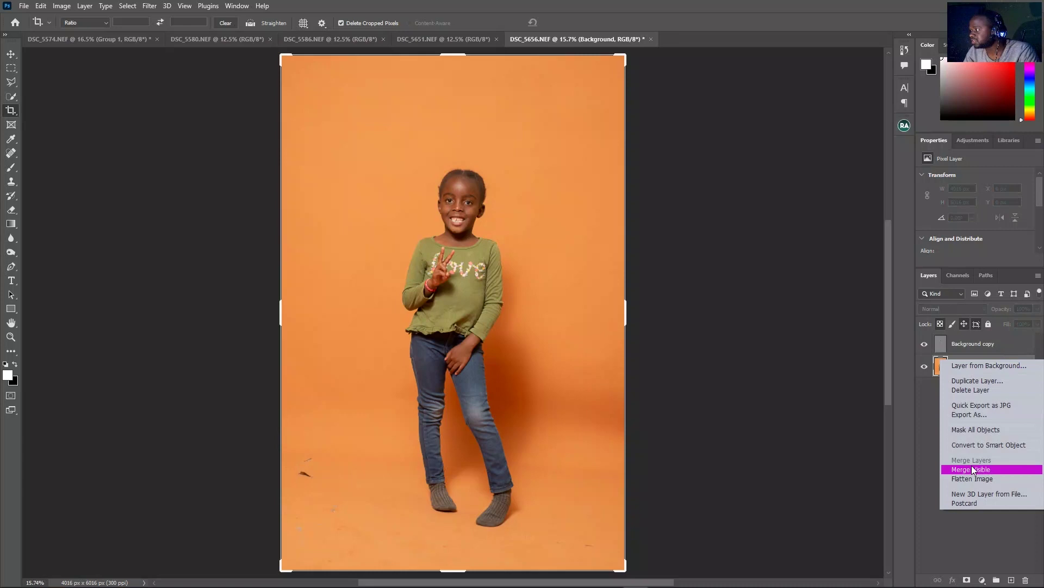
click(973, 470)
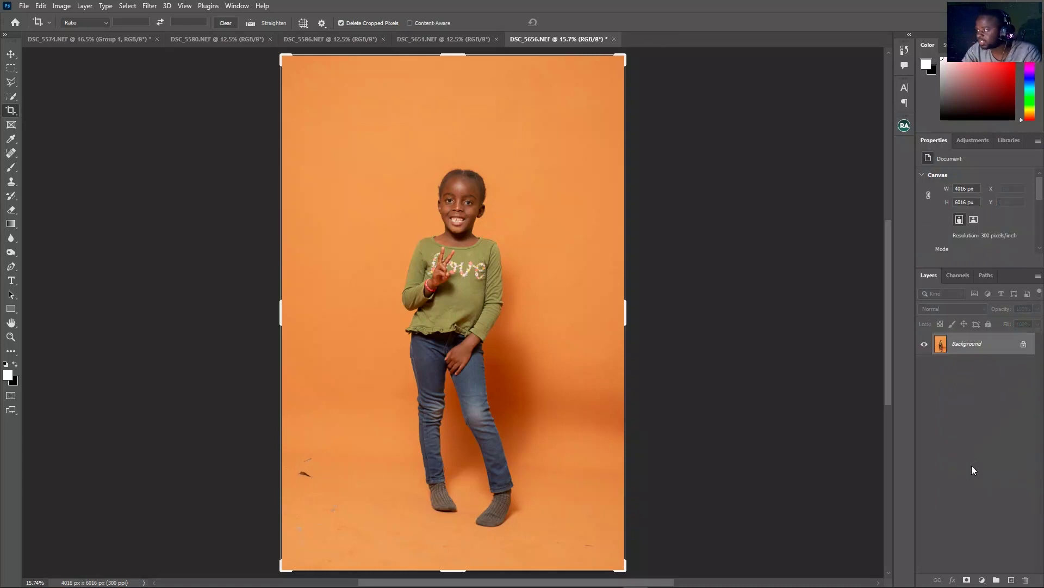
key(ctrl+j)
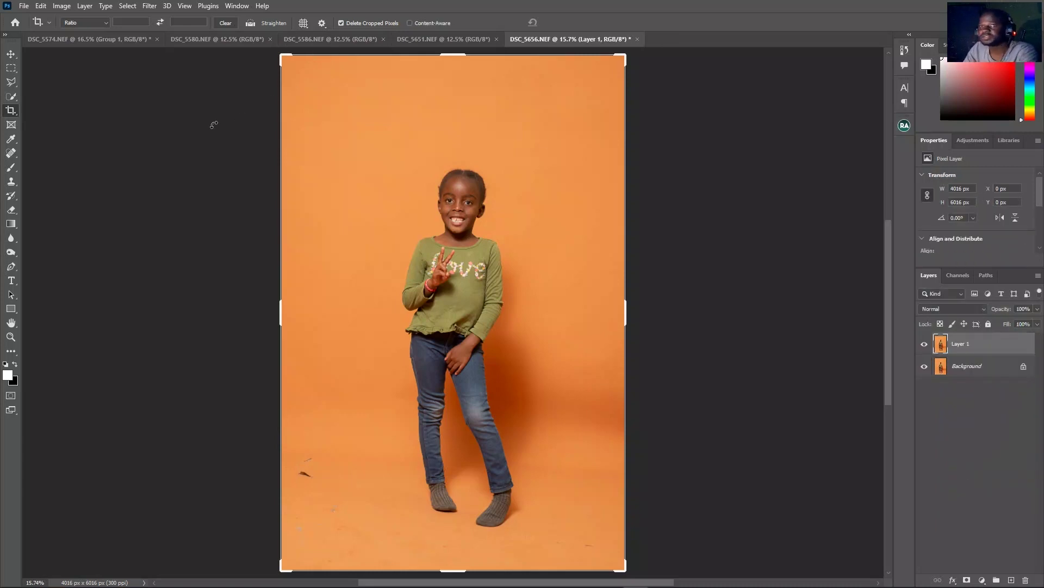
Quick-select the girl, extending the selection along her collar and both shoulders, then enter Select and Mask.
click(11, 98)
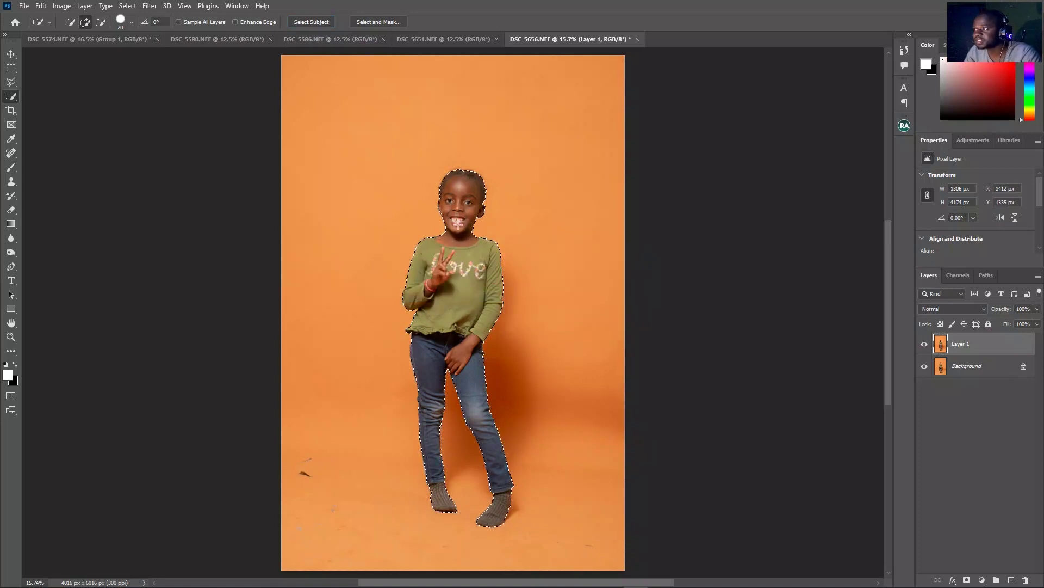
scroll(458, 223, up, 5)
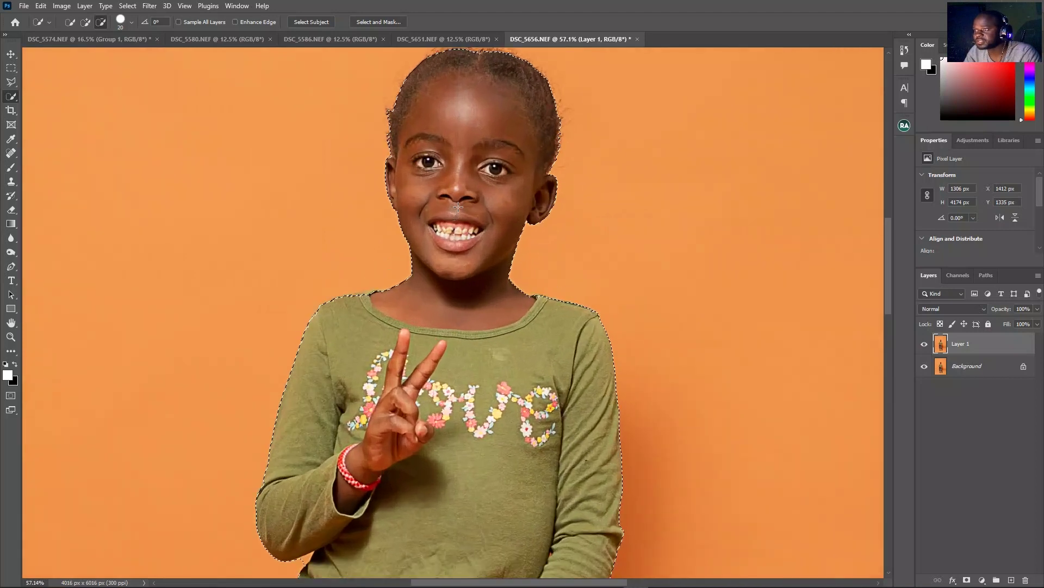
scroll(369, 308, up, 2)
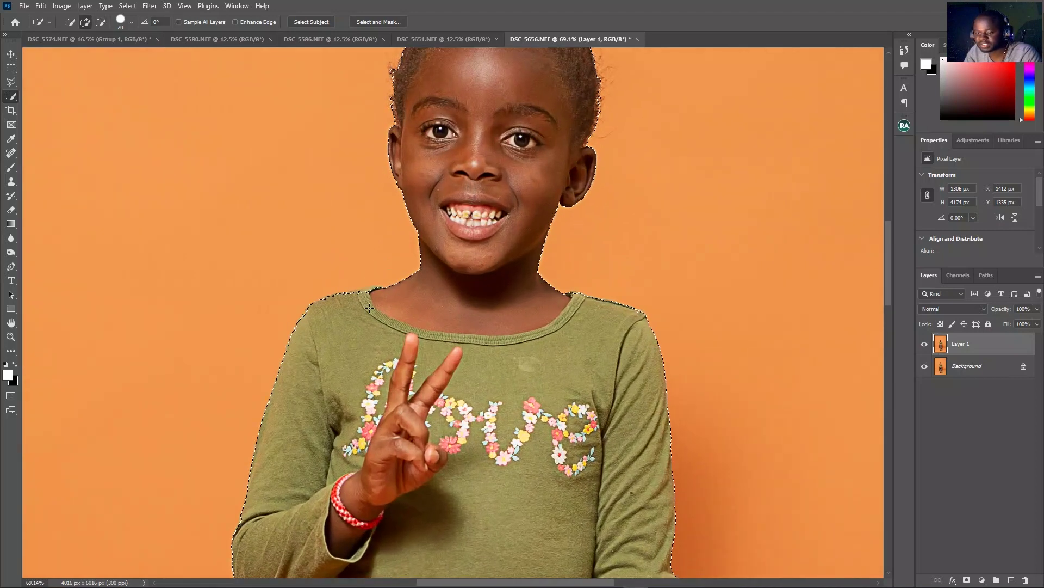
scroll(384, 295, up, 2)
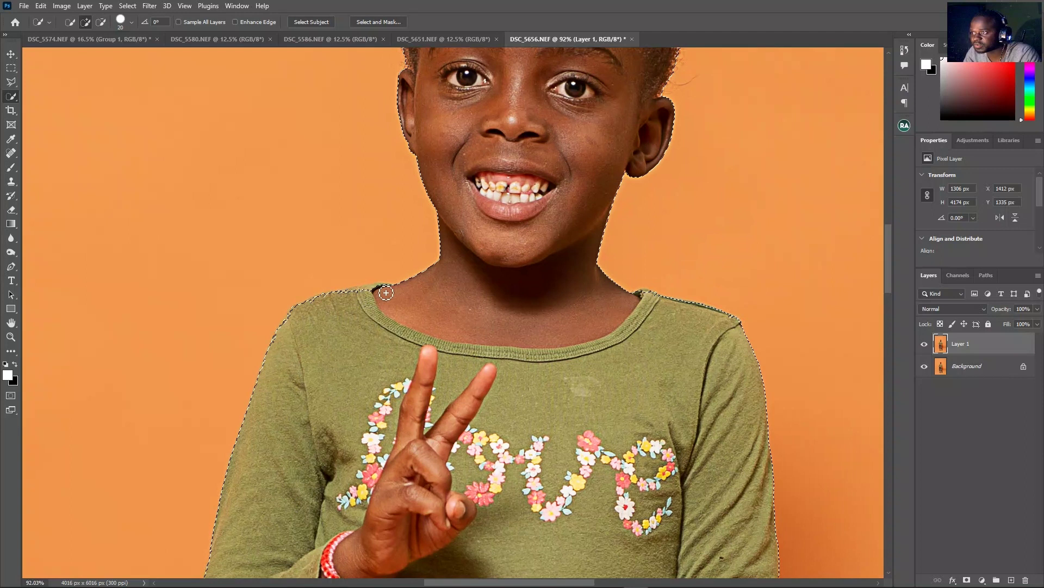
drag(386, 292, 350, 299)
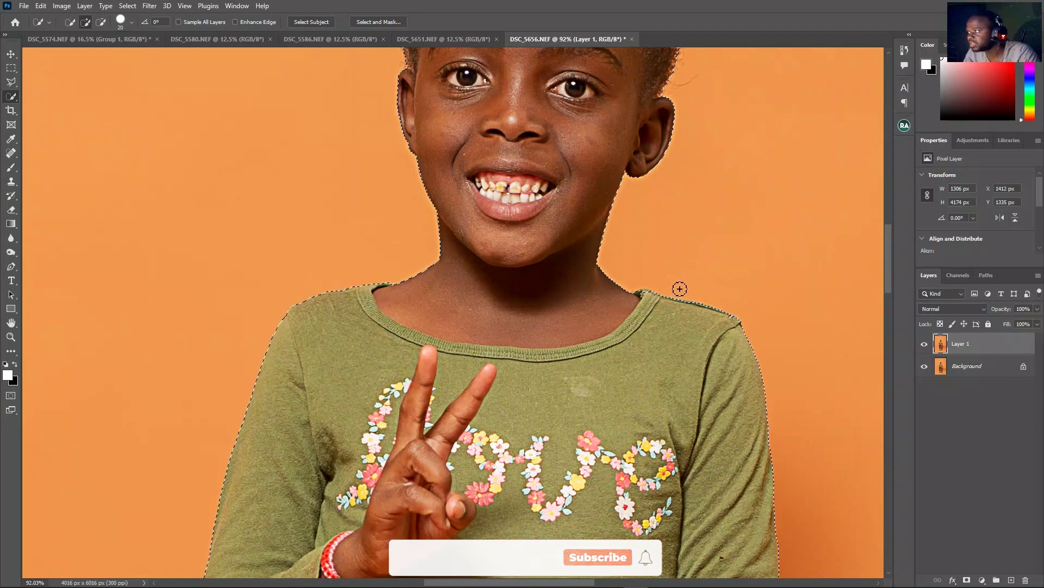
click(651, 299)
mouse_move(655, 302)
mouse_down()
mouse_move(690, 325)
mouse_move(725, 325)
mouse_up()
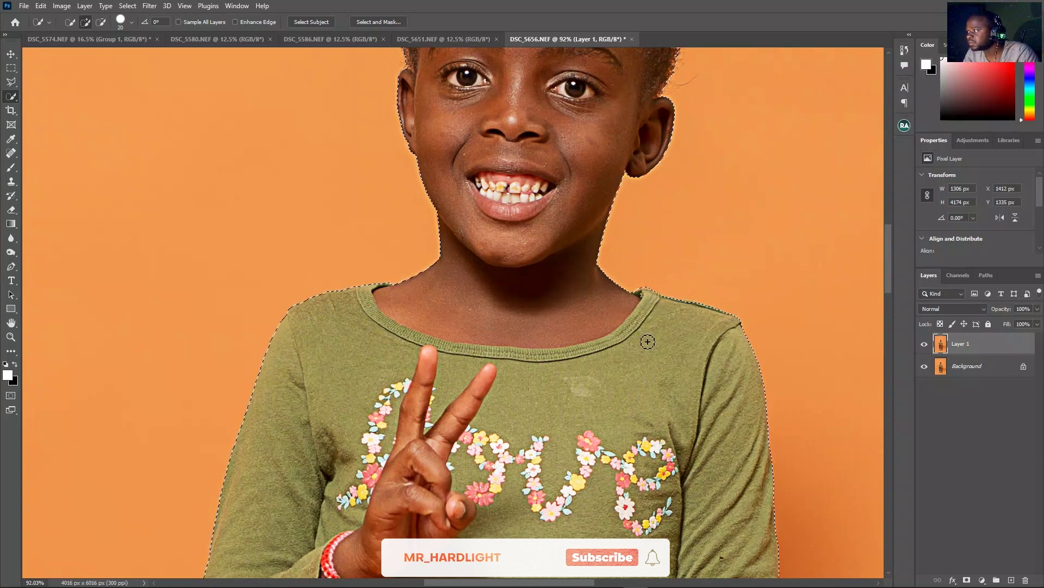
scroll(610, 332, down, 3)
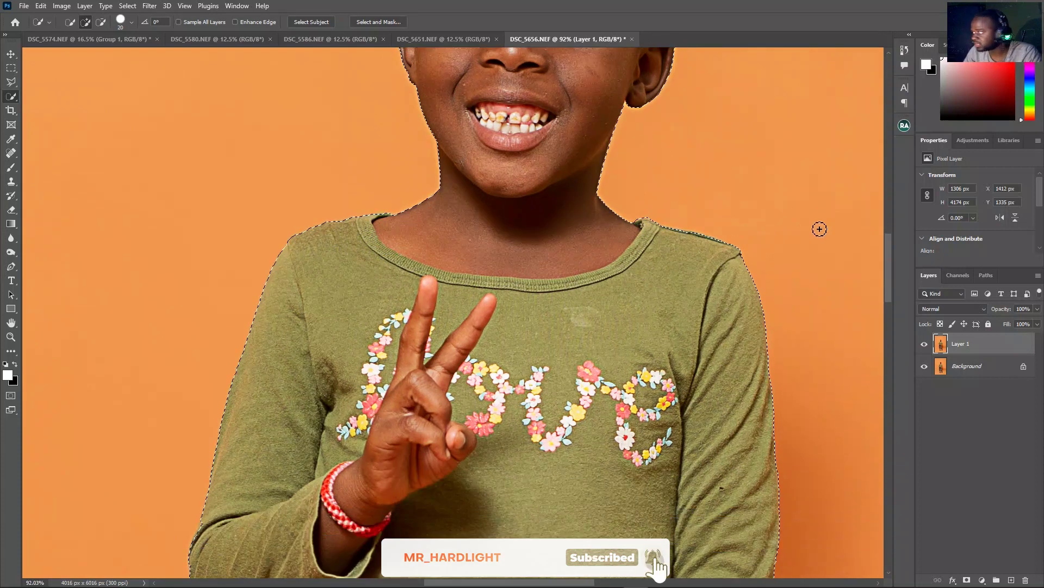
drag(887, 268, 889, 345)
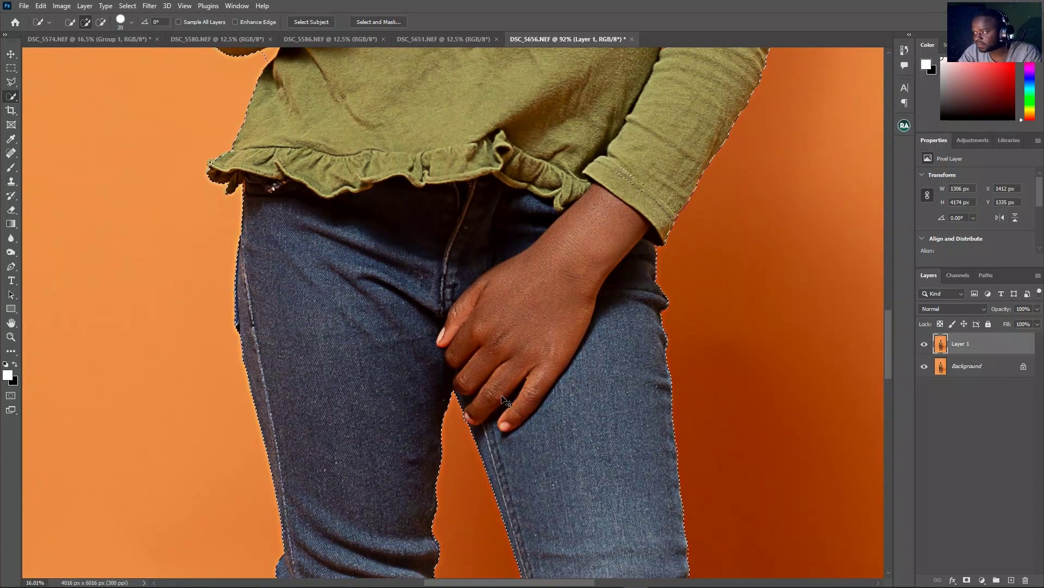
key(ctrl+0)
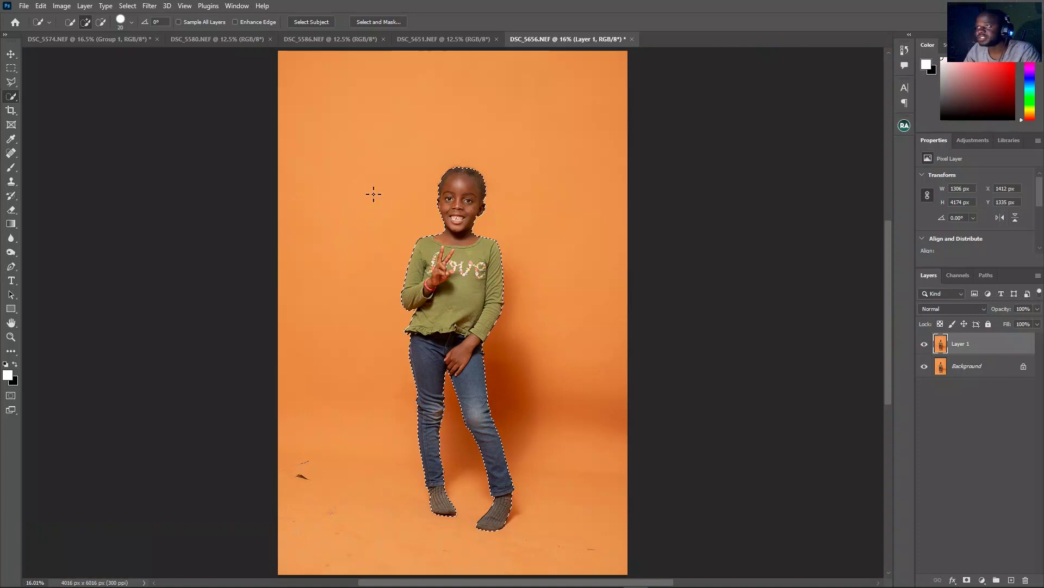
click(379, 23)
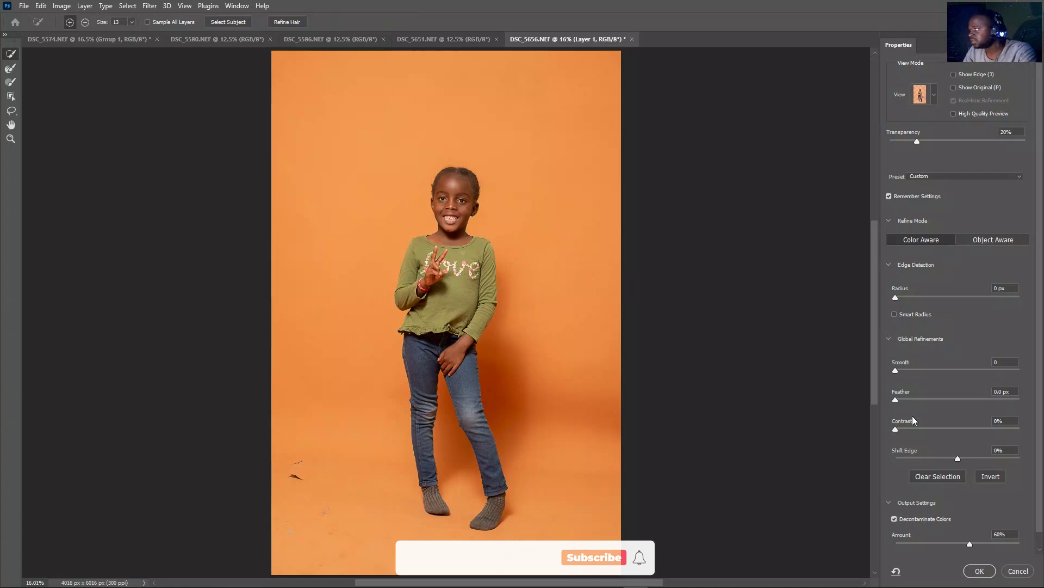
Keep Decontaminate Colors on at 60% and output to New Layer with Layer Mask.
scroll(1040, 471, down, 1)
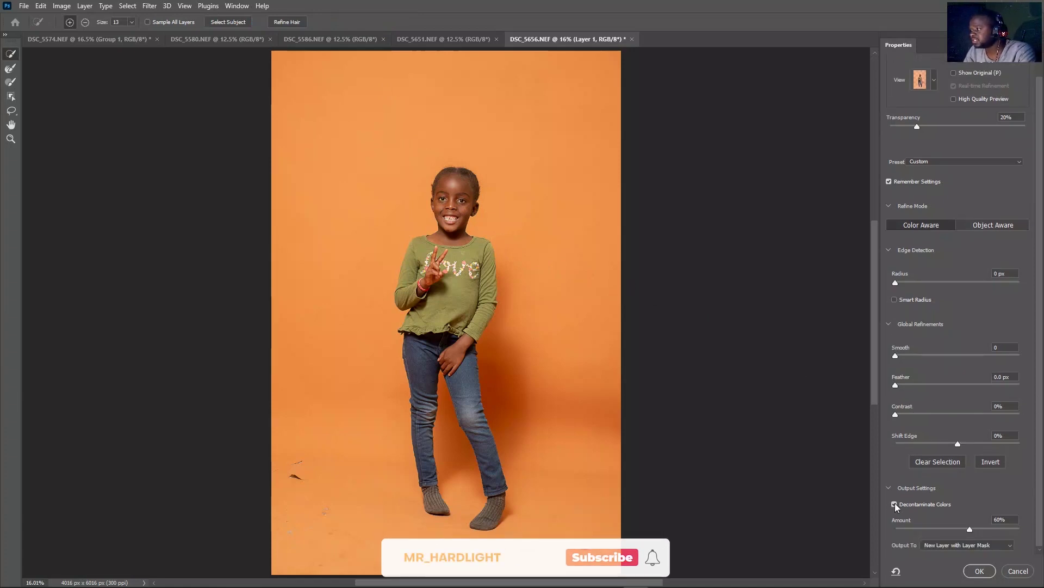
click(895, 503)
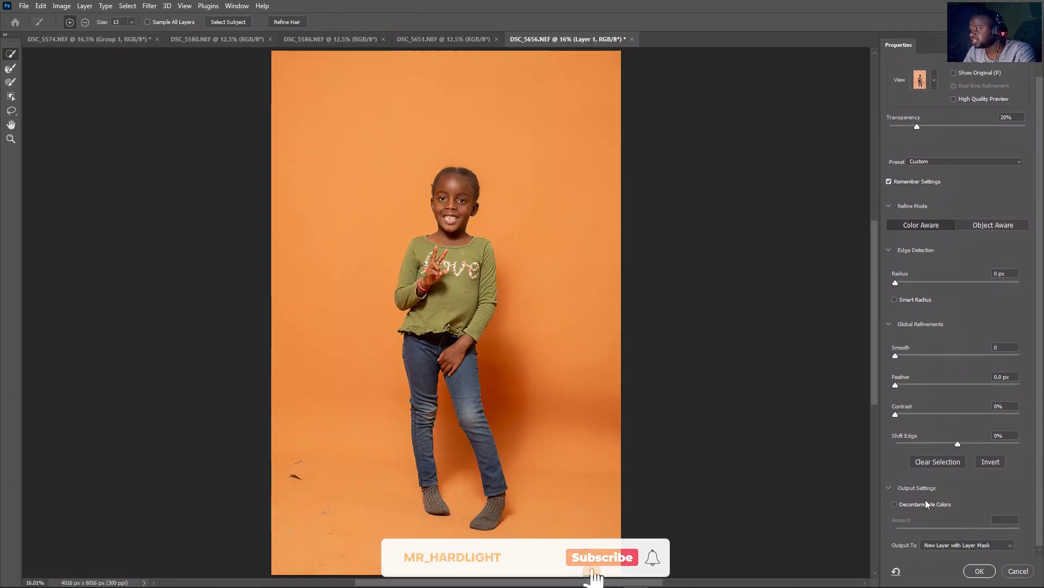
click(893, 504)
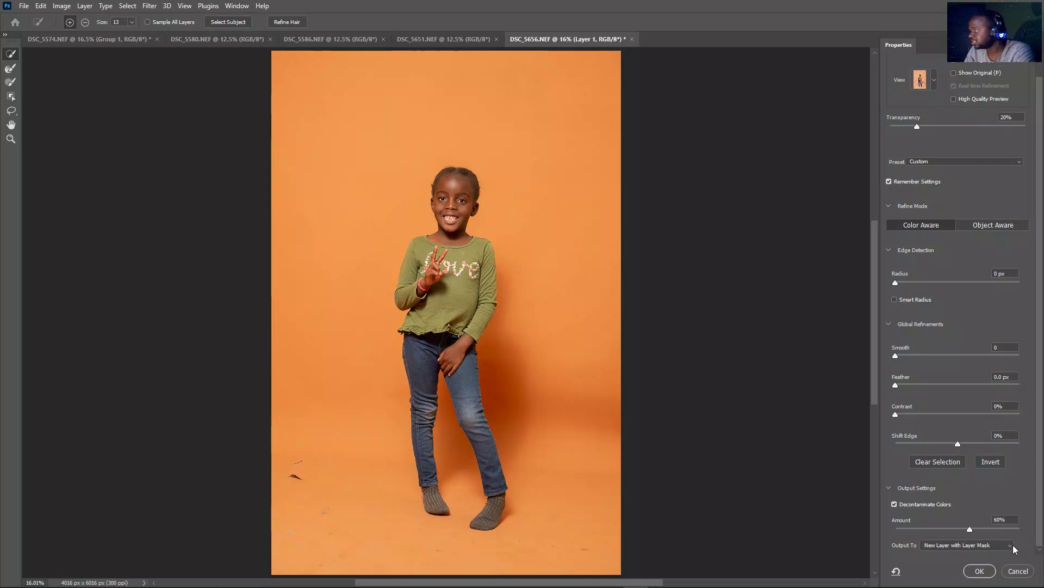
click(1010, 544)
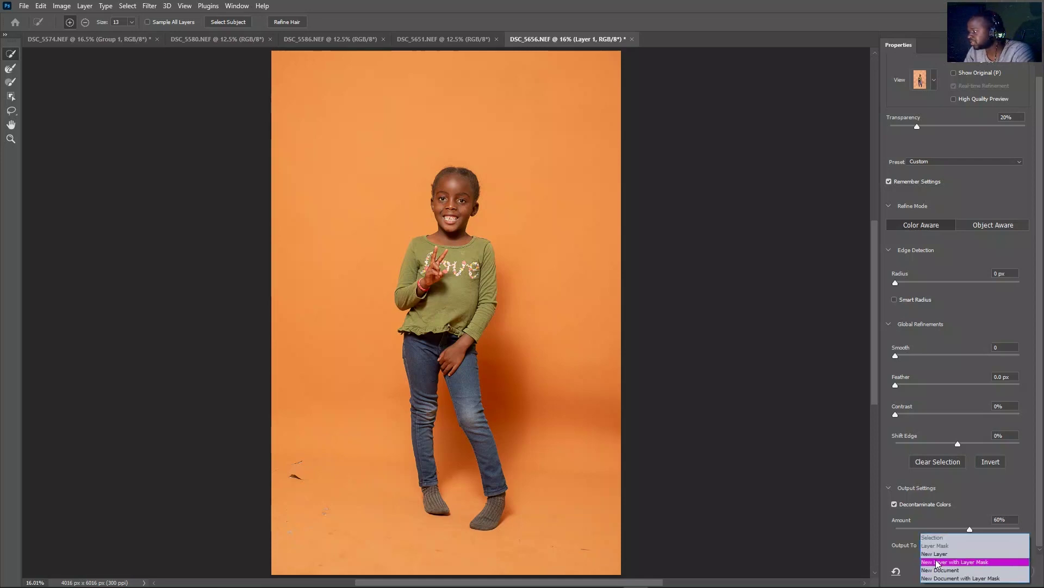
click(978, 562)
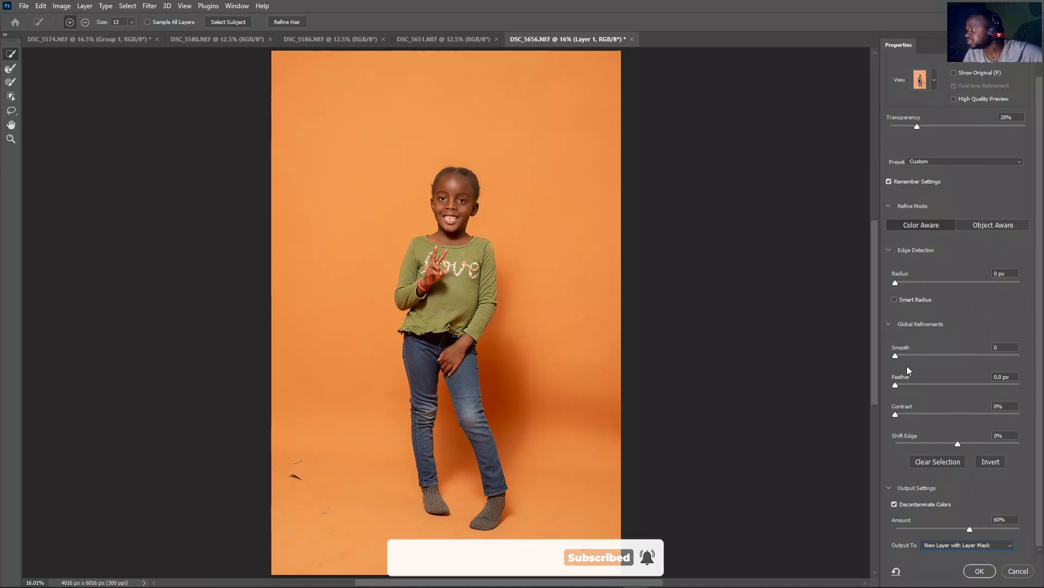
Apply the refinement as a masked layer and make the original Layer 1 visible again.
click(979, 572)
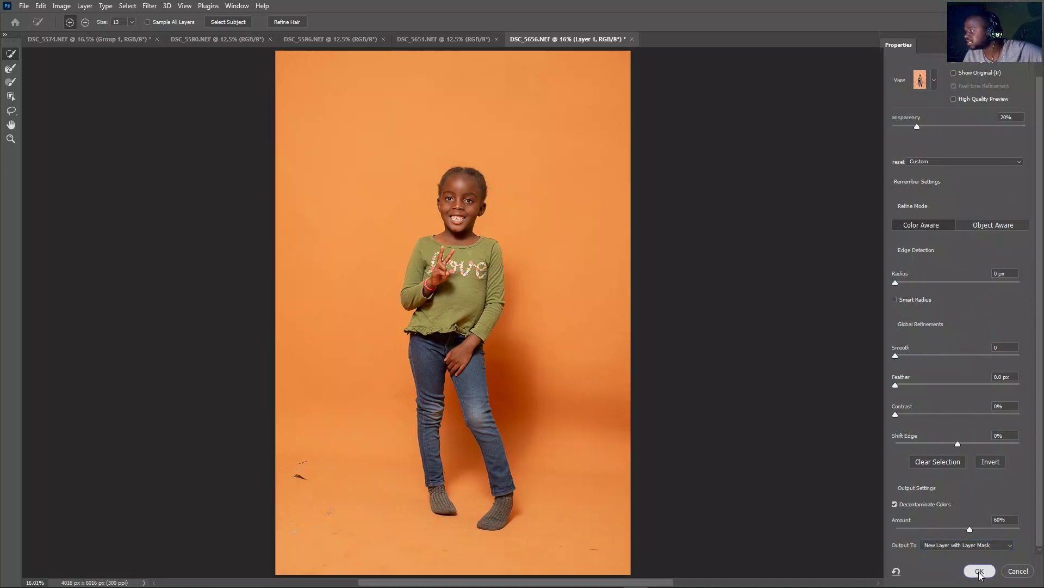
click(964, 367)
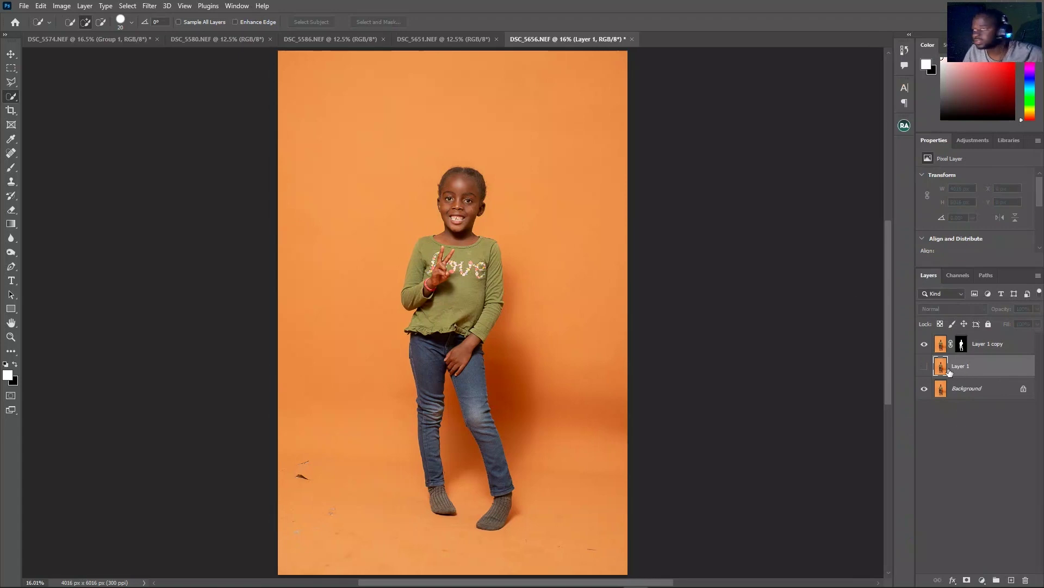
click(925, 368)
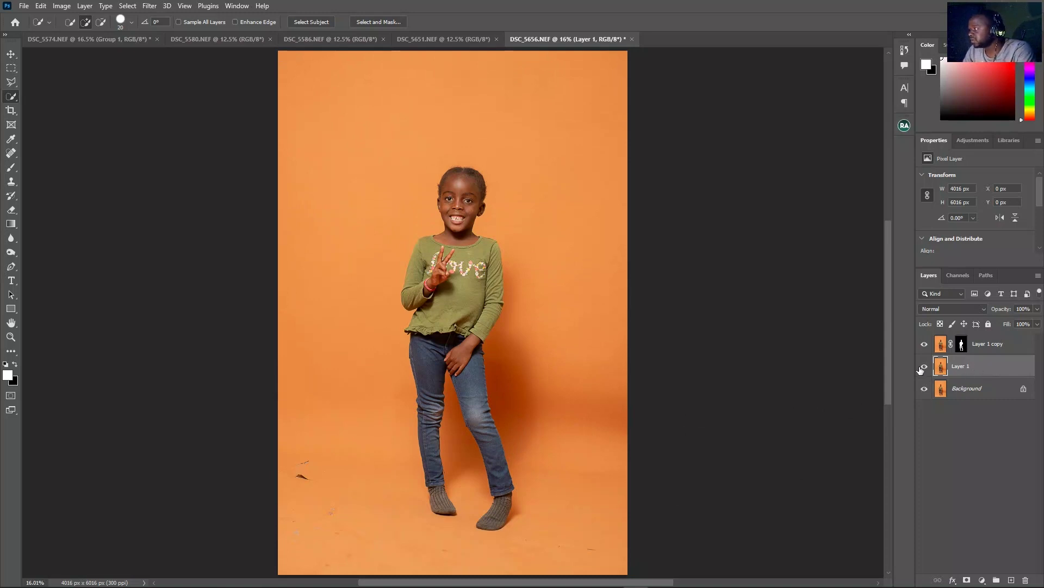
Rename Layer 1 to 'background' and the masked copy to 'subject', then select background.
double_click(960, 367)
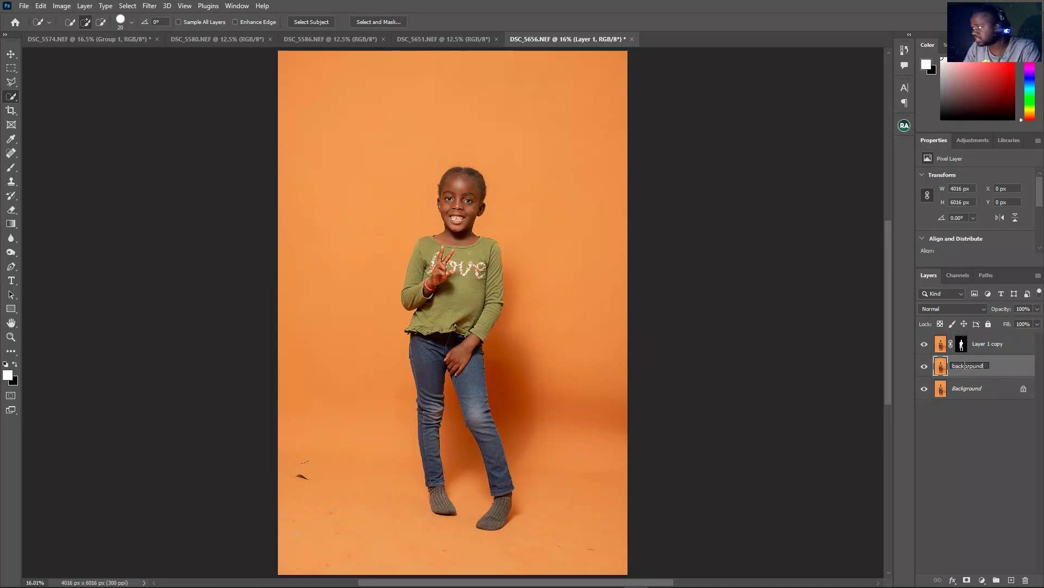
key(Return)
click(1006, 350)
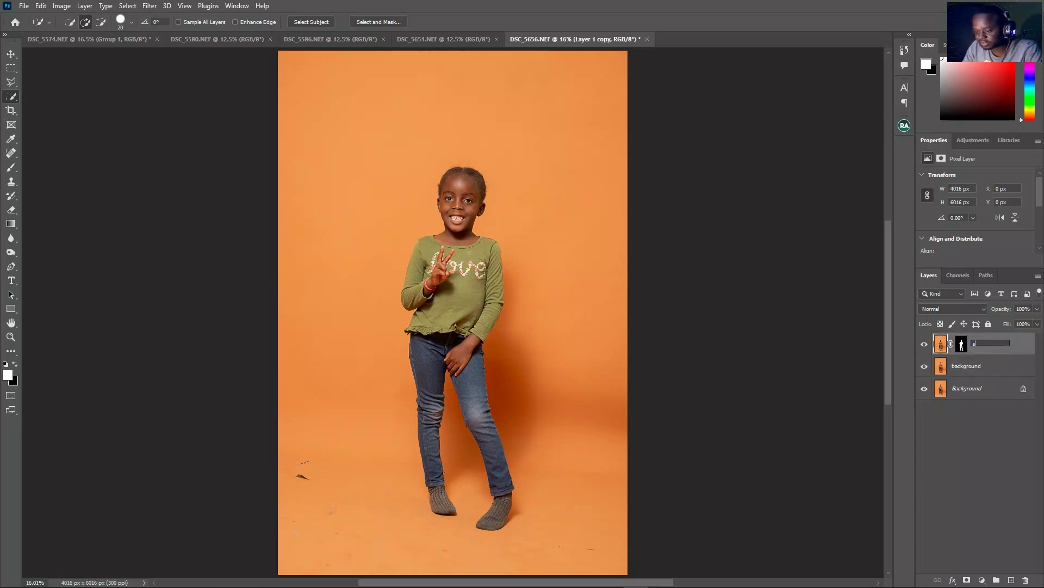
text(subjec)
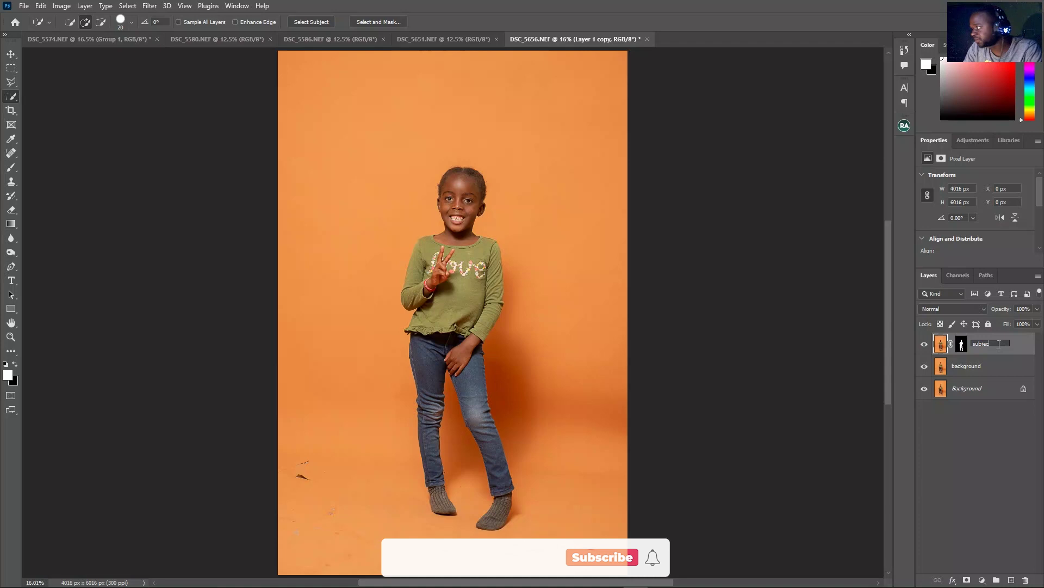
text(t)
key(Return)
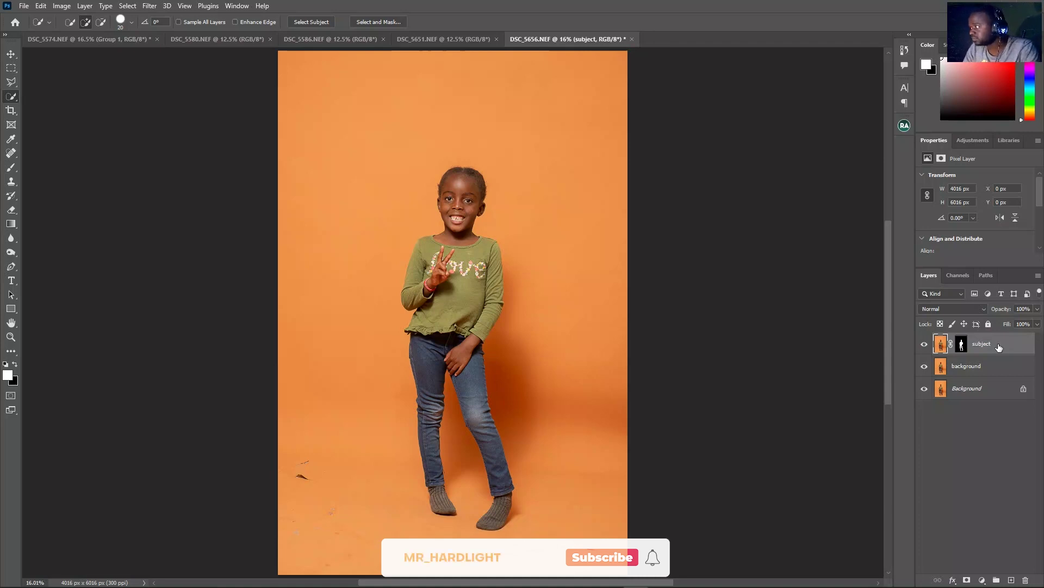
click(975, 368)
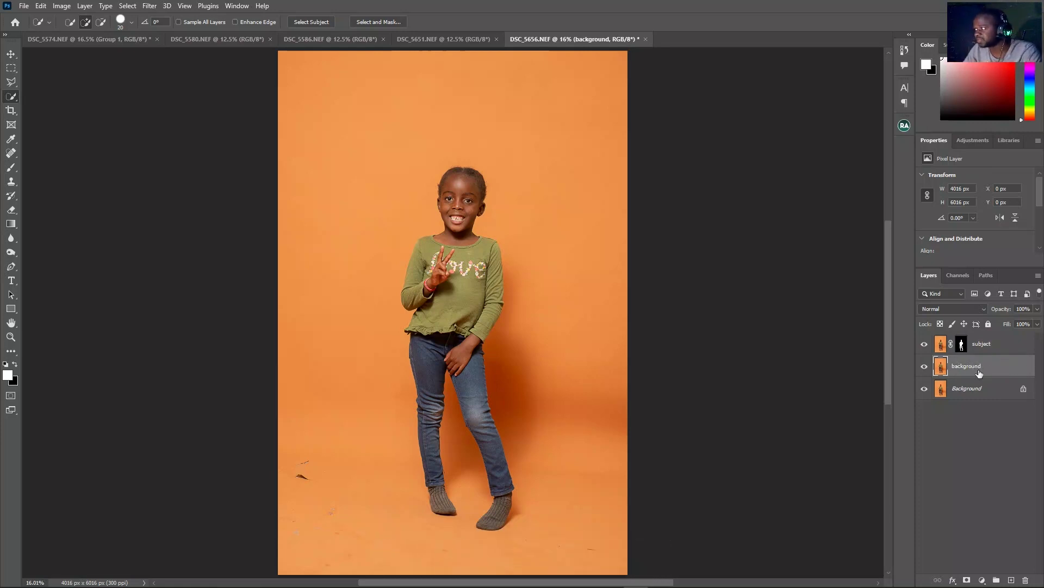
Rectangle-select the floor debris at the lower left and remove it with Content-Aware fill.
scroll(304, 471, up, 5)
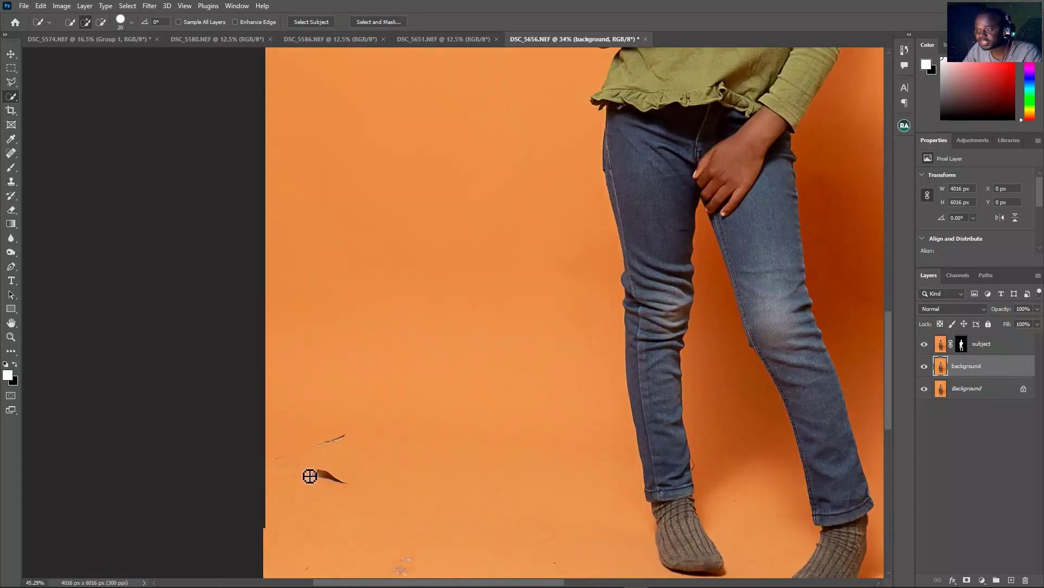
scroll(369, 413, down, 2)
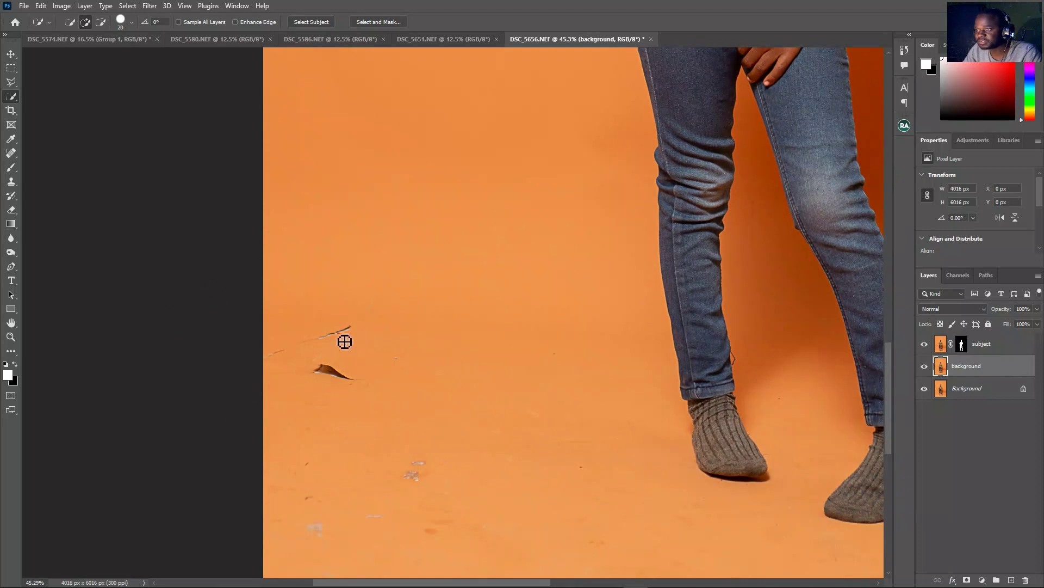
scroll(343, 380, down, 2)
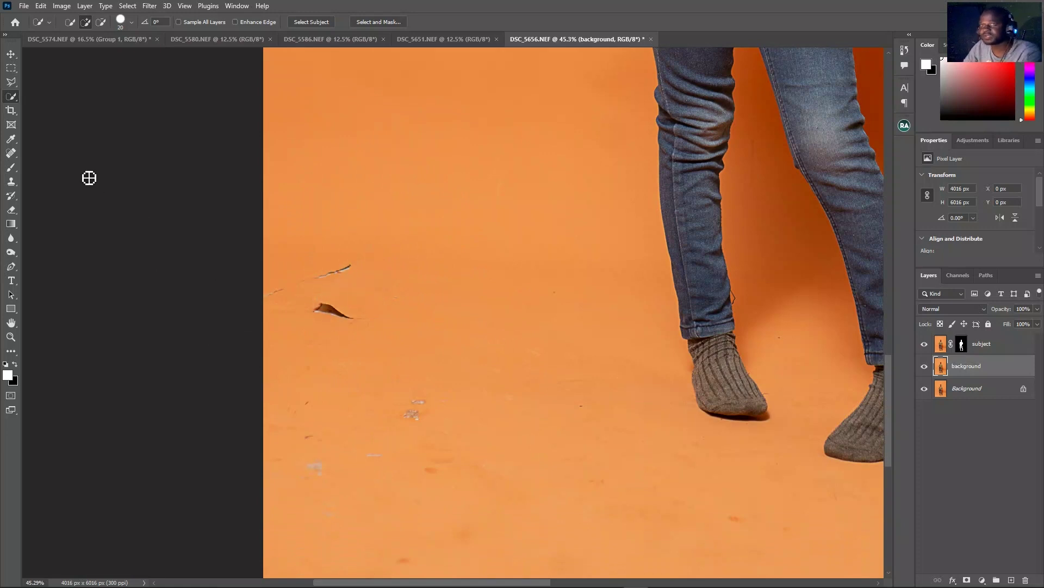
click(12, 68)
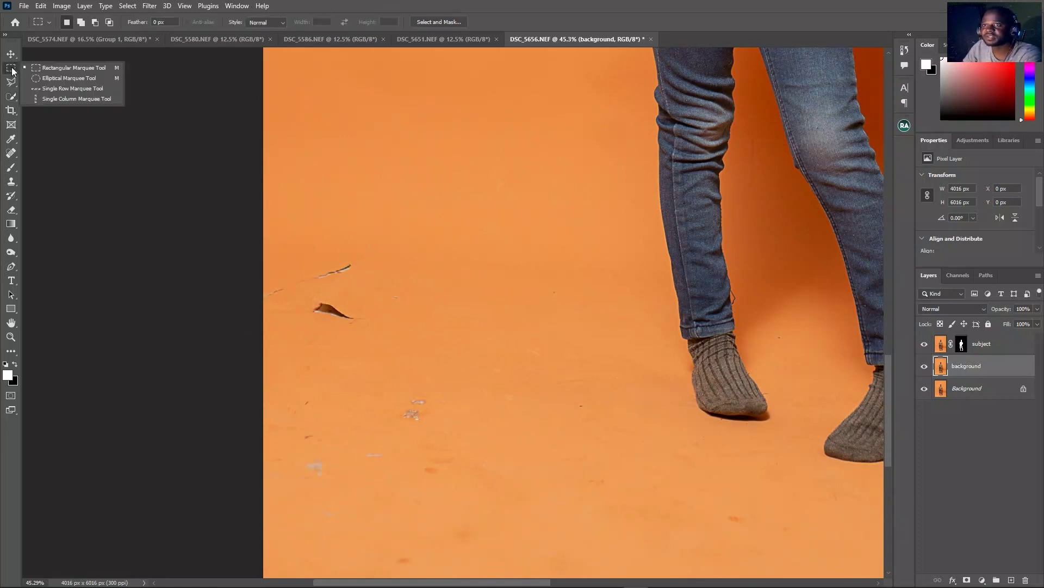
click(11, 73)
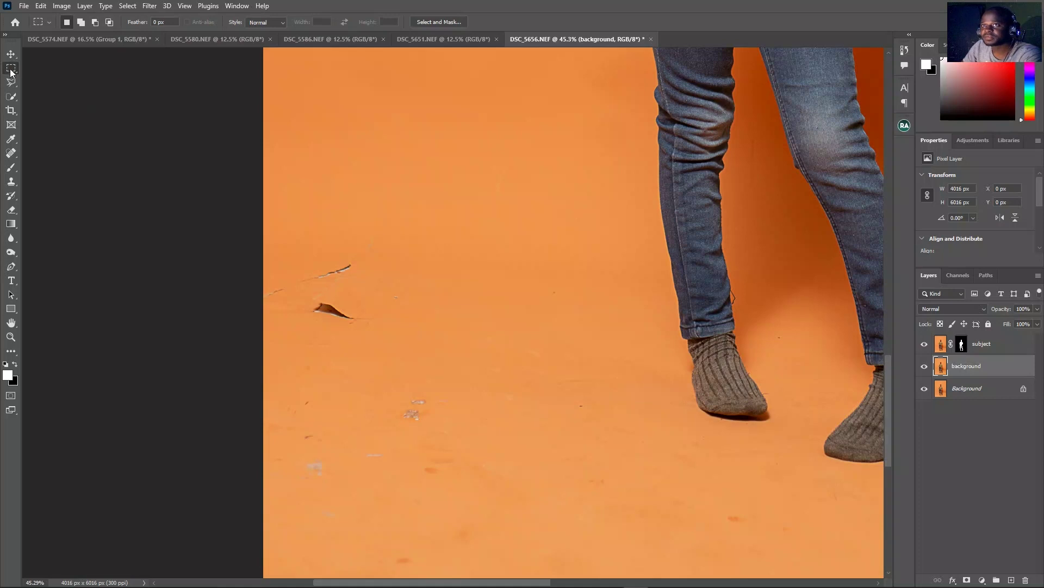
drag(269, 341, 451, 235)
right_click(384, 277)
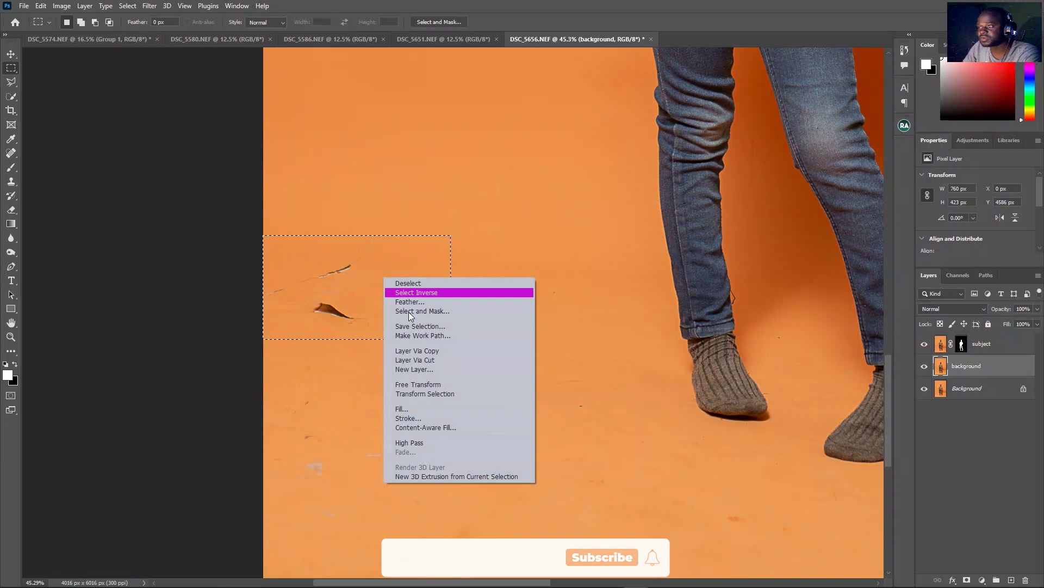
click(435, 409)
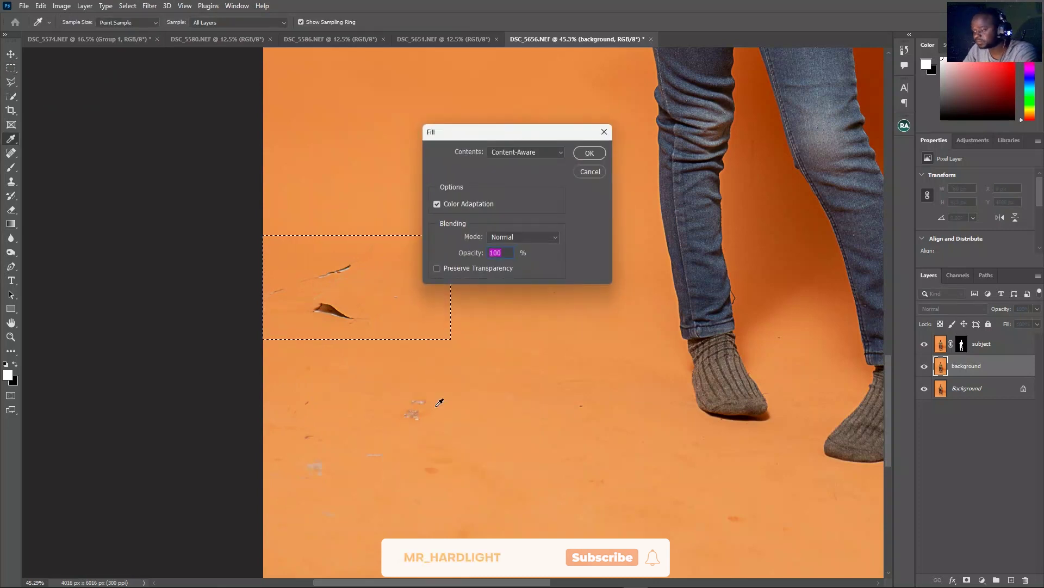
click(558, 150)
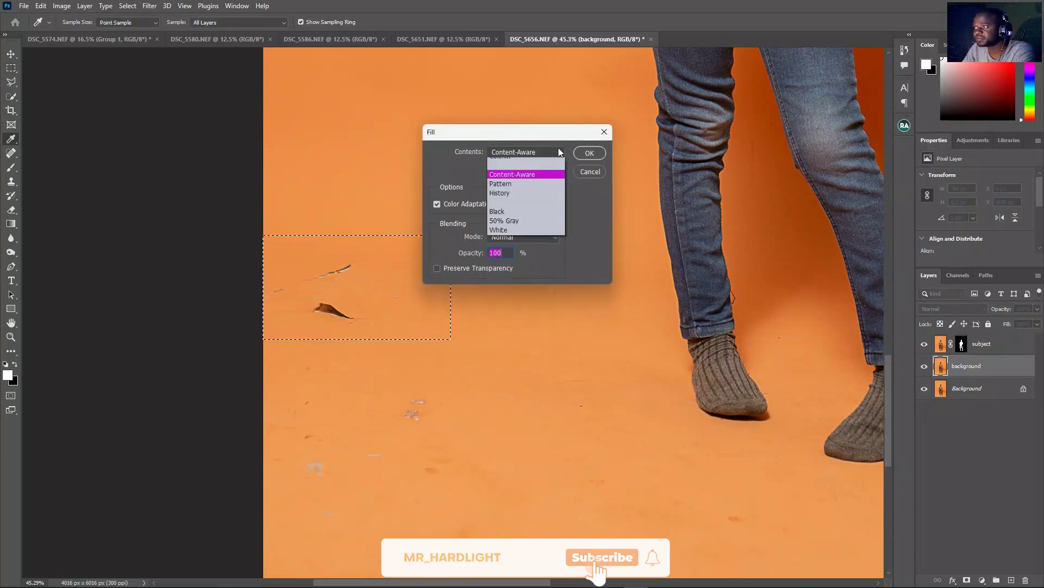
click(530, 198)
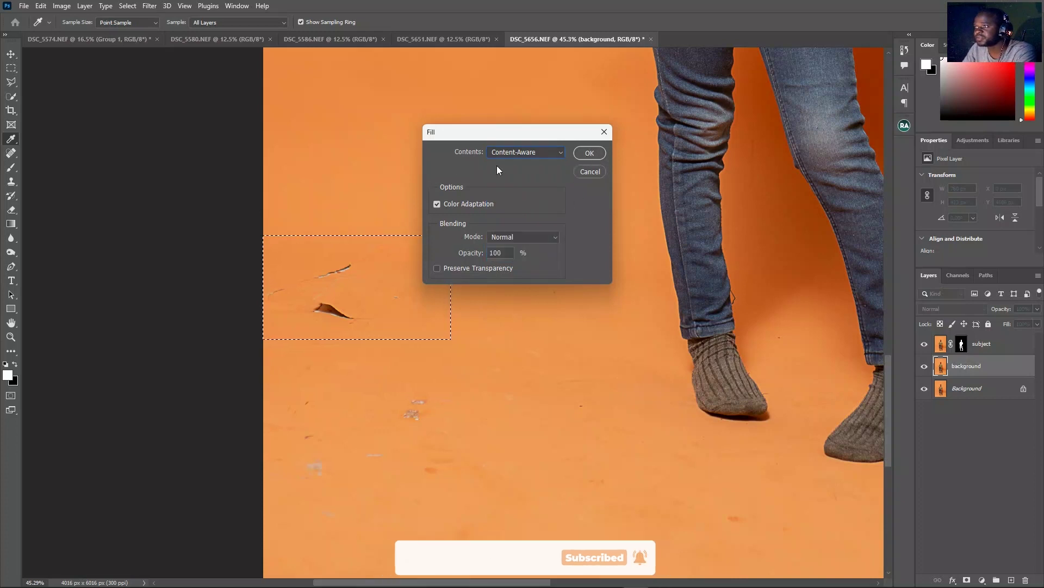
click(588, 154)
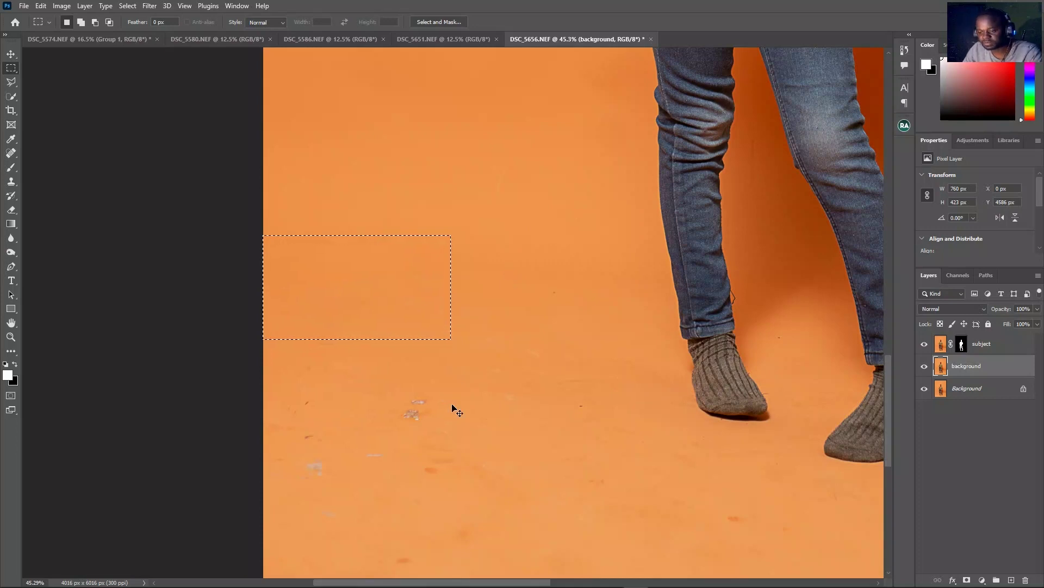
key(ctrl+d)
Content-Aware fill three more speck areas on the floor, including the lower-left white specks, then deselect.
scroll(373, 440, down, 1)
drag(382, 392, 460, 346)
right_click(431, 365)
click(459, 484)
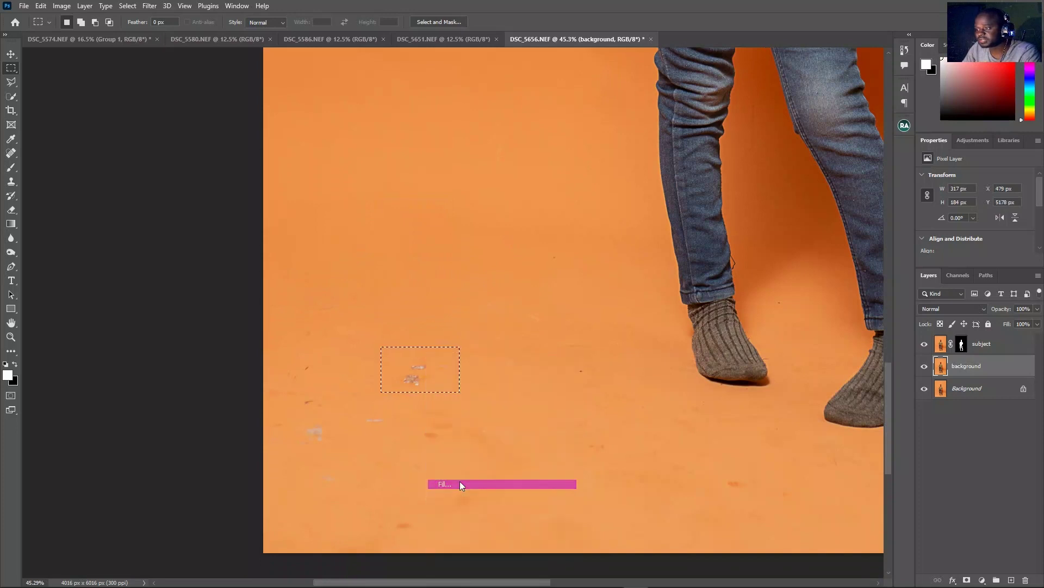
key(Return)
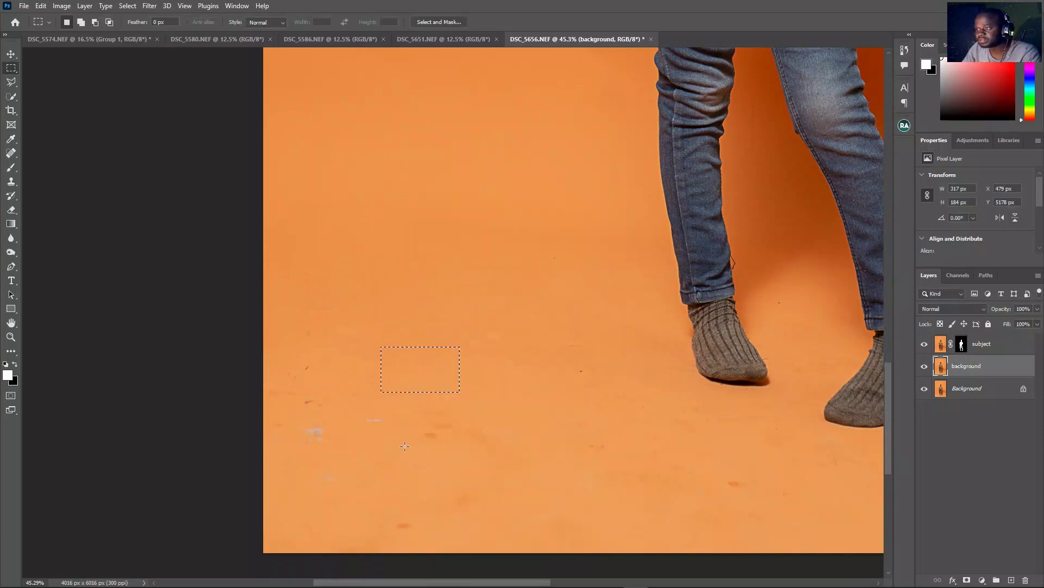
drag(405, 446, 483, 404)
right_click(468, 422)
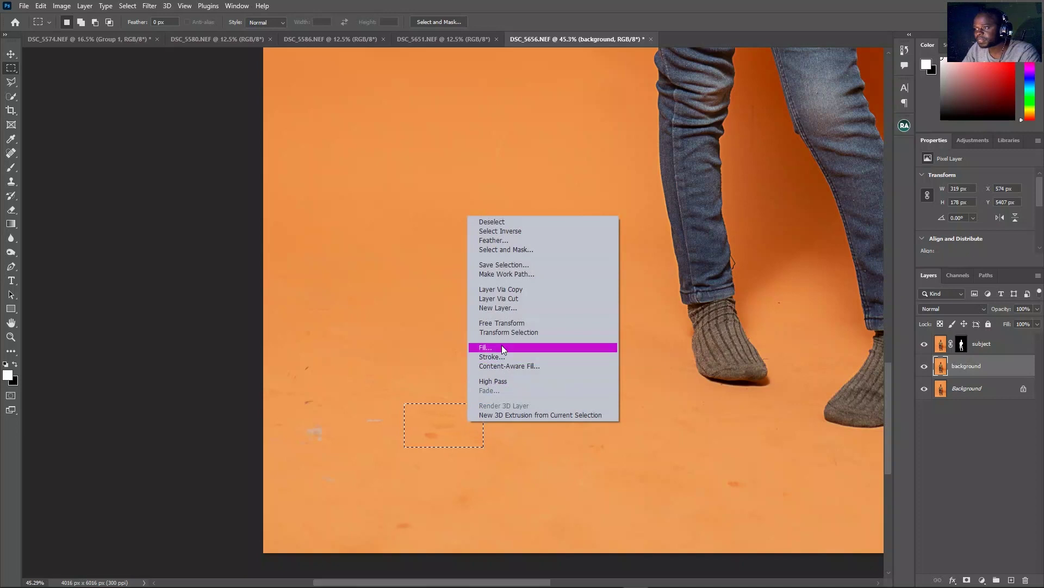
click(501, 347)
key(Return)
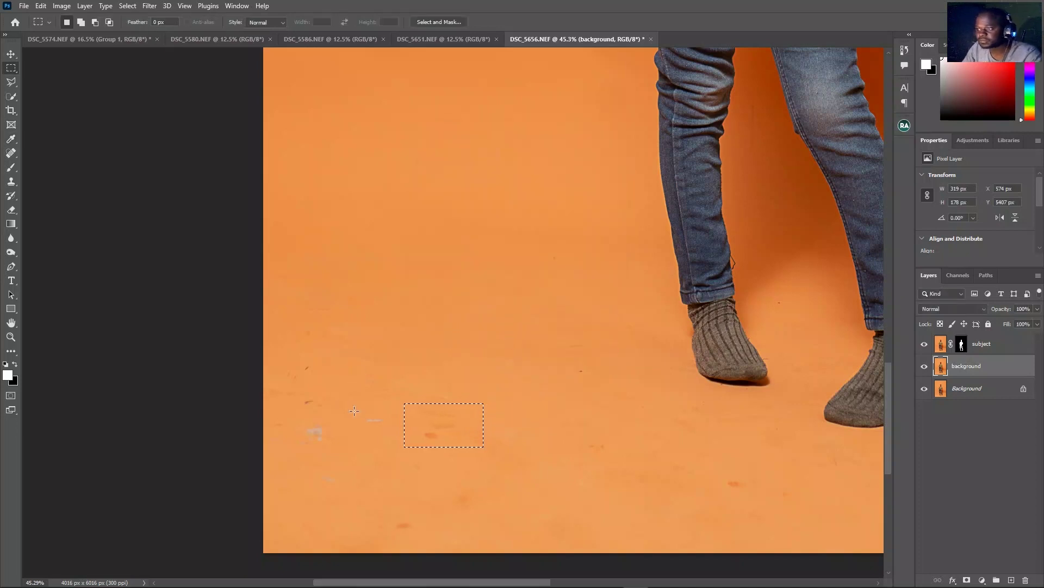
drag(277, 488, 347, 389)
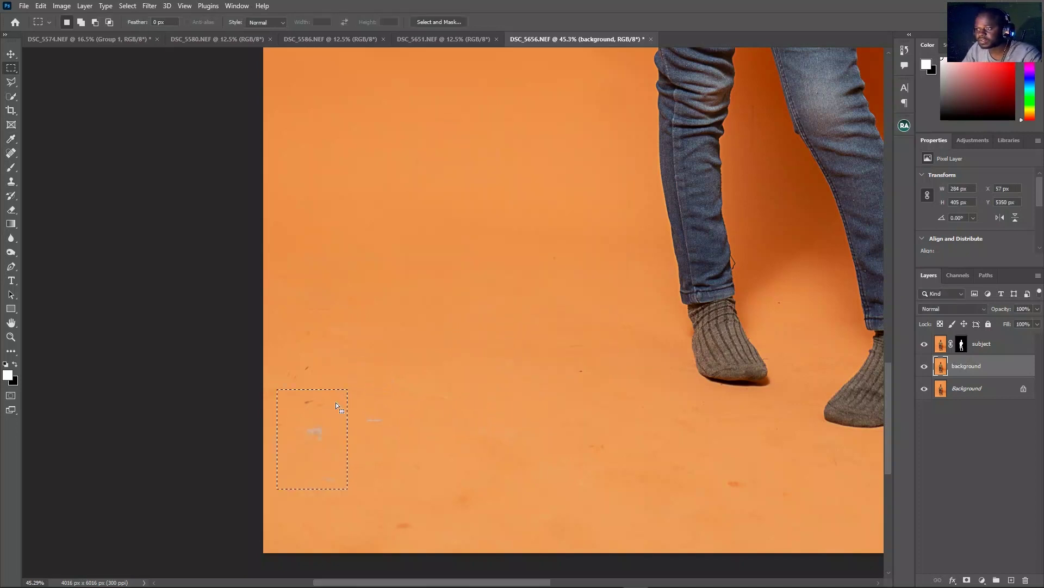
right_click(335, 402)
click(360, 329)
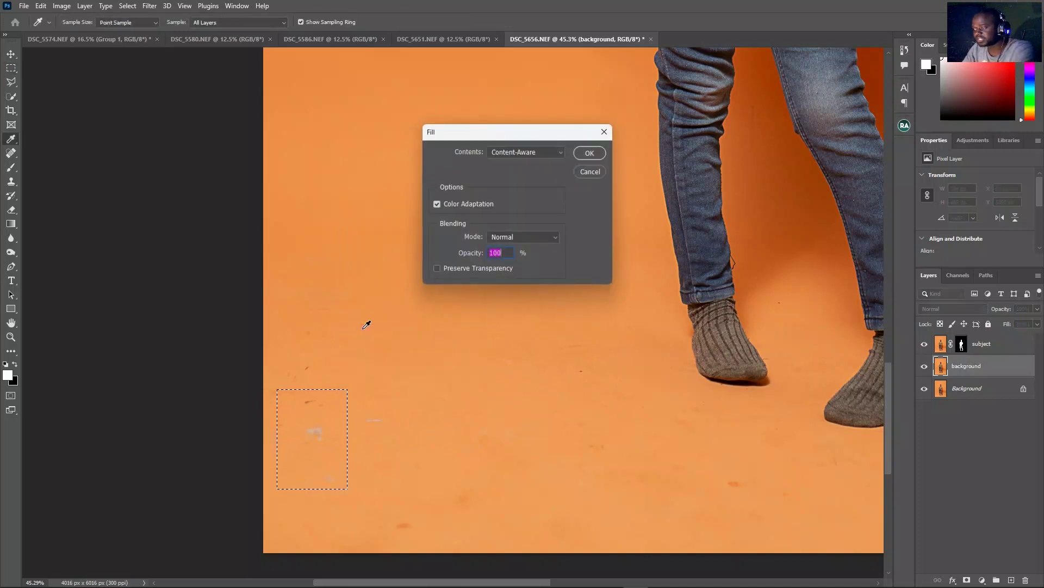
key(Return)
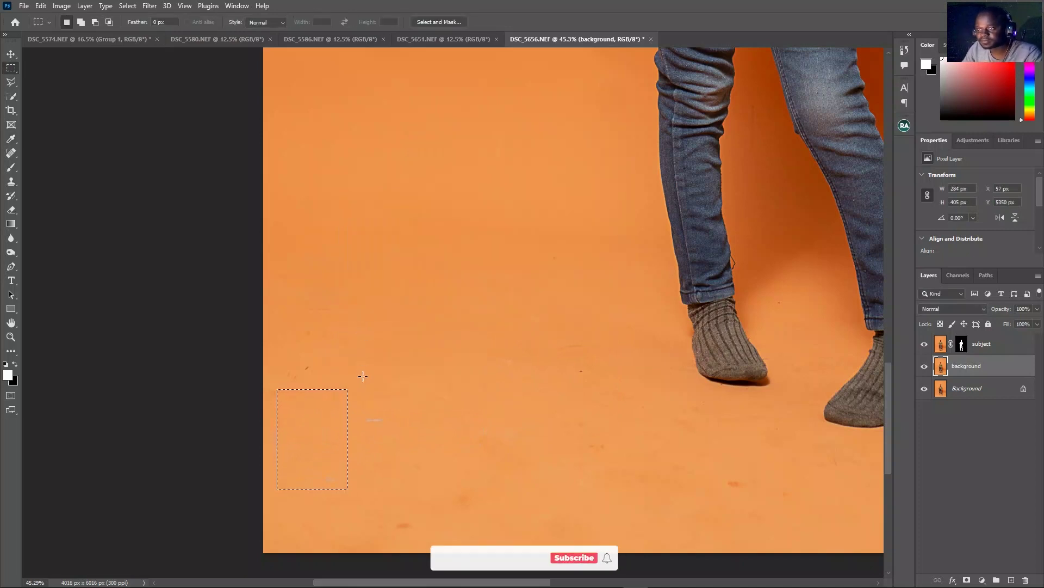
key(ctrl+d)
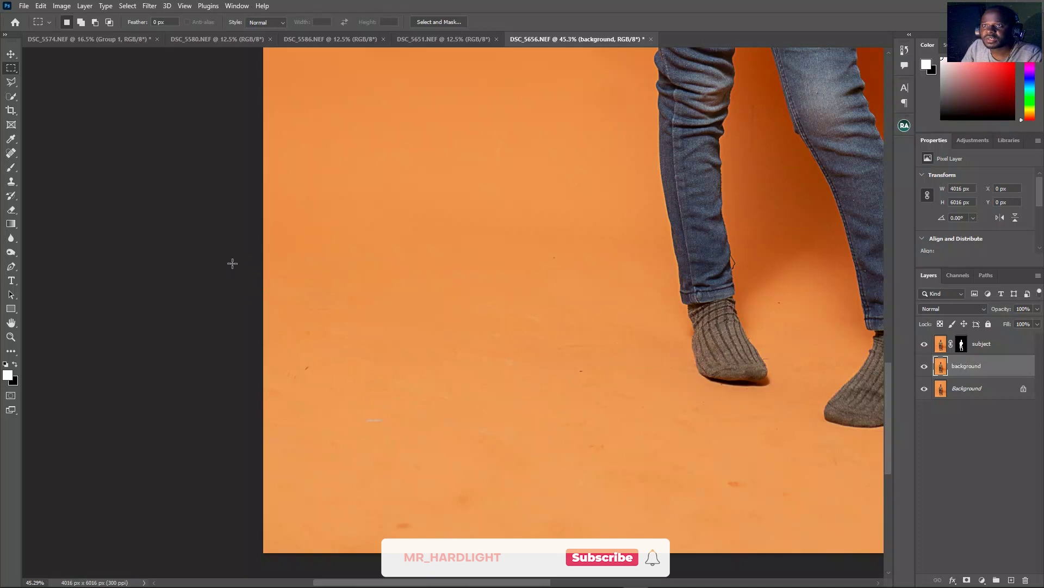
With the Spot Healing Brush at size 30, heal the dark line, specks and marks around the socks.
click(11, 154)
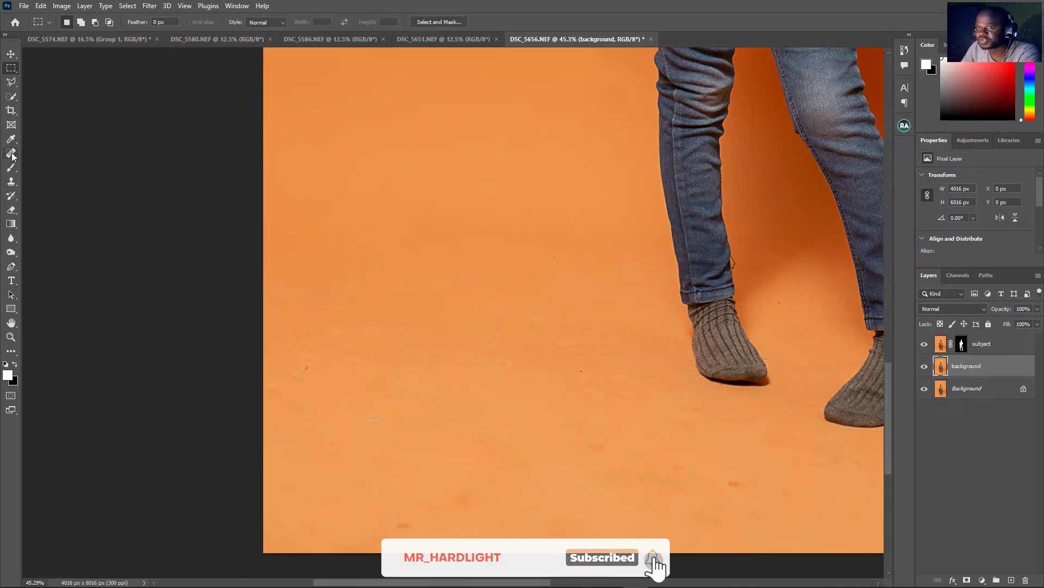
scroll(328, 409, down, 1)
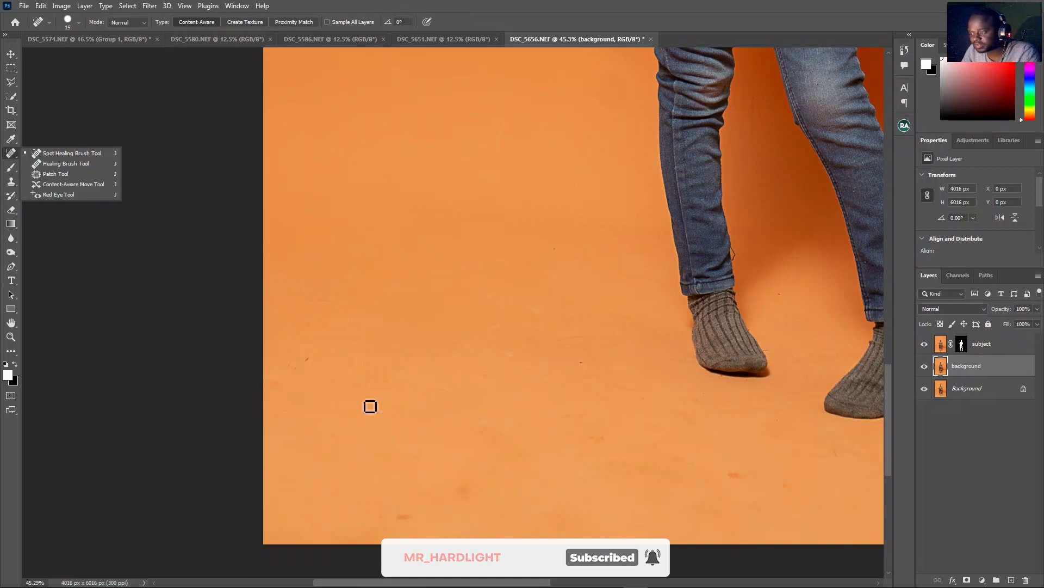
key(bracketright)
key(bracketright)
key(bracketright)
drag(387, 413, 357, 410)
click(308, 356)
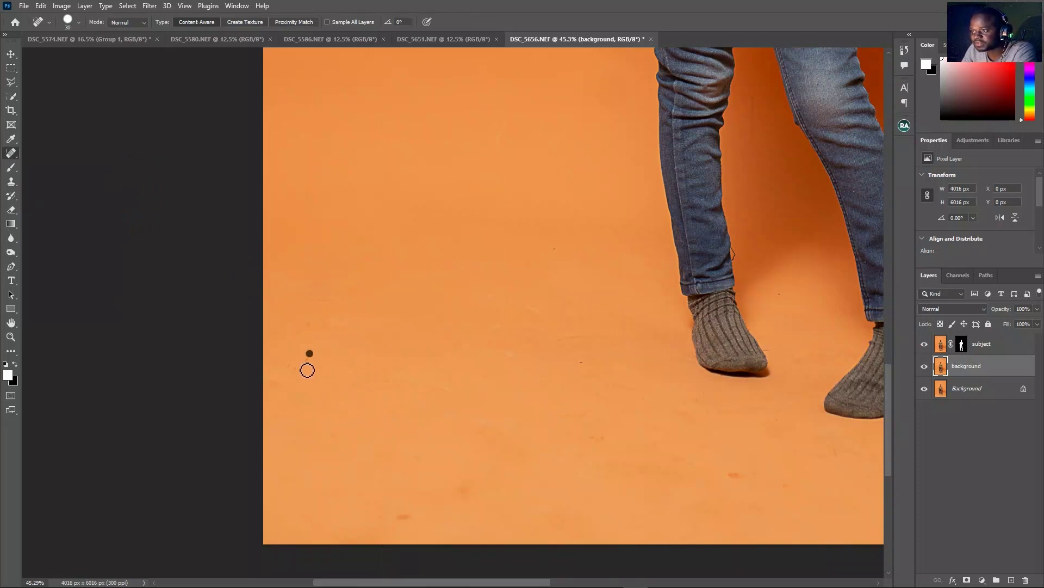
drag(290, 357, 299, 370)
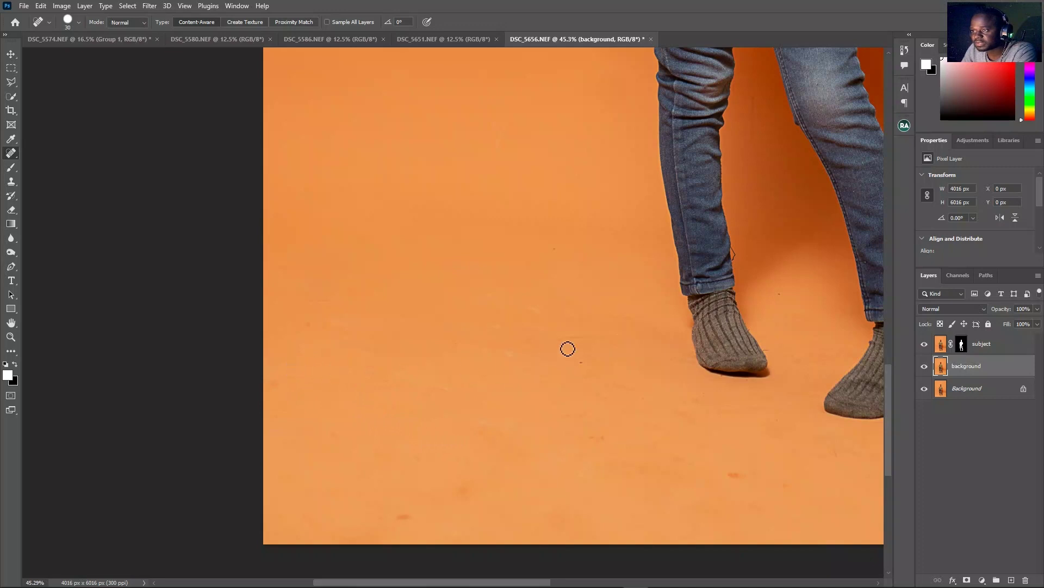
drag(562, 340, 608, 328)
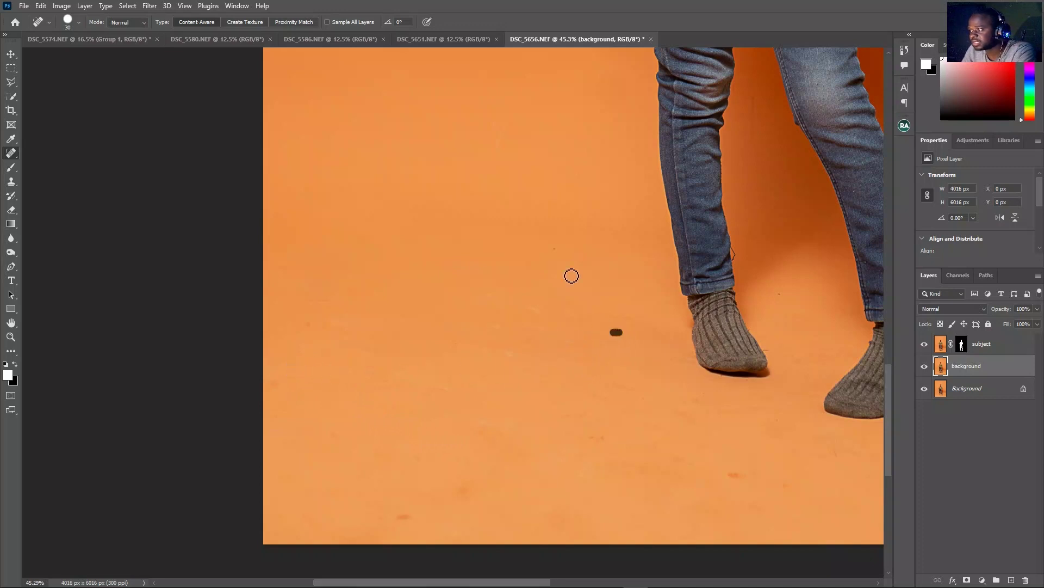
drag(788, 291, 769, 290)
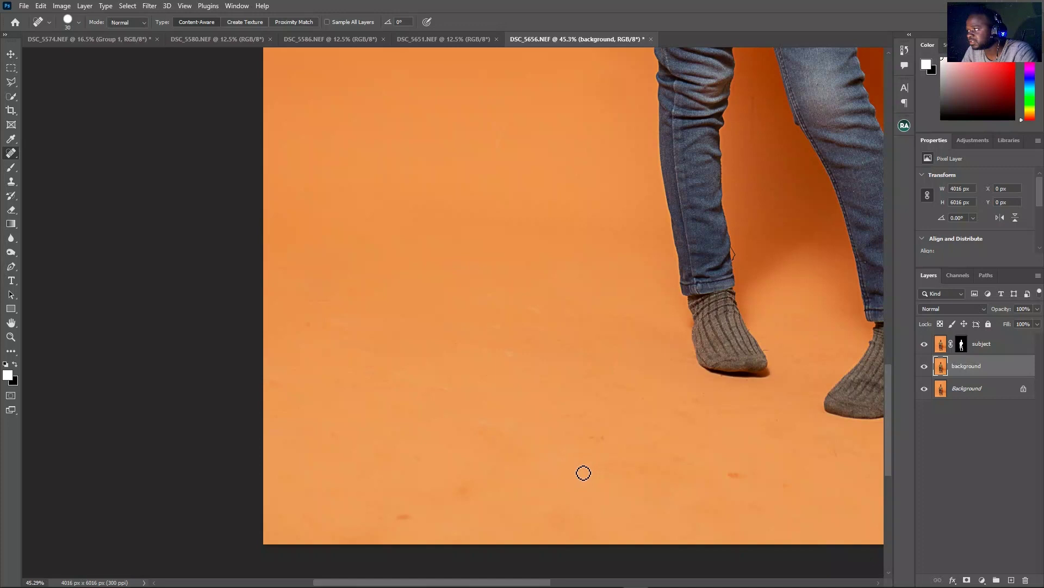
drag(583, 474, 516, 350)
drag(547, 318, 483, 288)
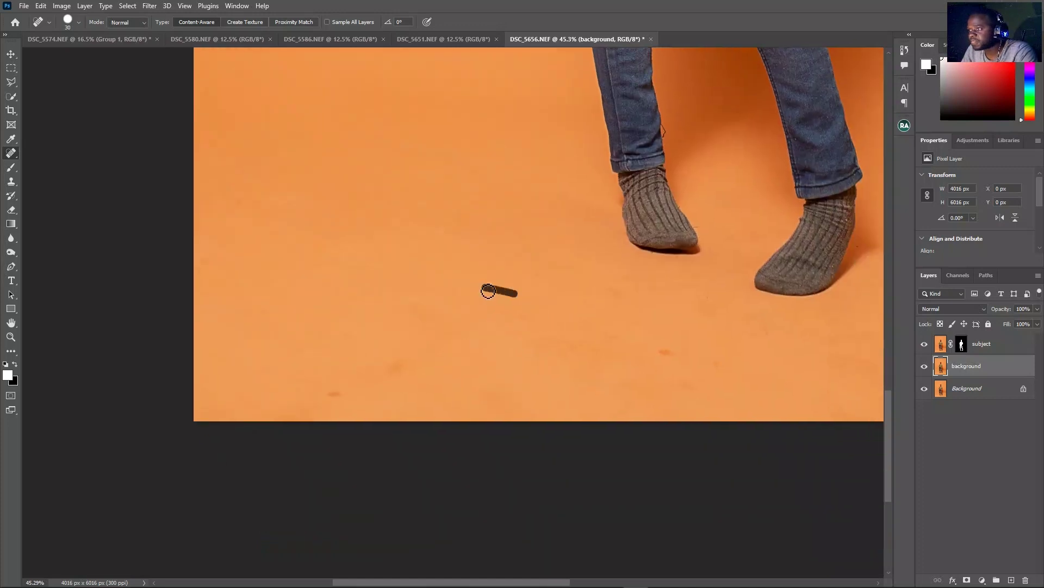
drag(680, 354, 658, 350)
drag(735, 364, 722, 367)
Heal the remaining streaks and dark spots beside the socks and by the sock toe.
drag(781, 325, 772, 331)
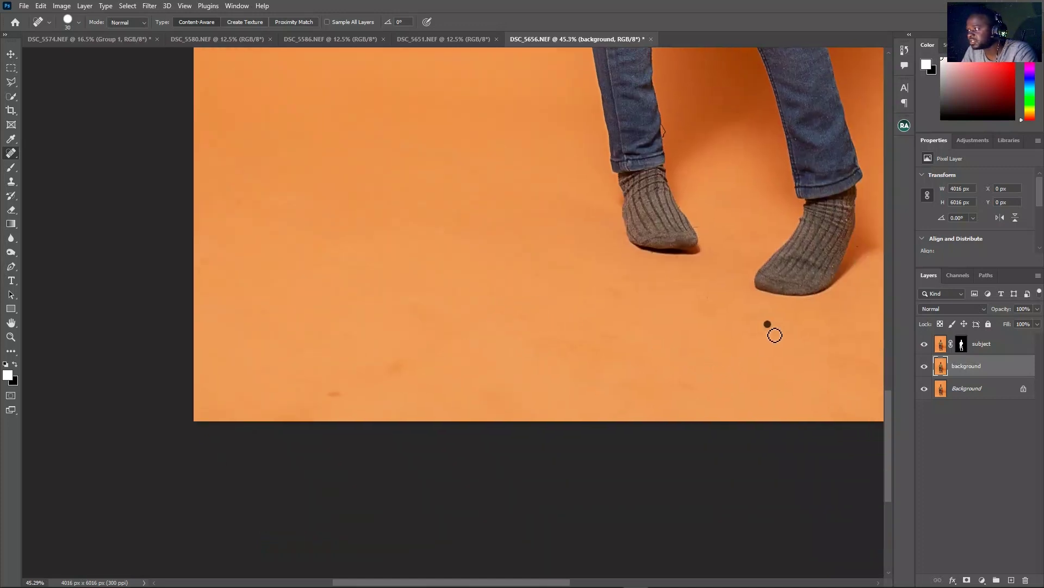
drag(538, 413, 328, 415)
drag(734, 332, 561, 380)
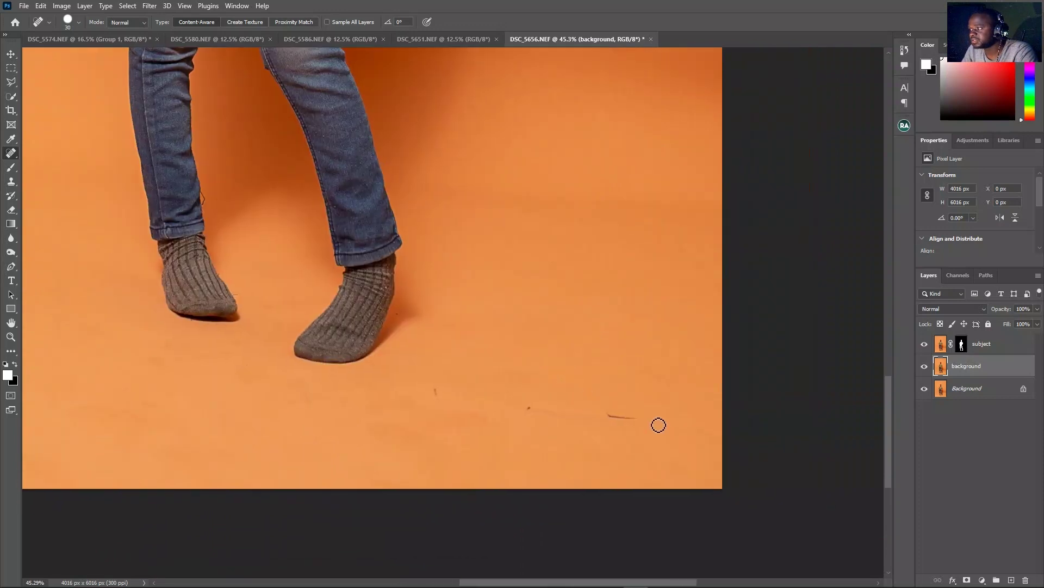
drag(647, 420, 517, 406)
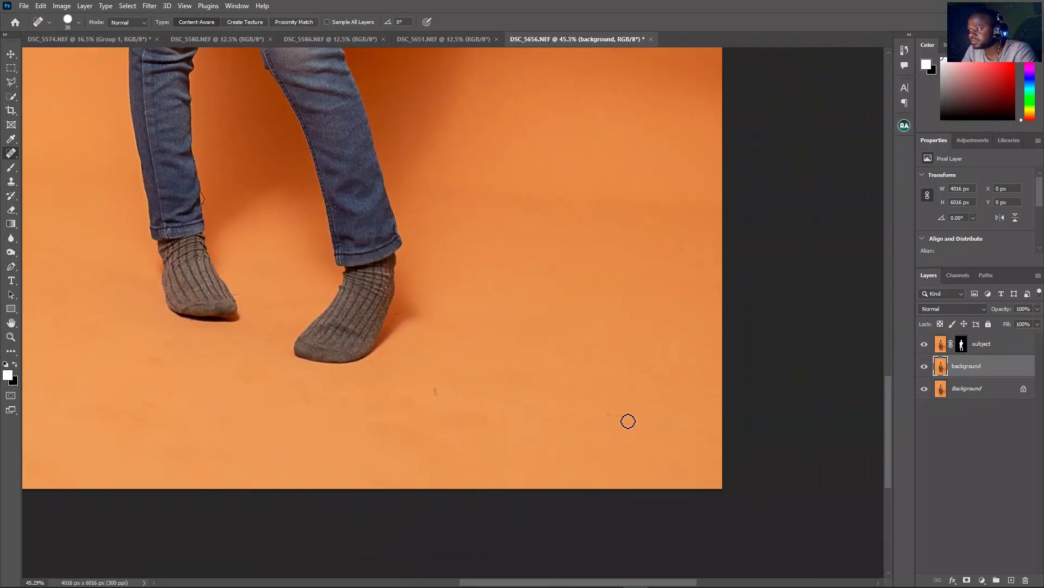
drag(627, 419, 602, 415)
drag(438, 387, 441, 404)
drag(550, 409, 501, 401)
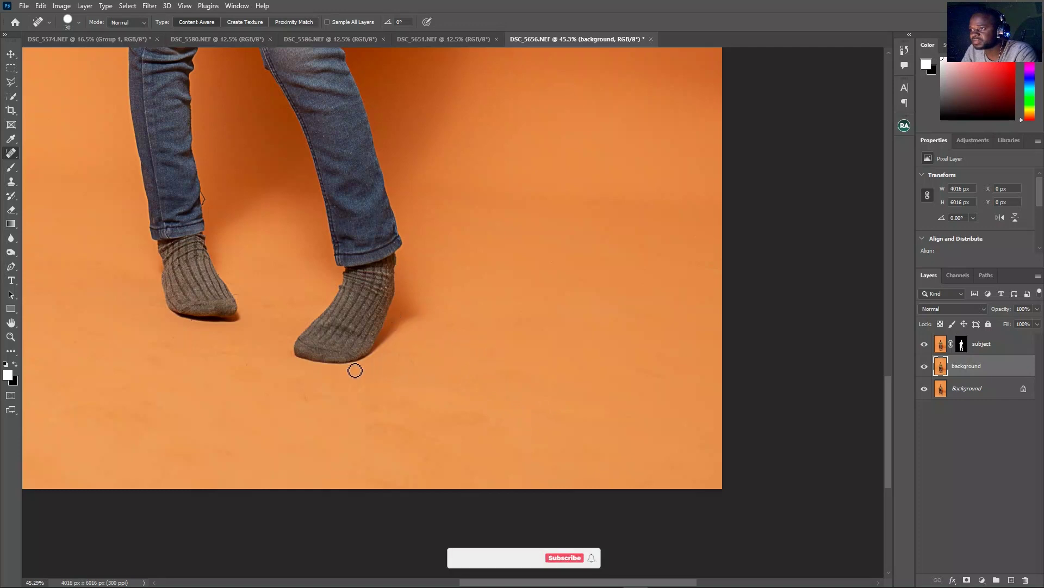
drag(302, 386, 310, 412)
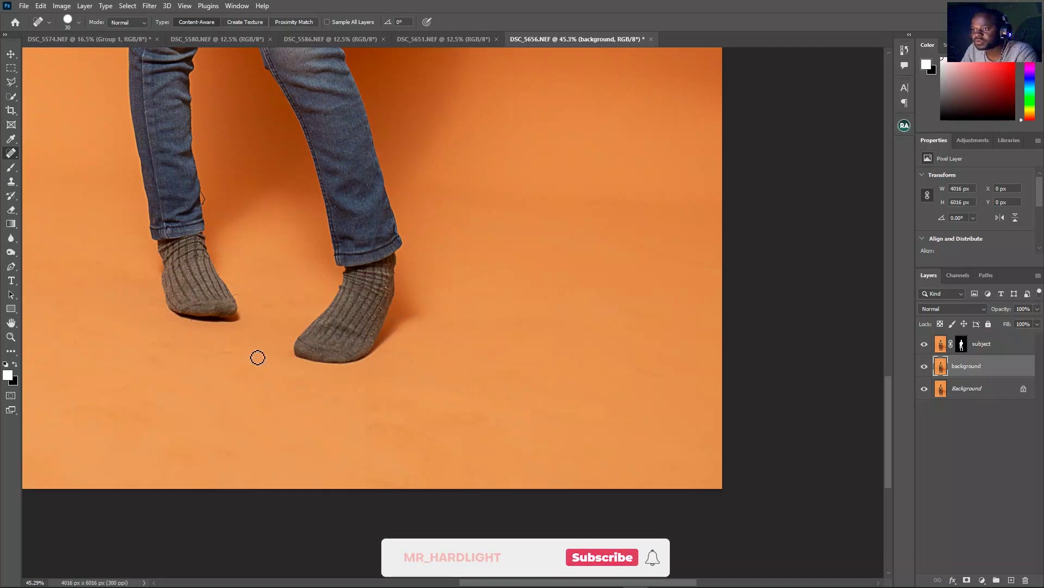
click(278, 300)
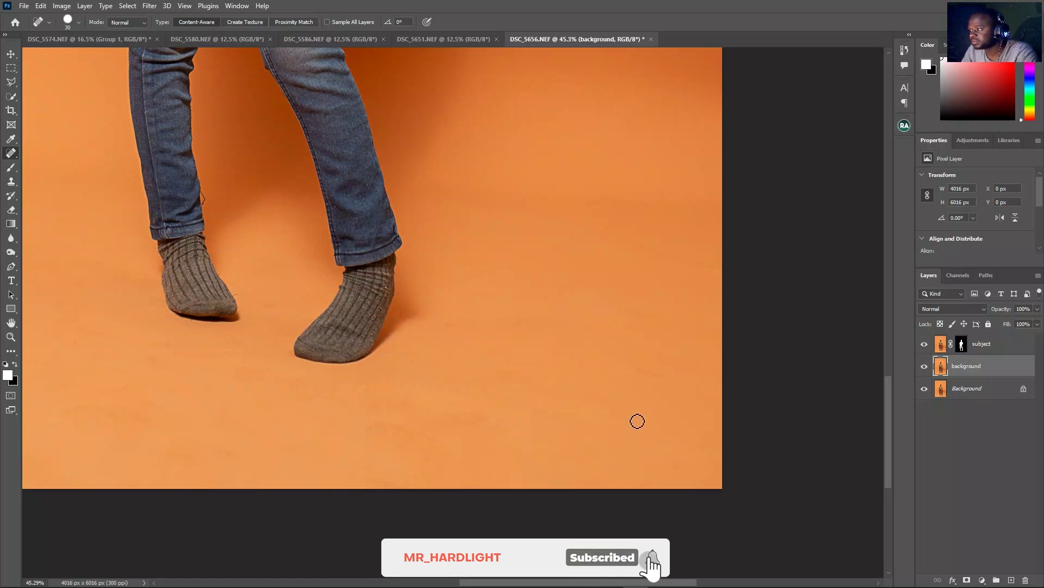
drag(629, 419, 609, 413)
drag(647, 373, 632, 370)
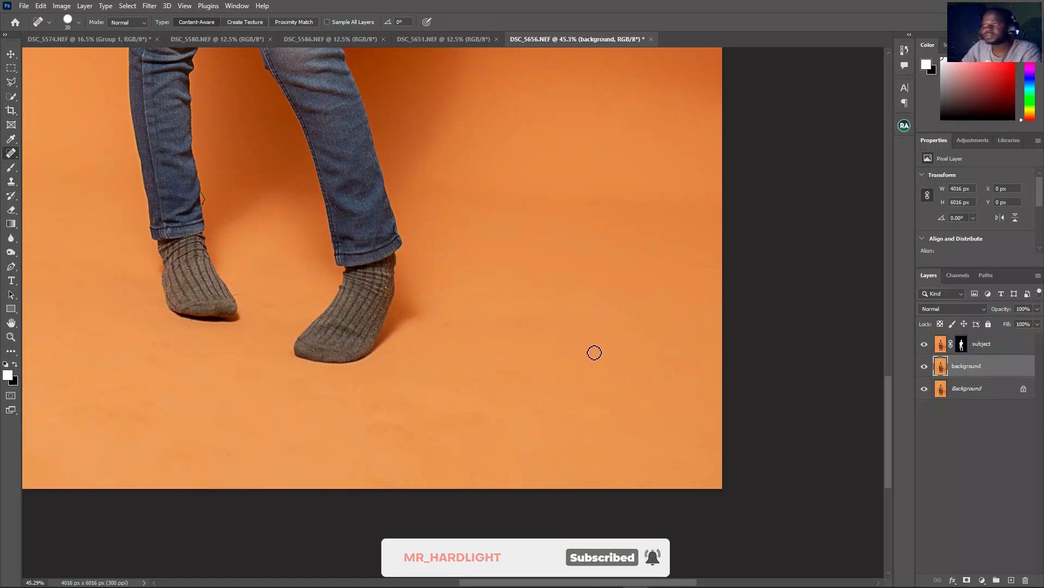
Fit the portrait on screen and toggle the background layer to check the cleaned orange backdrop.
key(ctrl+0)
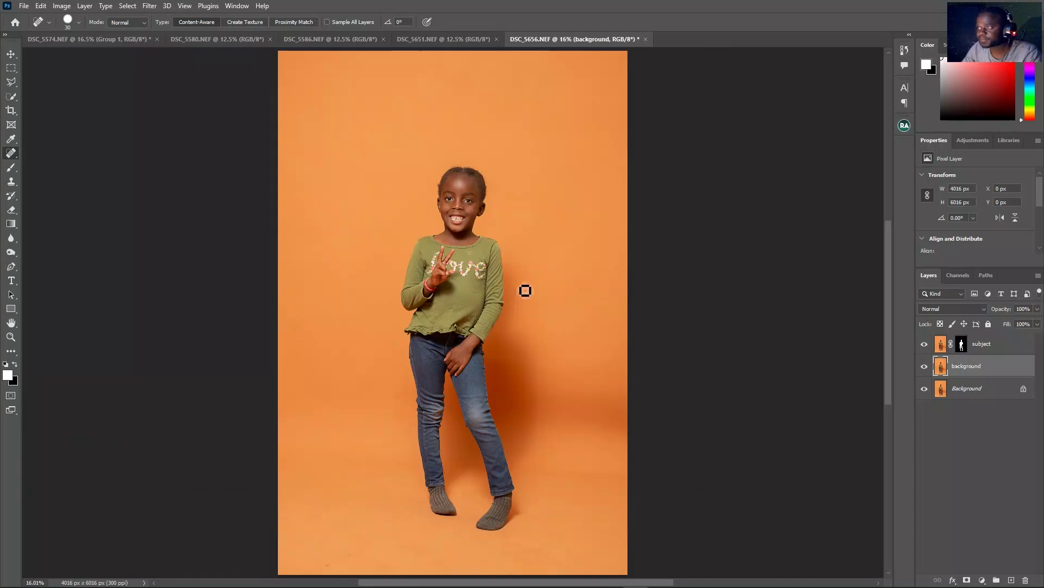
scroll(613, 296, down, 3)
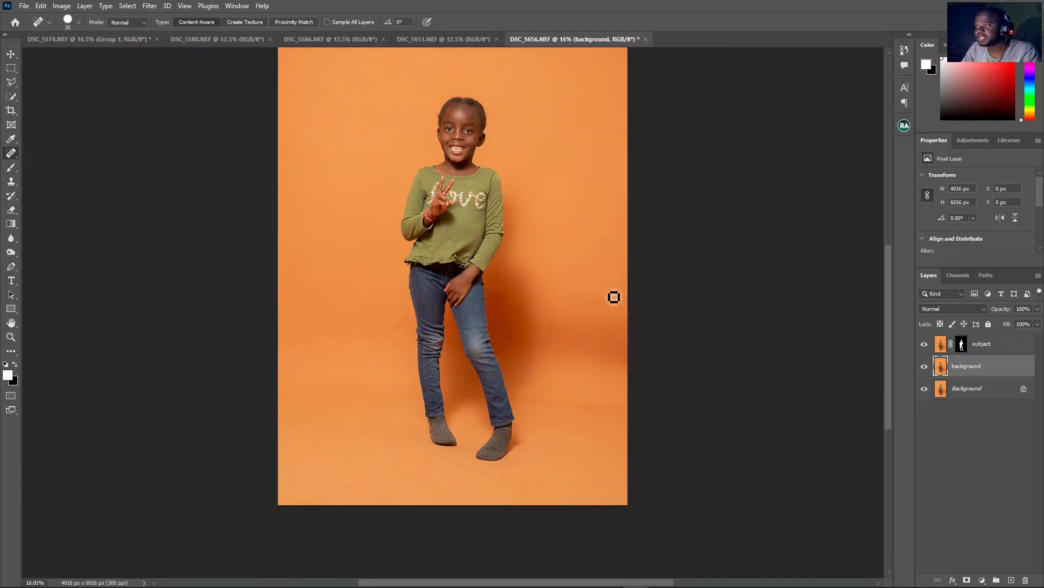
click(925, 366)
click(924, 366)
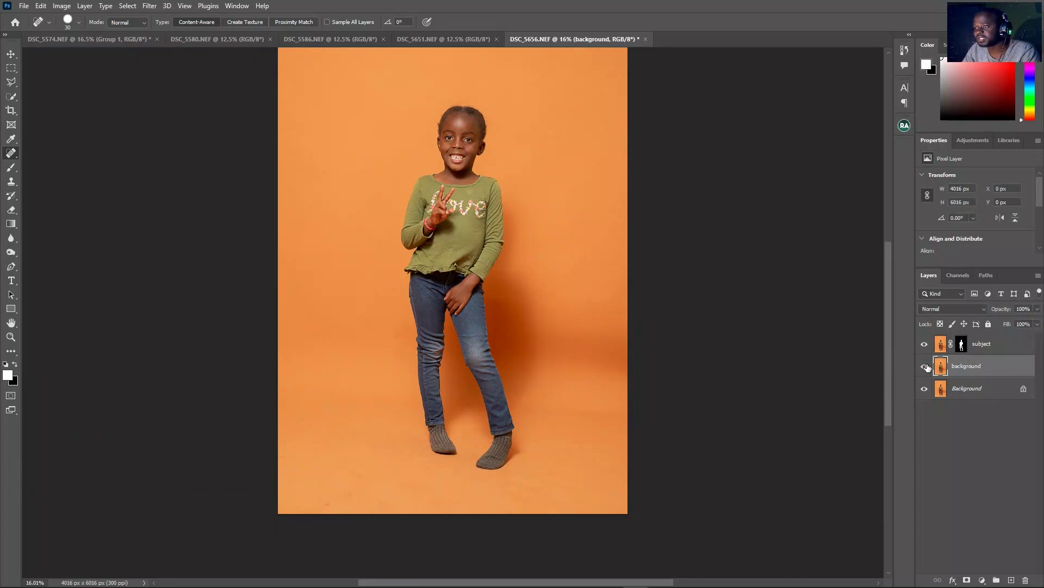
scroll(520, 278, up, 2)
scroll(520, 277, down, 2)
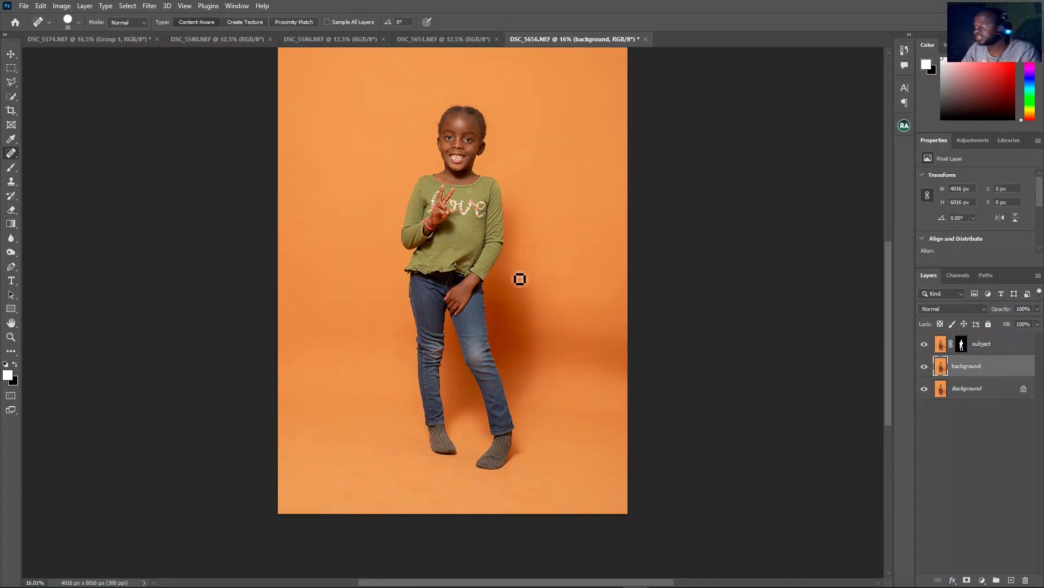
scroll(520, 277, up, 1)
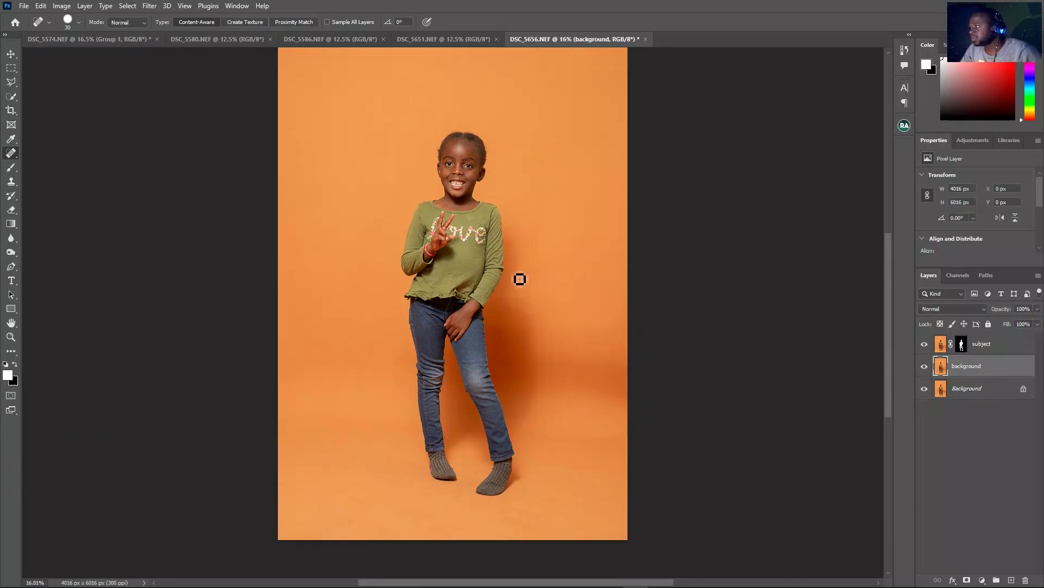
Add a Hue/Saturation adjustment layer above the background layer.
click(970, 140)
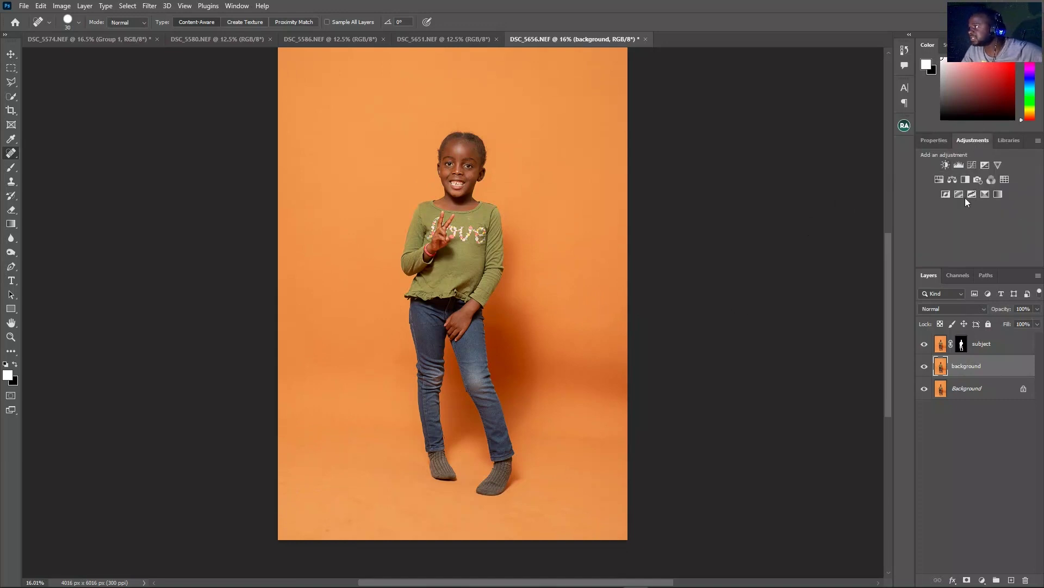
click(937, 181)
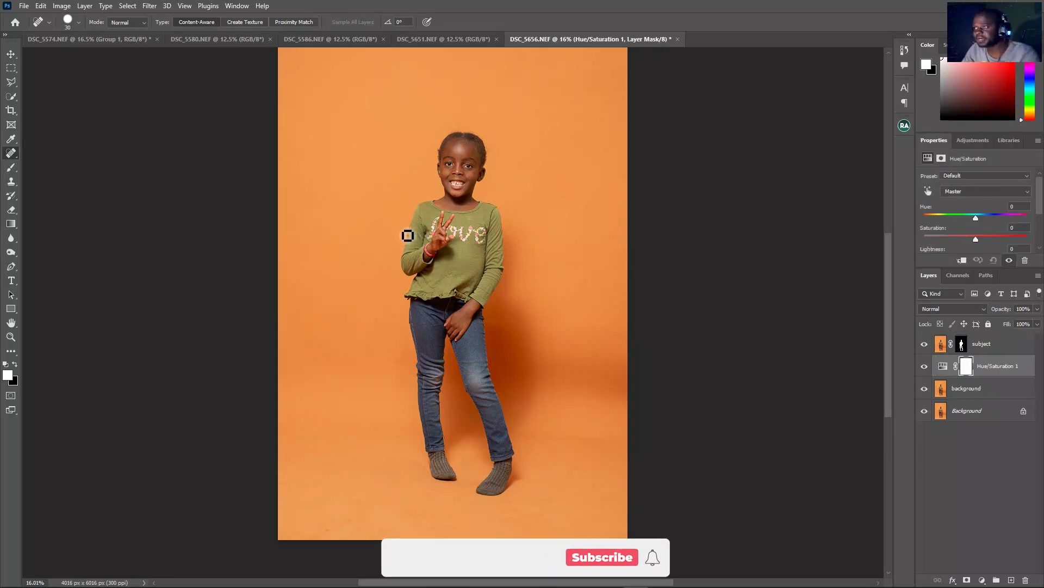
scroll(334, 302, up, 1)
scroll(332, 303, down, 1)
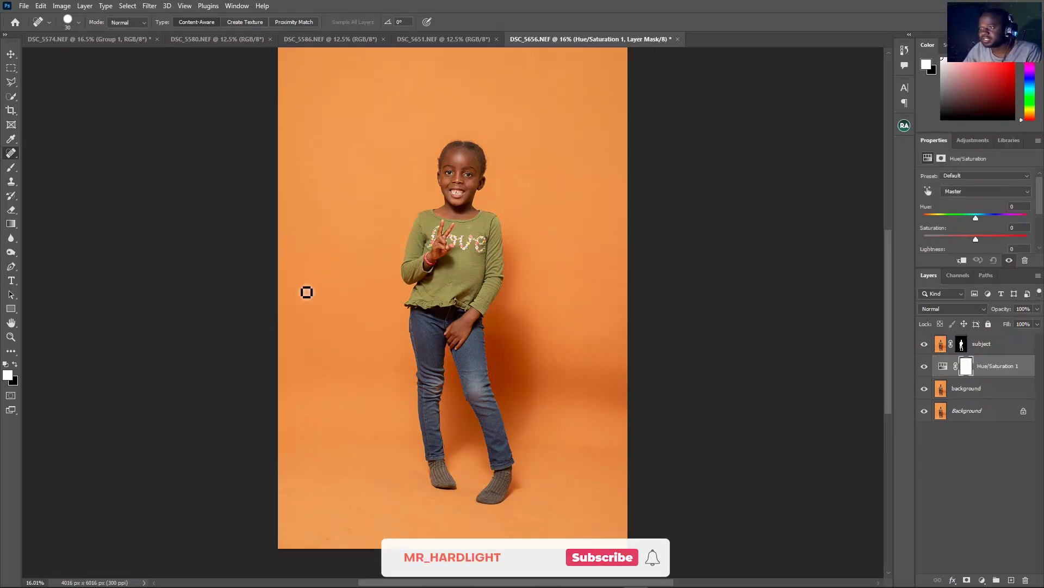
scroll(326, 292, up, 1)
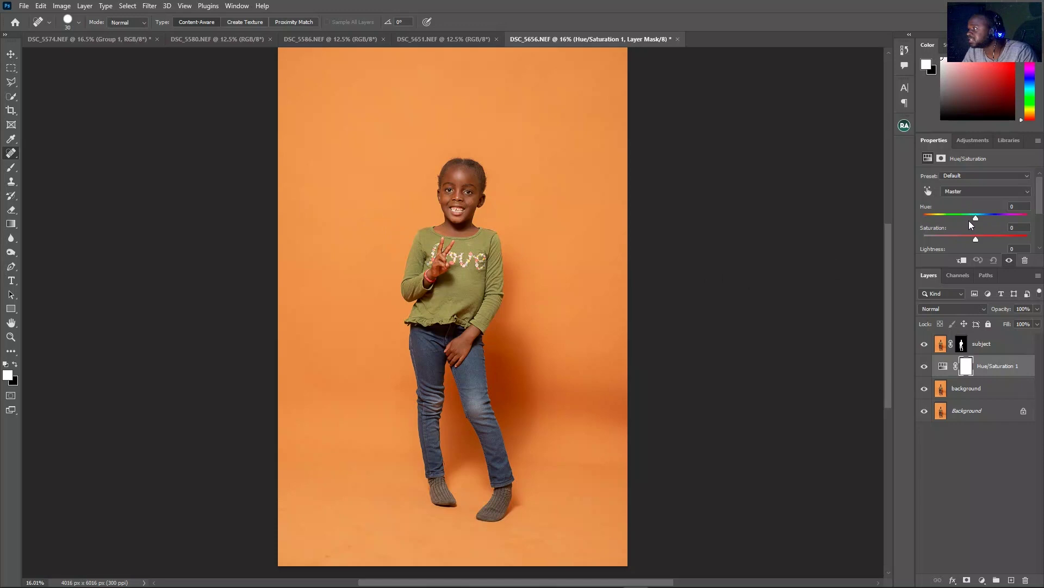
Try red-orange, green and red hue shifts on the backdrop, then set Hue back to 0.
drag(976, 218, 997, 221)
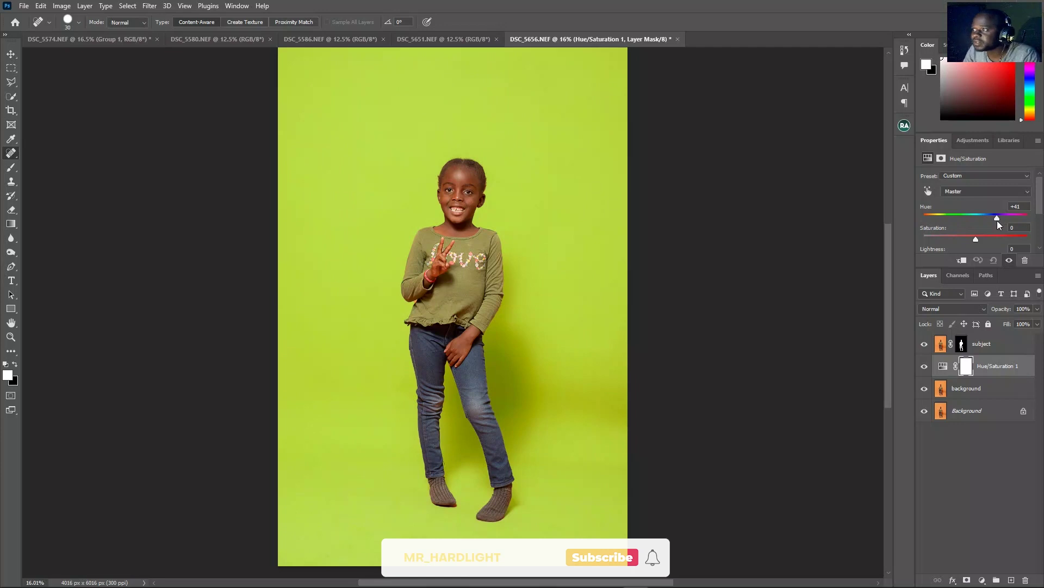
drag(997, 220, 957, 231)
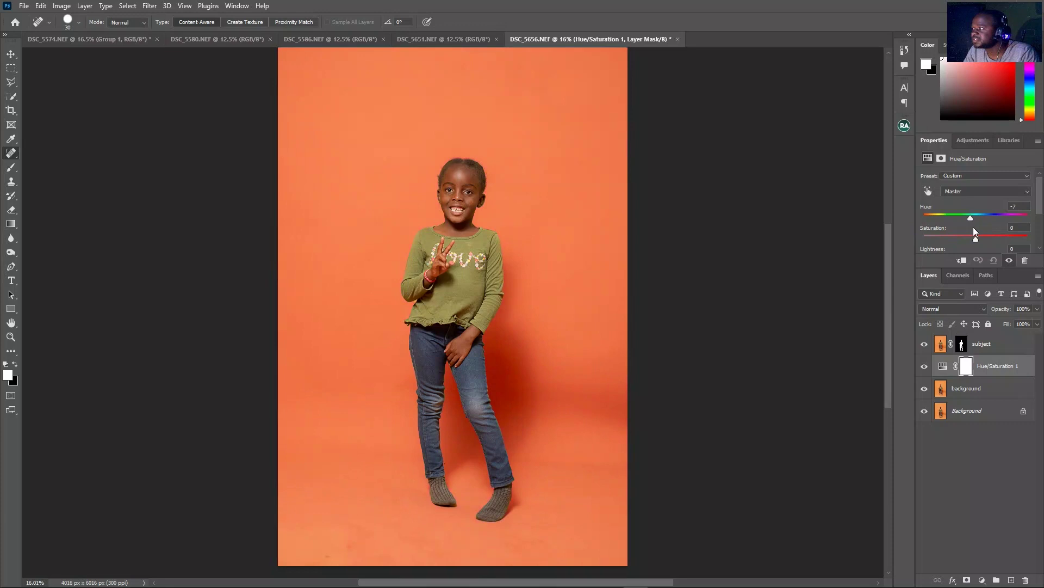
mouse_move(974, 226)
mouse_down()
mouse_move(958, 226)
mouse_move(976, 227)
mouse_up()
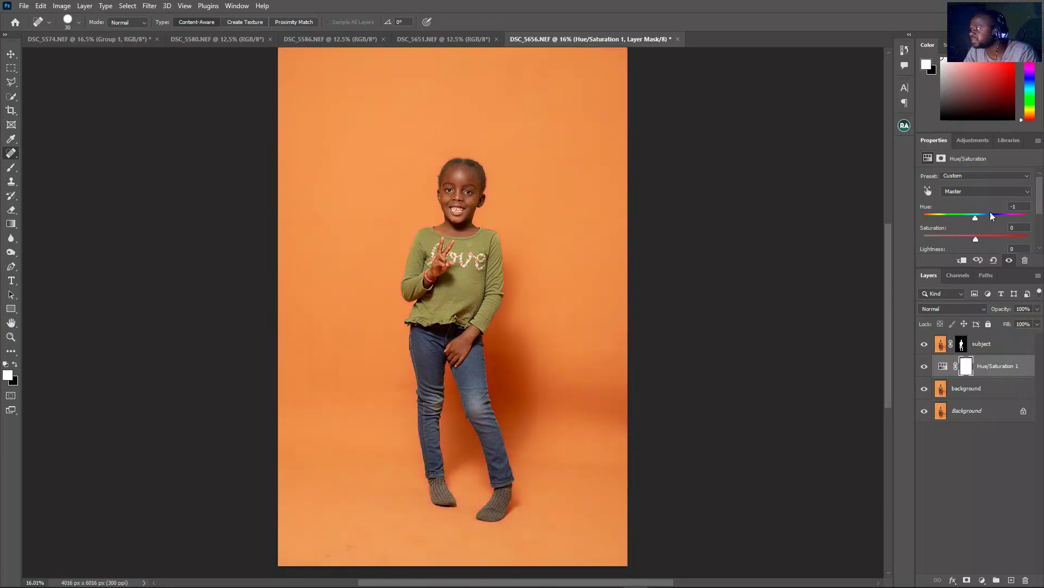
text(0)
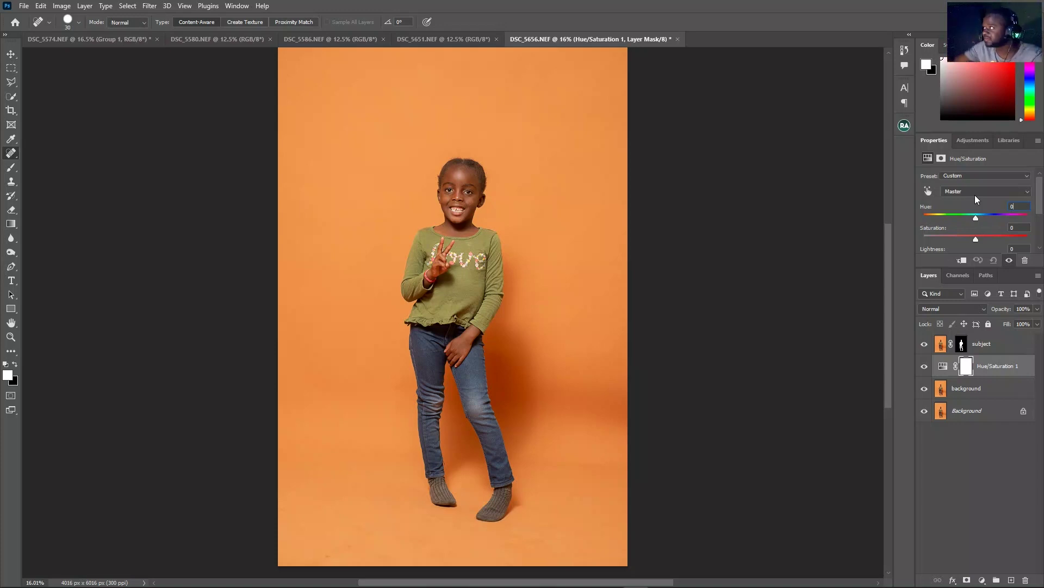
Apply the BROWN1 hue preset for a mauve-pink backdrop and merge it into the background layer.
click(958, 175)
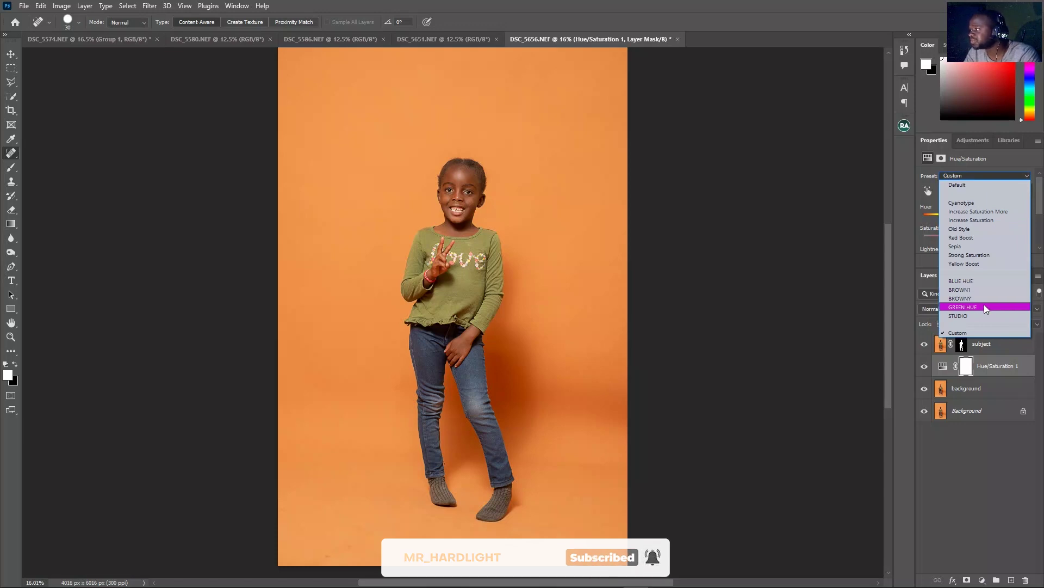
click(974, 289)
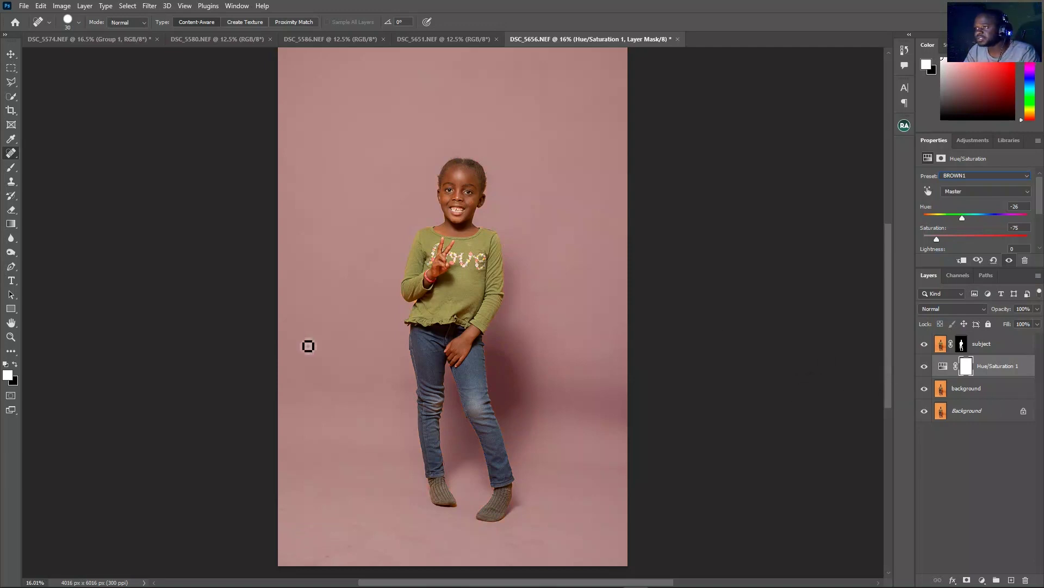
click(996, 394)
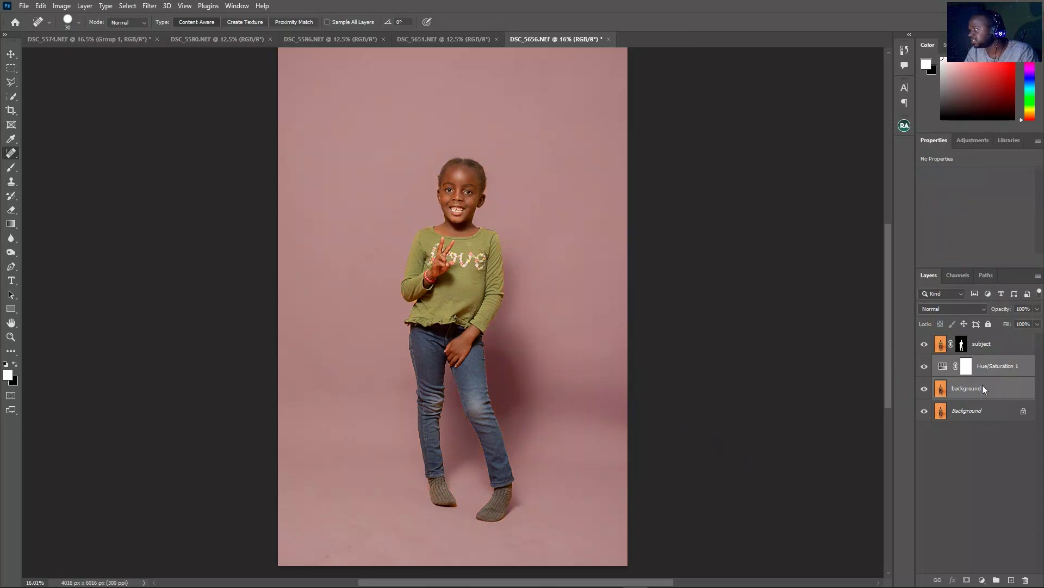
right_click(983, 388)
click(896, 453)
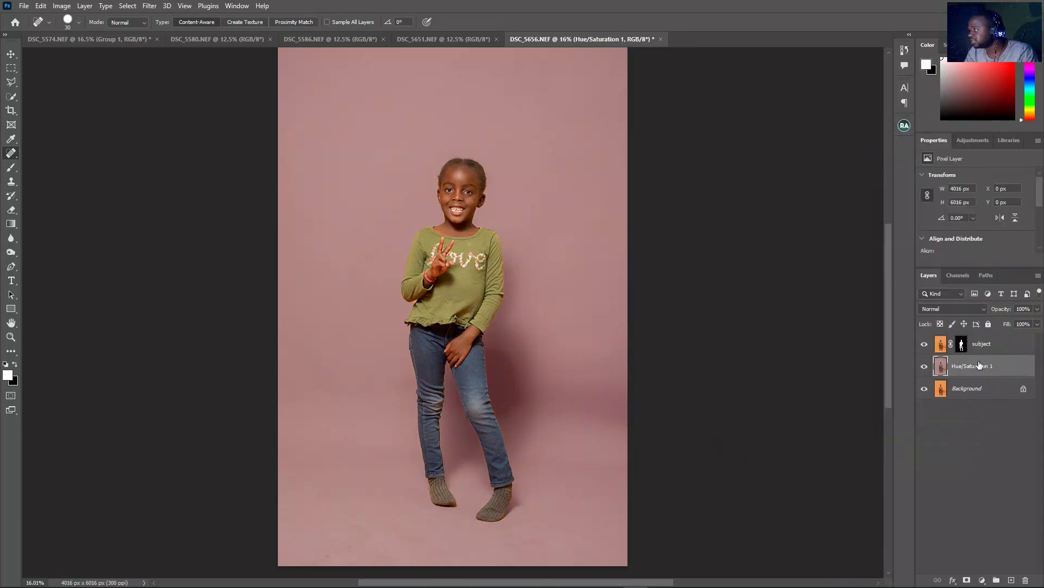
In the Camera Raw filter, set Shadows to -57 and Blacks to -41.
click(152, 7)
click(187, 87)
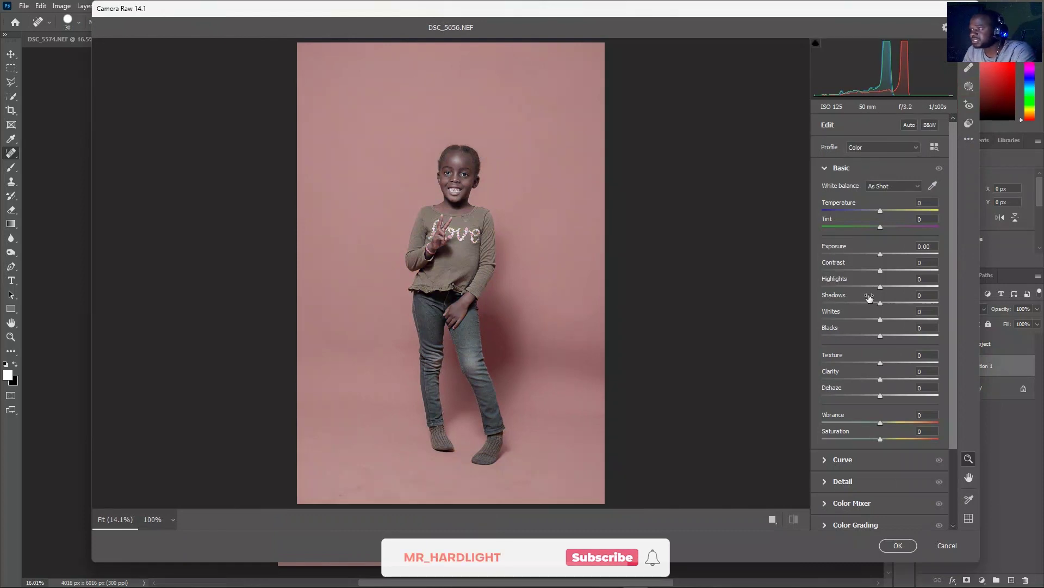
mouse_move(860, 303)
mouse_down()
mouse_move(869, 307)
mouse_move(850, 307)
mouse_up()
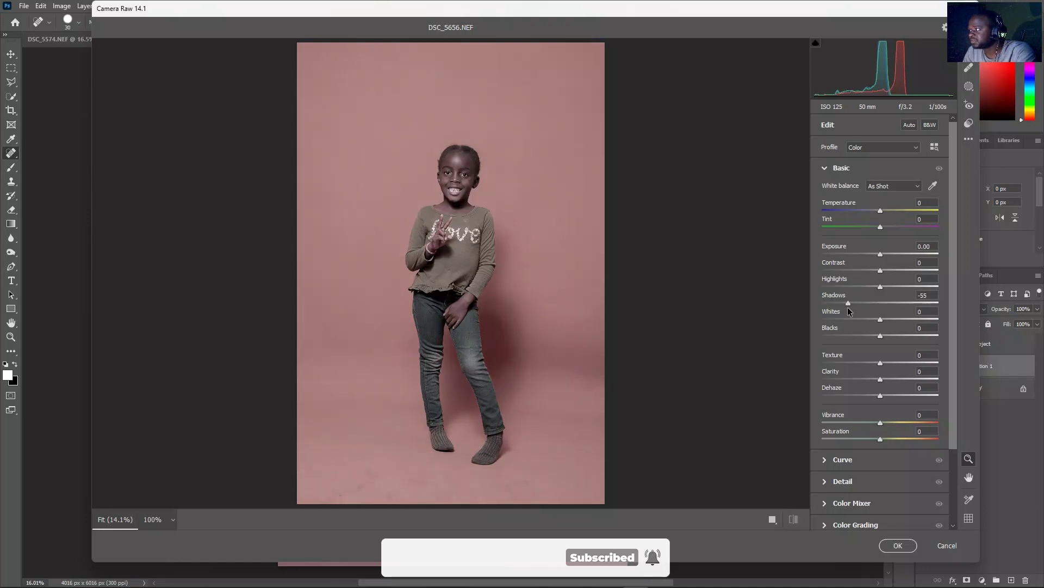
drag(849, 308, 857, 340)
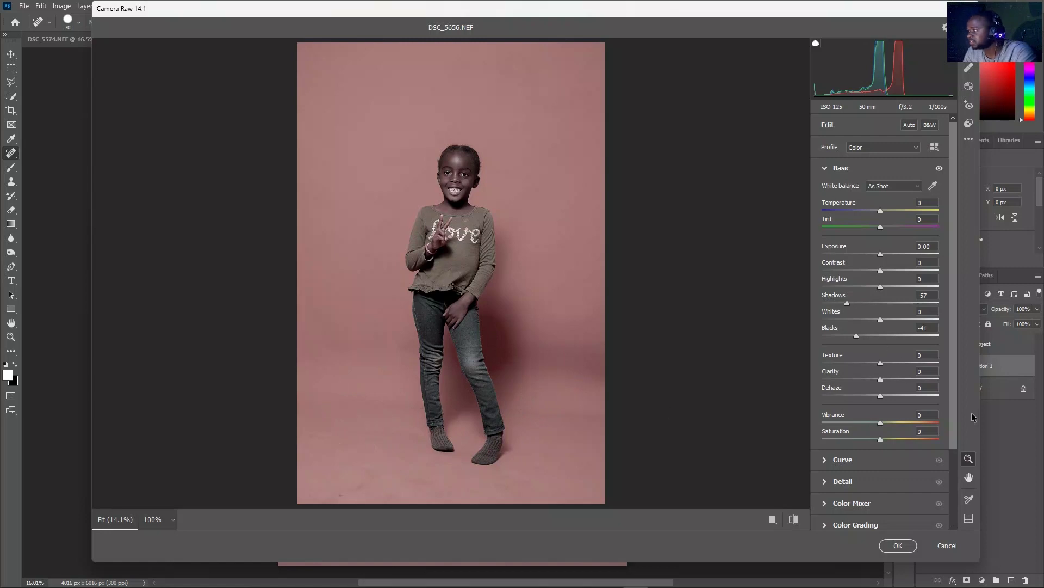
scroll(870, 479, down, 3)
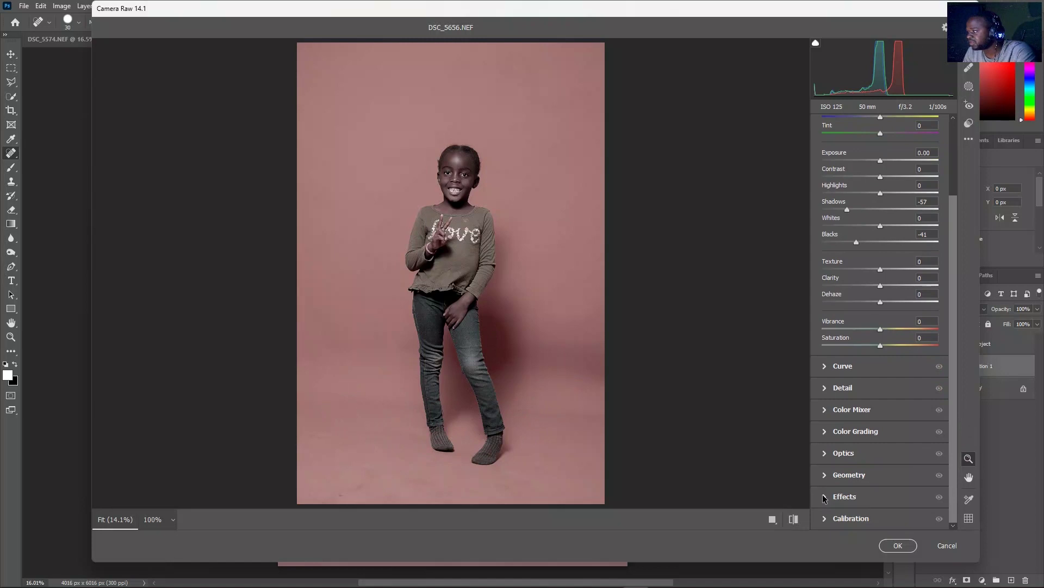
Add a -20 vignette under Effects and push Shadows further to -64.
click(824, 496)
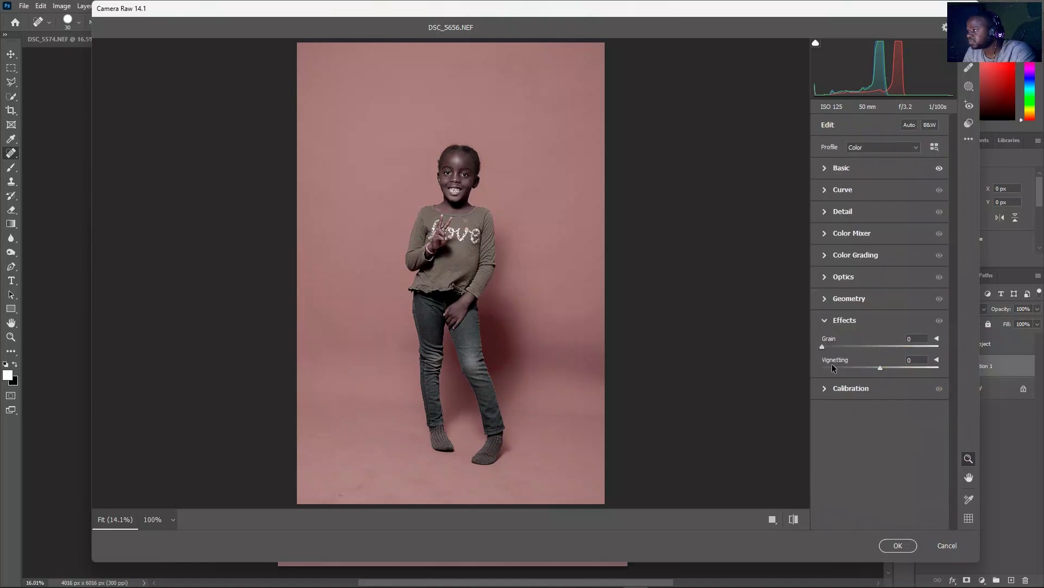
drag(880, 369, 868, 368)
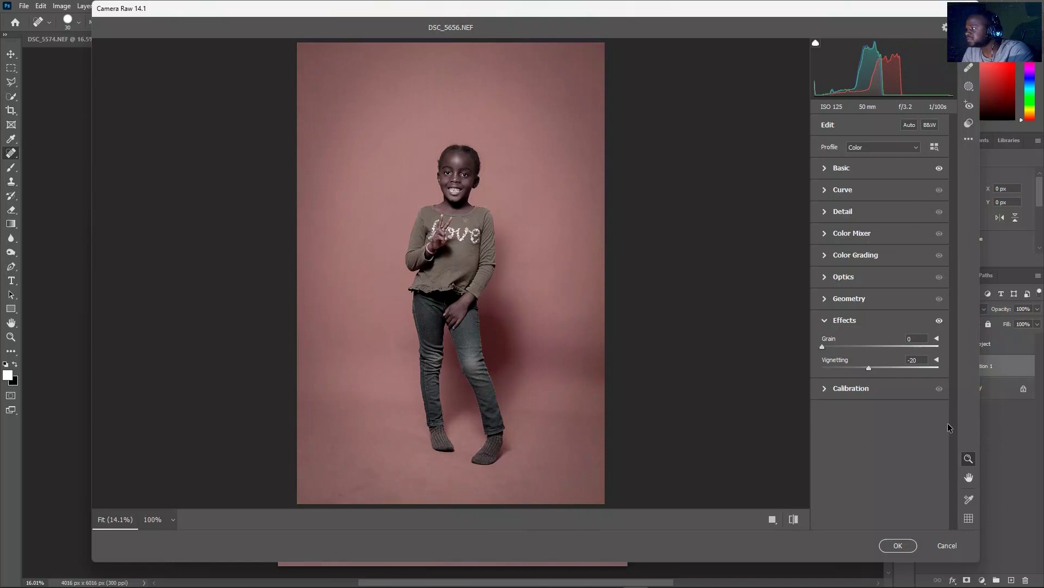
click(824, 168)
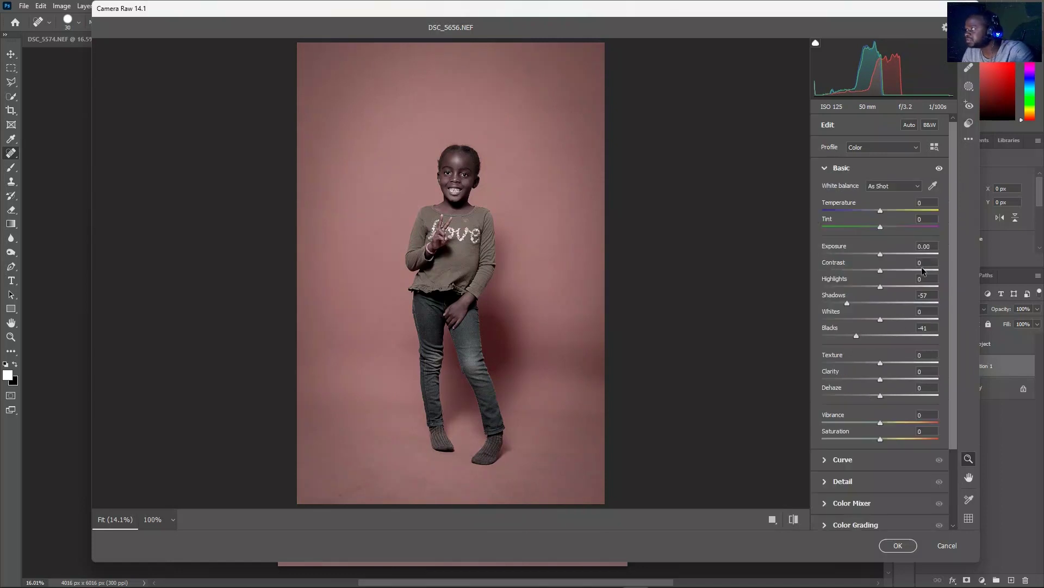
drag(881, 302, 842, 301)
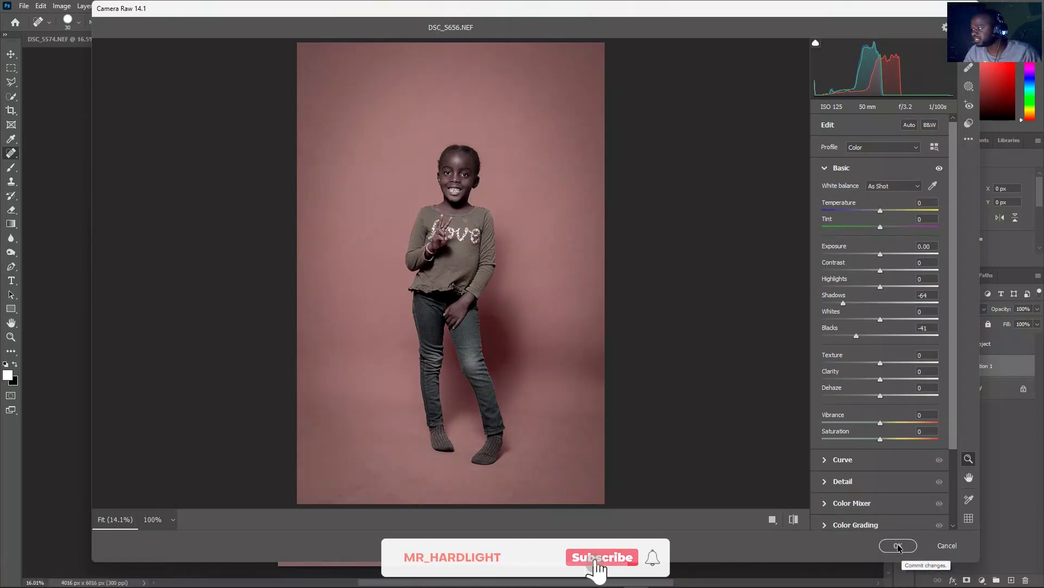
click(968, 139)
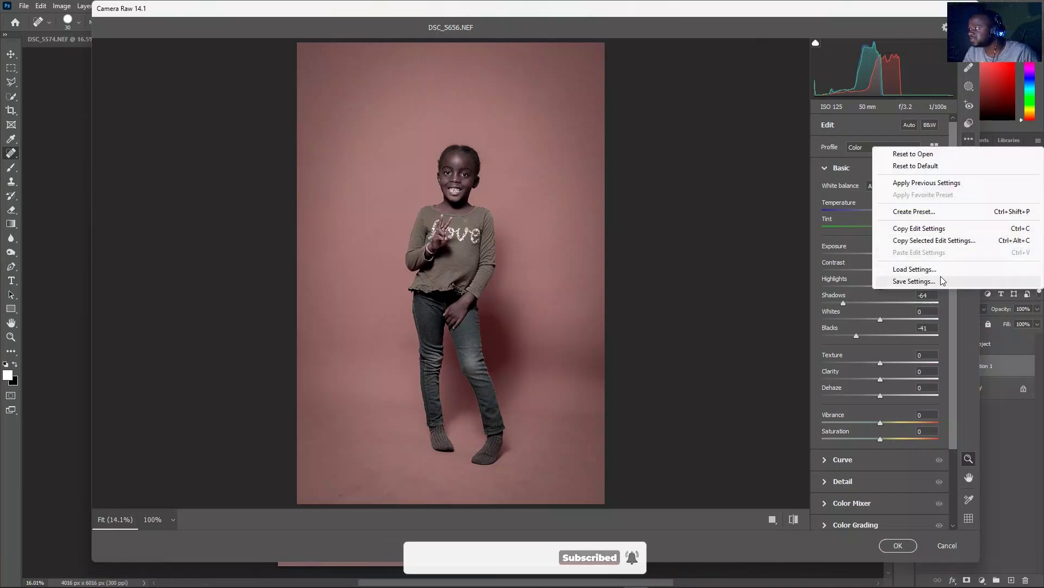
click(956, 349)
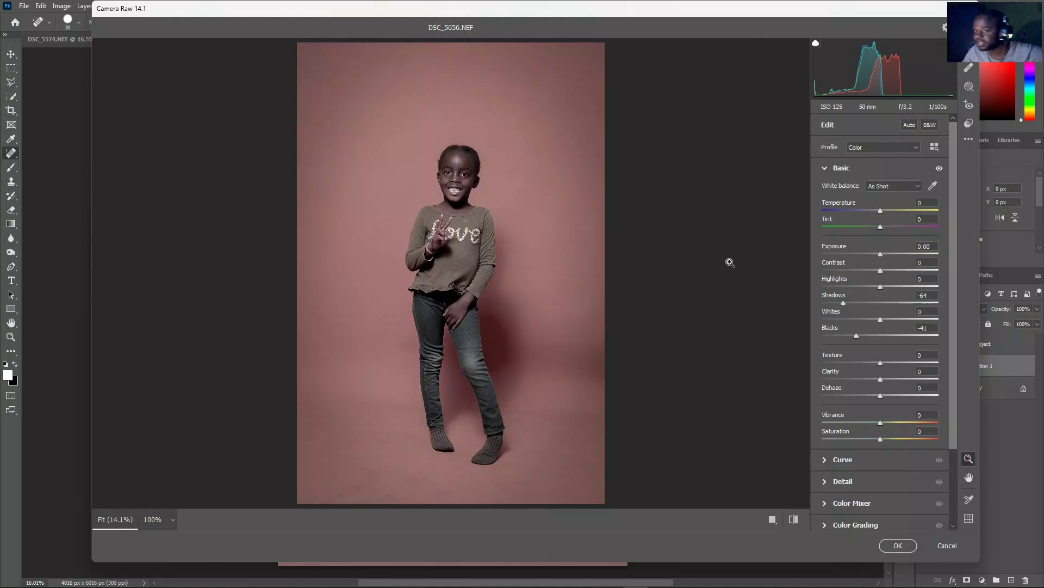
Apply the Camera Raw edits, compare with the recoloured backdrop hidden, then target the subject layer's pixels.
click(898, 548)
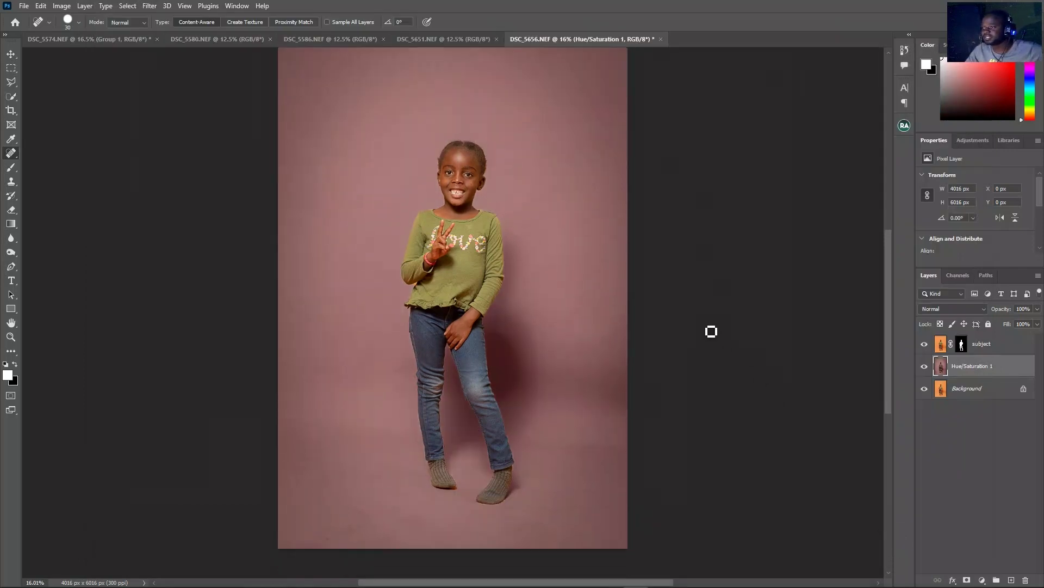
key(ctrl+minus)
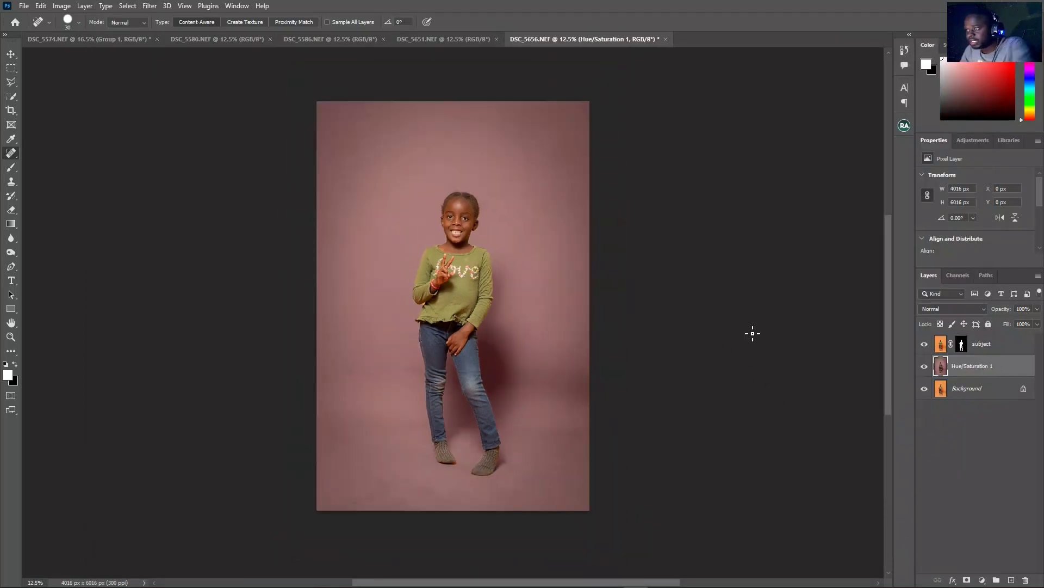
click(925, 367)
click(925, 368)
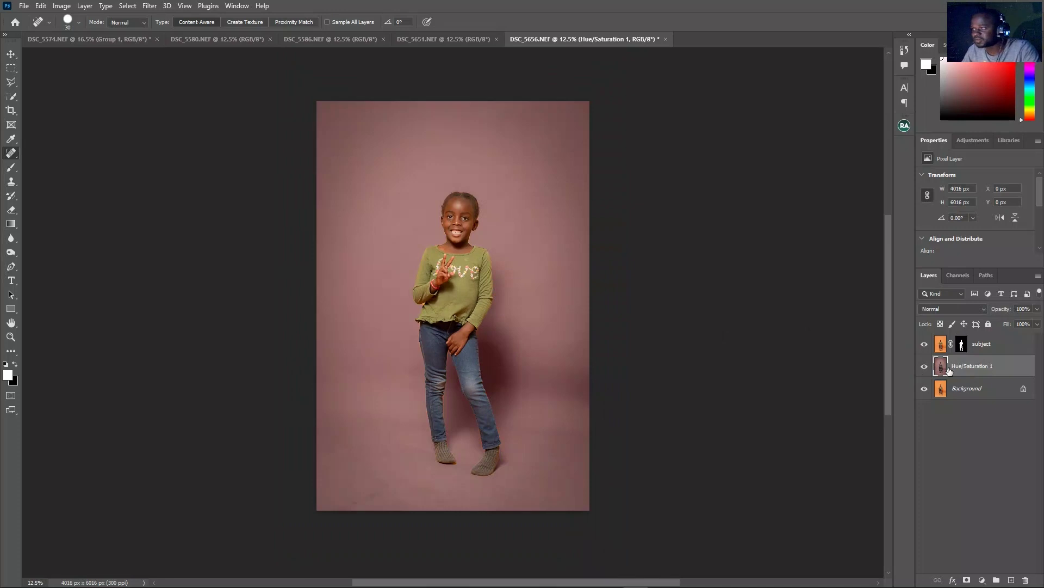
click(1009, 350)
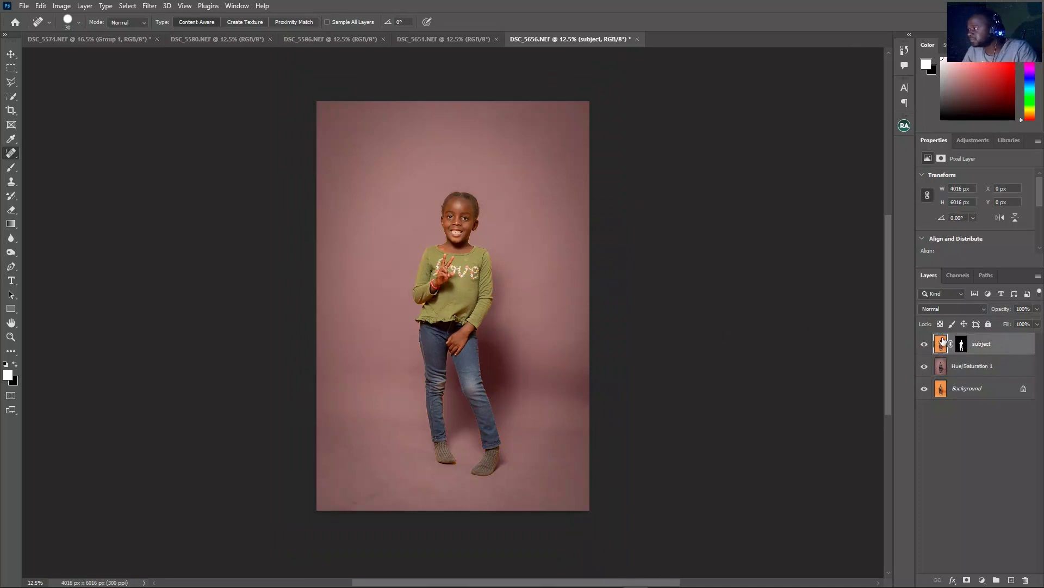
click(961, 344)
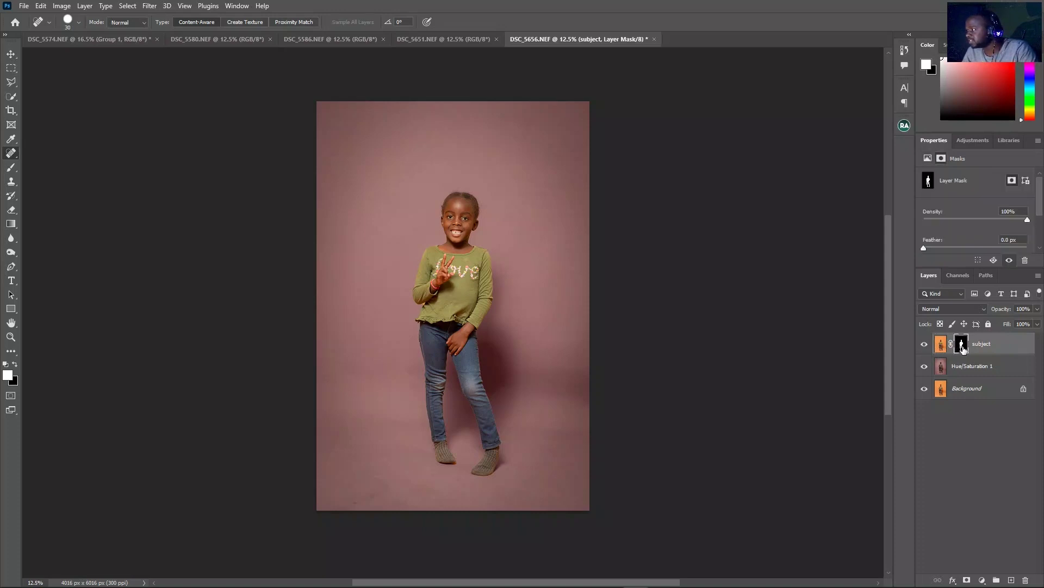
click(940, 345)
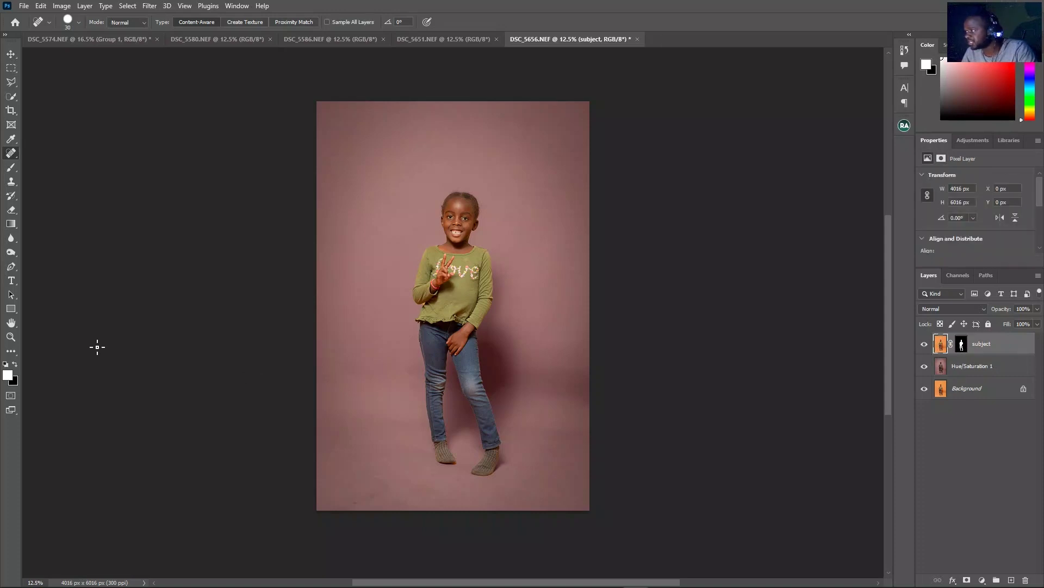
Select the Burn Tool at Midtones, 50% exposure, with a 400 brush size.
click(12, 253)
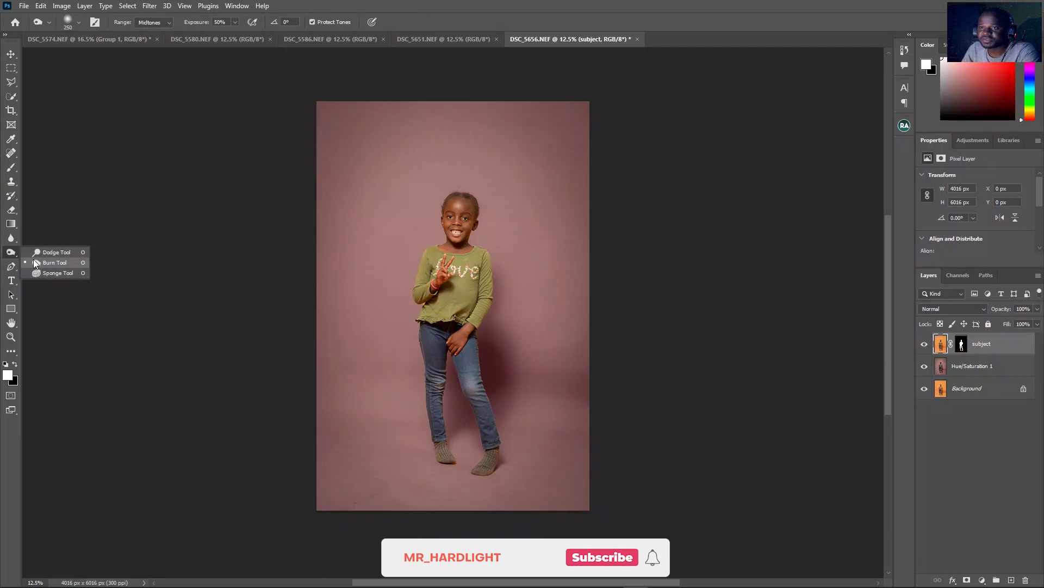
click(61, 262)
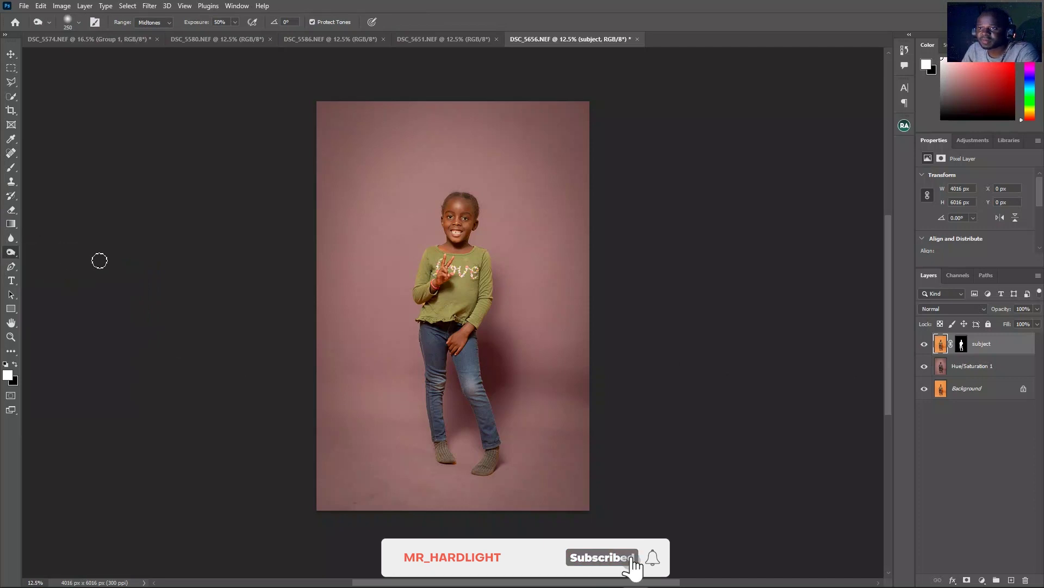
scroll(449, 309, up, 5)
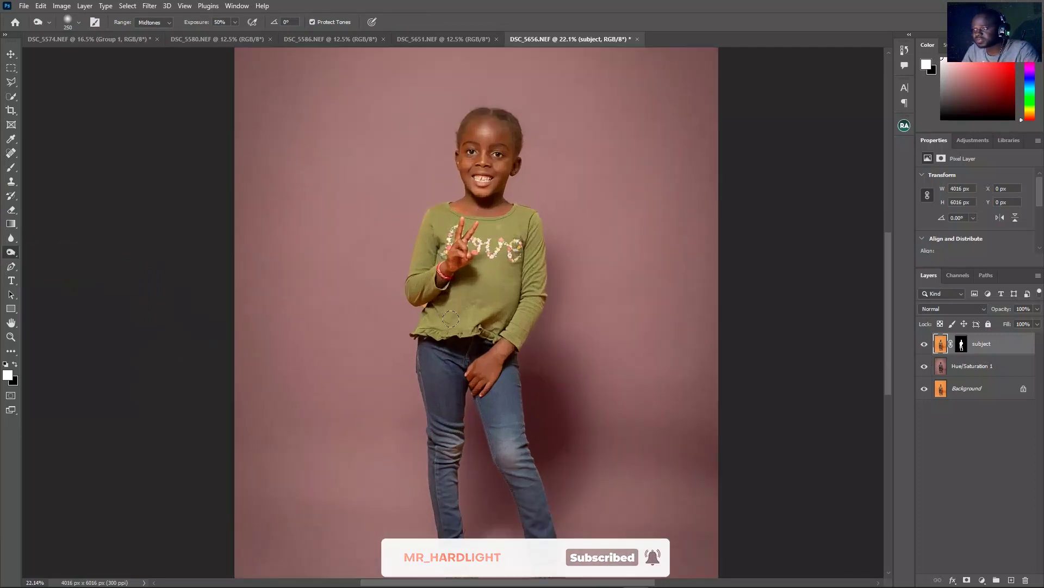
key(bracketright)
key(bracketright)
key(bracketright)
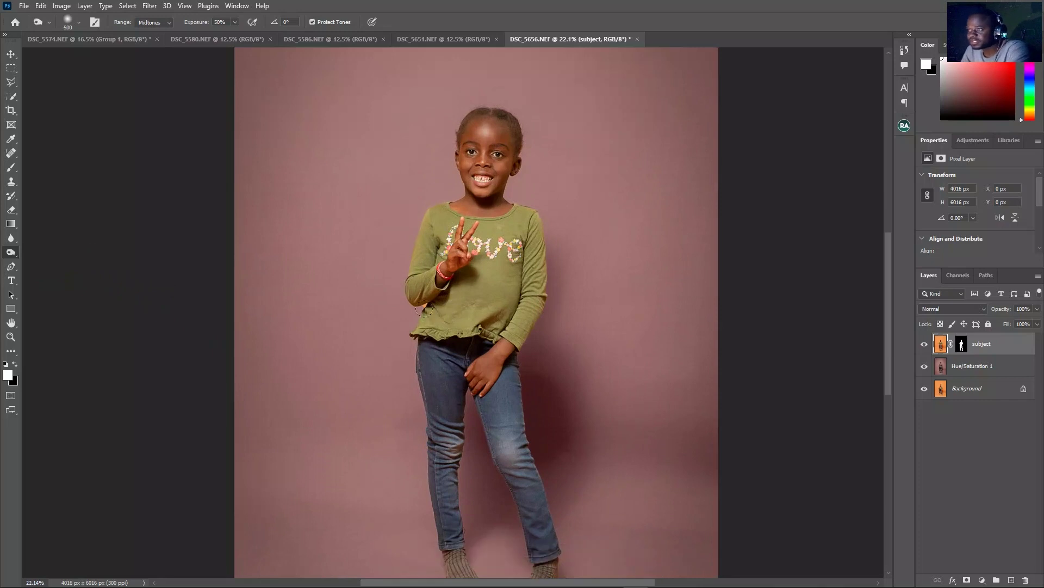
key(bracketleft)
key(bracketleft)
scroll(427, 309, down, 3)
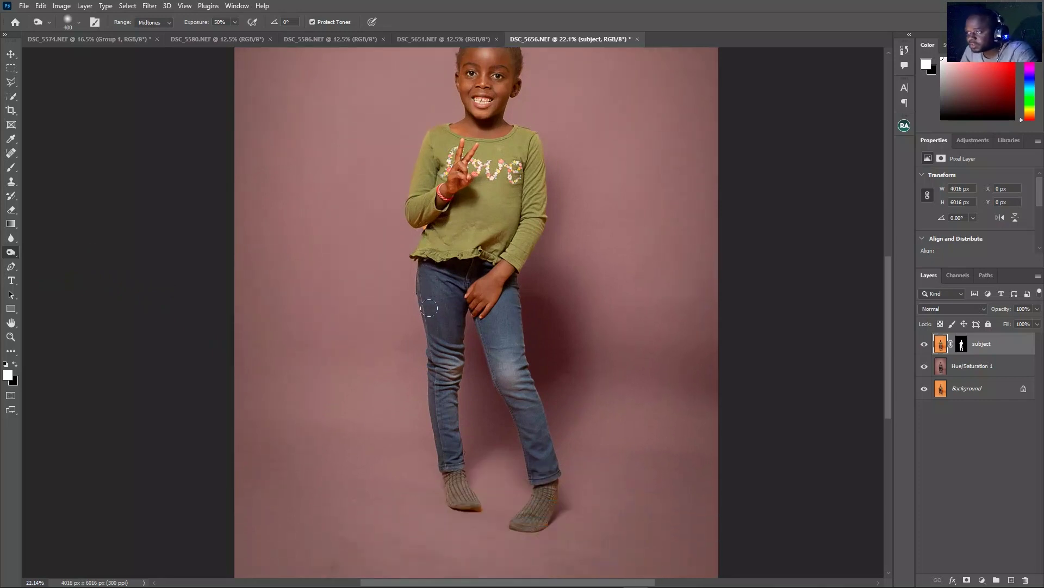
Burn darker shadows along the jeans, beside the right leg, near the neckline and on the left sleeve.
mouse_move(443, 438)
mouse_down()
mouse_move(426, 350)
mouse_move(446, 462)
mouse_move(411, 252)
mouse_move(421, 265)
mouse_move(509, 180)
mouse_move(508, 223)
mouse_move(537, 175)
mouse_move(531, 147)
mouse_move(510, 154)
mouse_move(475, 205)
mouse_move(429, 230)
mouse_move(396, 172)
mouse_move(428, 120)
mouse_move(411, 157)
mouse_up()
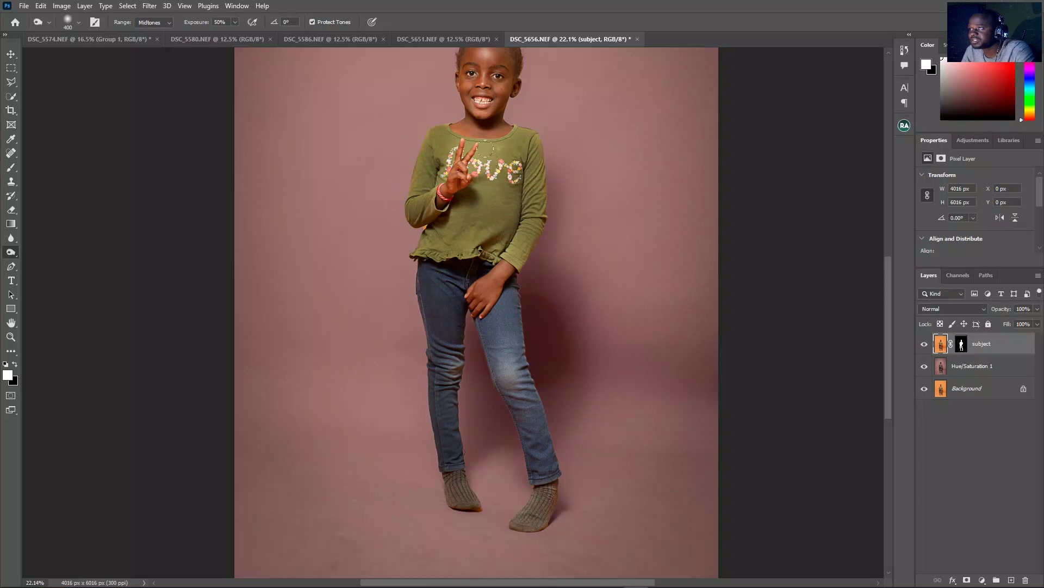
drag(486, 148, 472, 148)
mouse_move(530, 252)
mouse_down()
mouse_move(508, 327)
mouse_move(541, 451)
mouse_move(533, 483)
mouse_up()
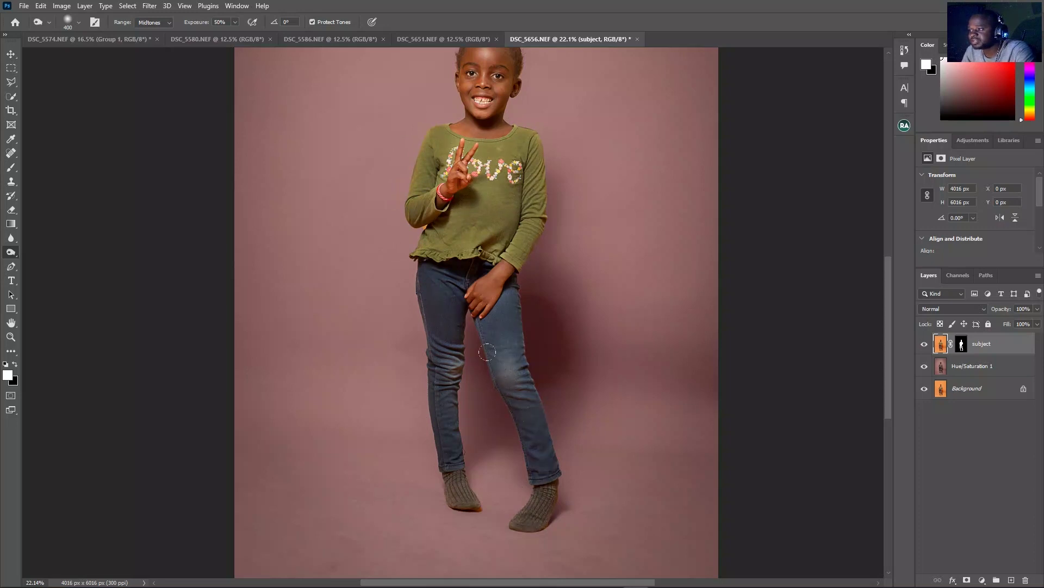
drag(487, 352, 514, 455)
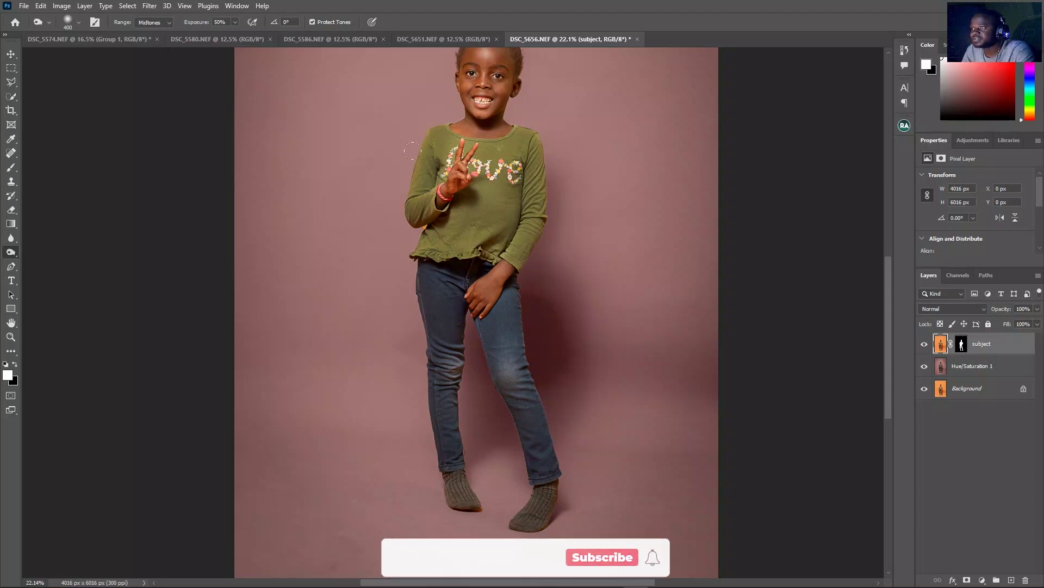
scroll(559, 272, up, 3)
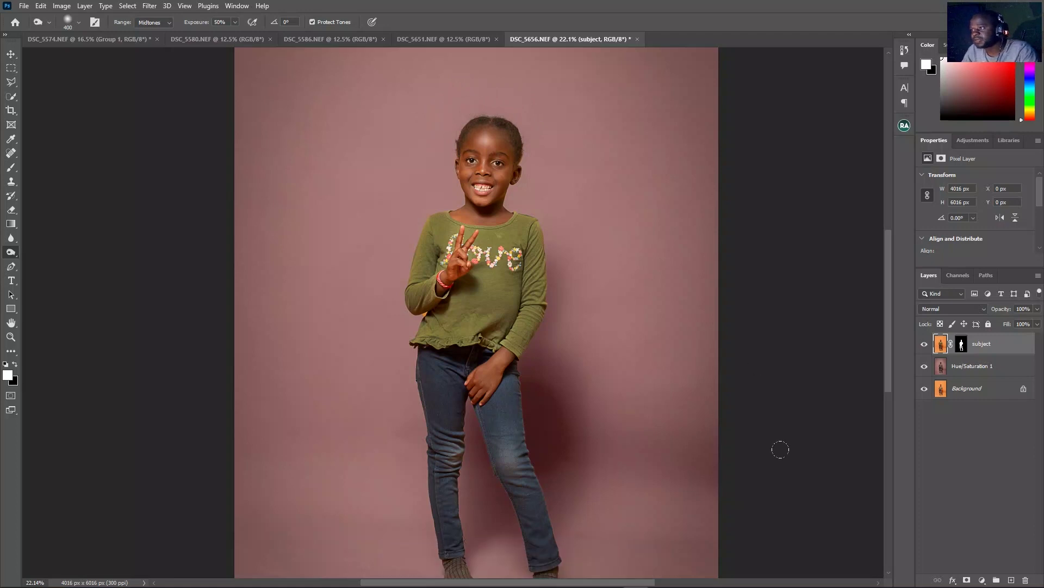
scroll(779, 436, down, 3)
alt+scroll(412, 251, up, 3)
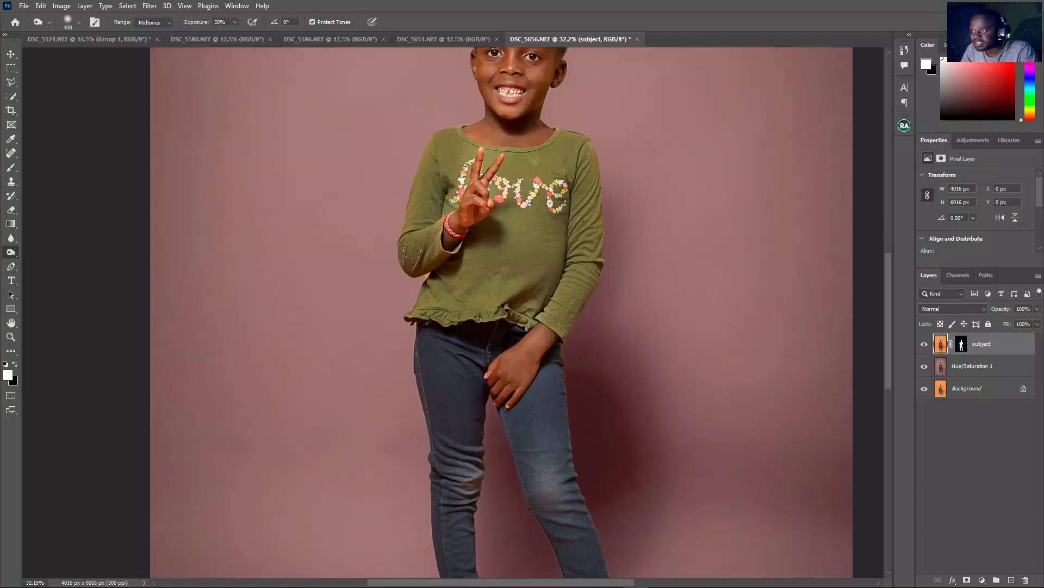
alt+scroll(412, 250, up, 3)
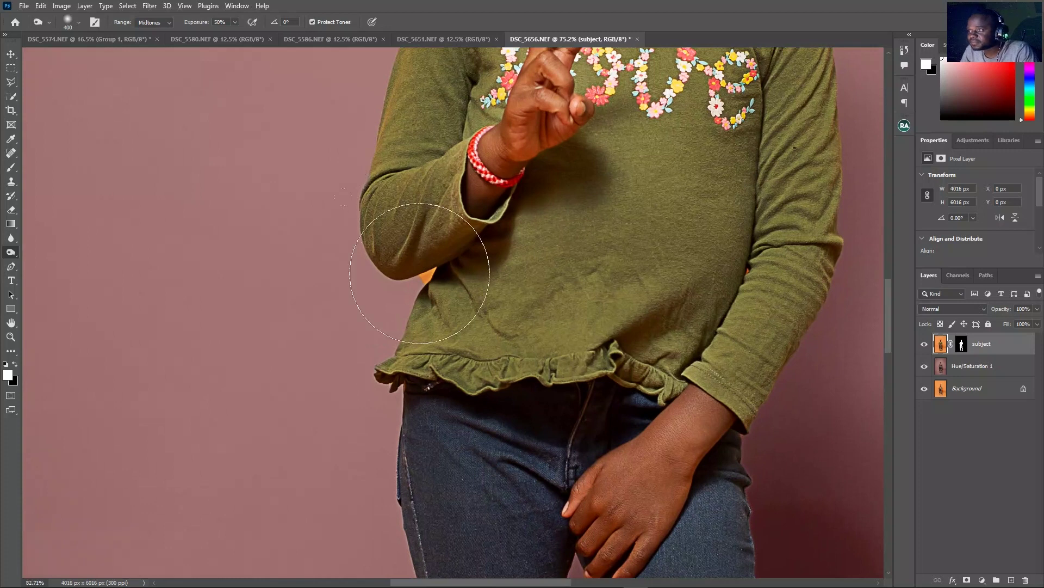
alt+scroll(417, 267, up, 2)
mouse_move(471, 274)
mouse_down()
mouse_move(439, 281)
mouse_move(438, 269)
mouse_move(456, 265)
mouse_move(441, 247)
mouse_move(414, 282)
mouse_move(391, 283)
mouse_move(409, 270)
mouse_move(341, 316)
mouse_move(396, 247)
mouse_move(437, 312)
mouse_move(345, 277)
mouse_move(370, 309)
mouse_move(421, 278)
mouse_up()
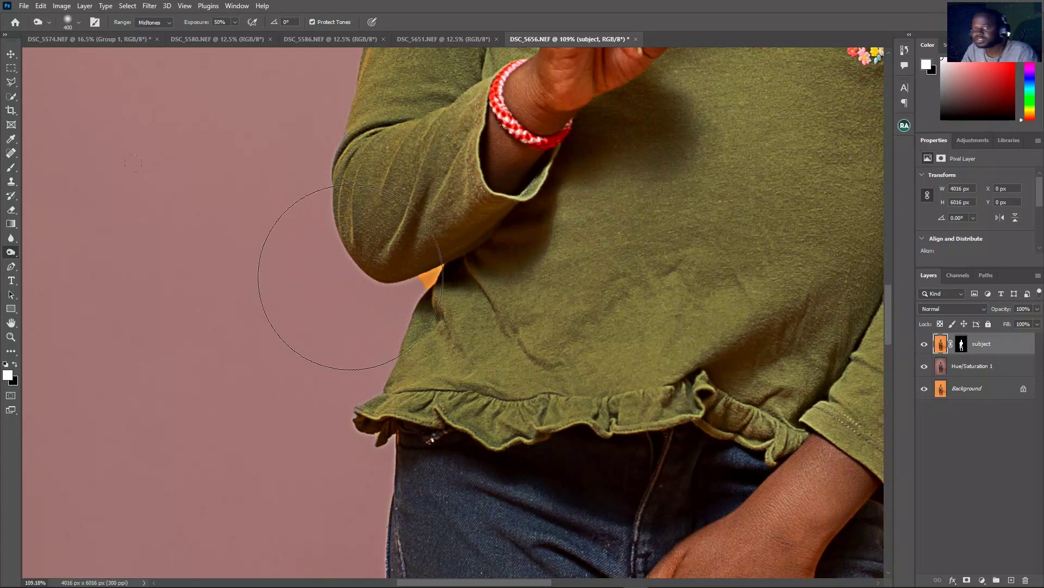
click(11, 169)
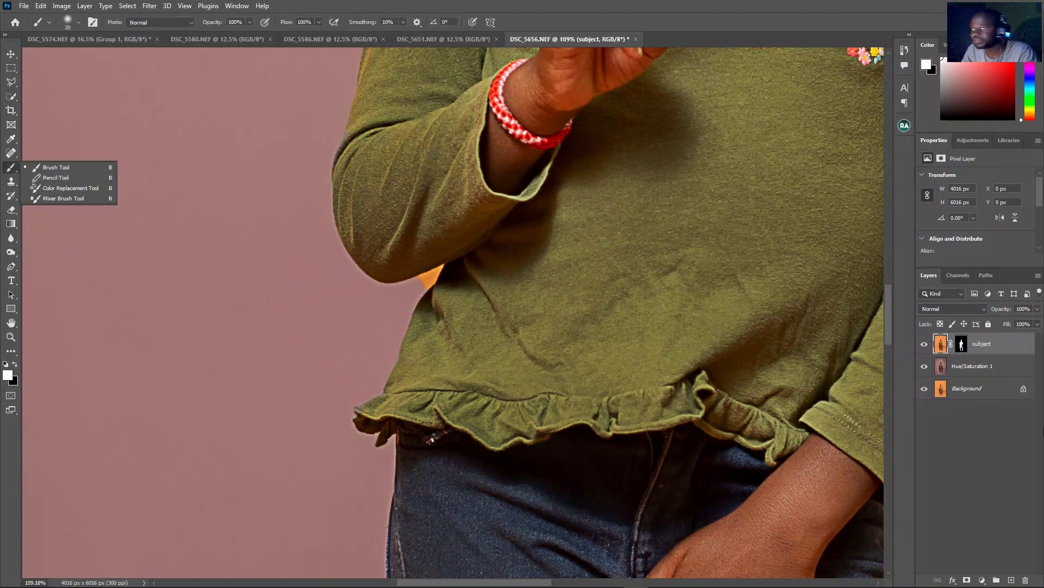
Paint black on the subject layer mask over the orange fringe along both shirt sleeves.
click(962, 346)
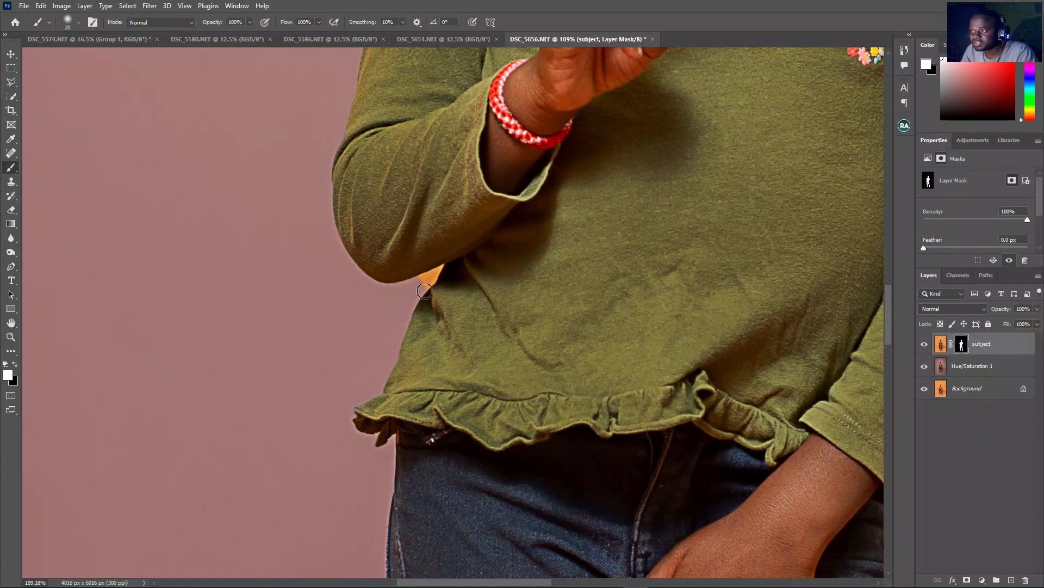
key(x)
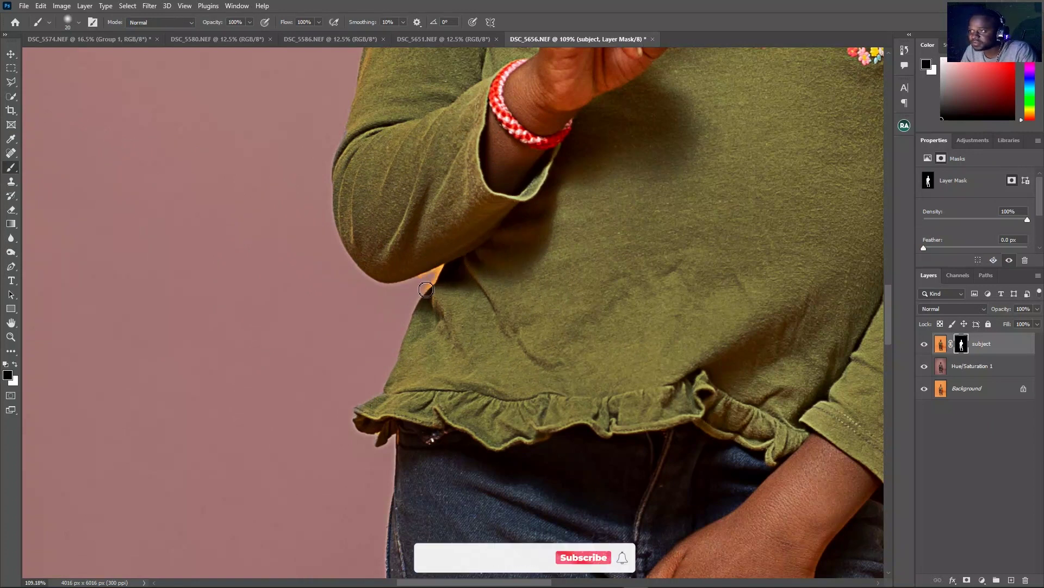
mouse_move(444, 271)
mouse_down()
mouse_move(427, 293)
mouse_move(447, 268)
mouse_move(403, 291)
mouse_move(441, 279)
mouse_move(409, 307)
mouse_up()
scroll(397, 326, up, 1)
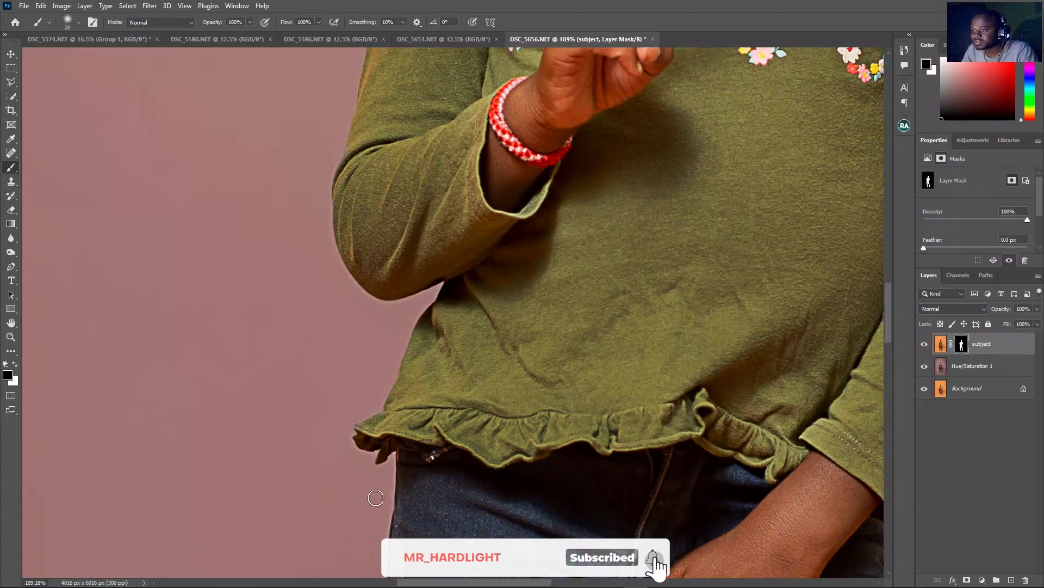
drag(441, 368, 47, 300)
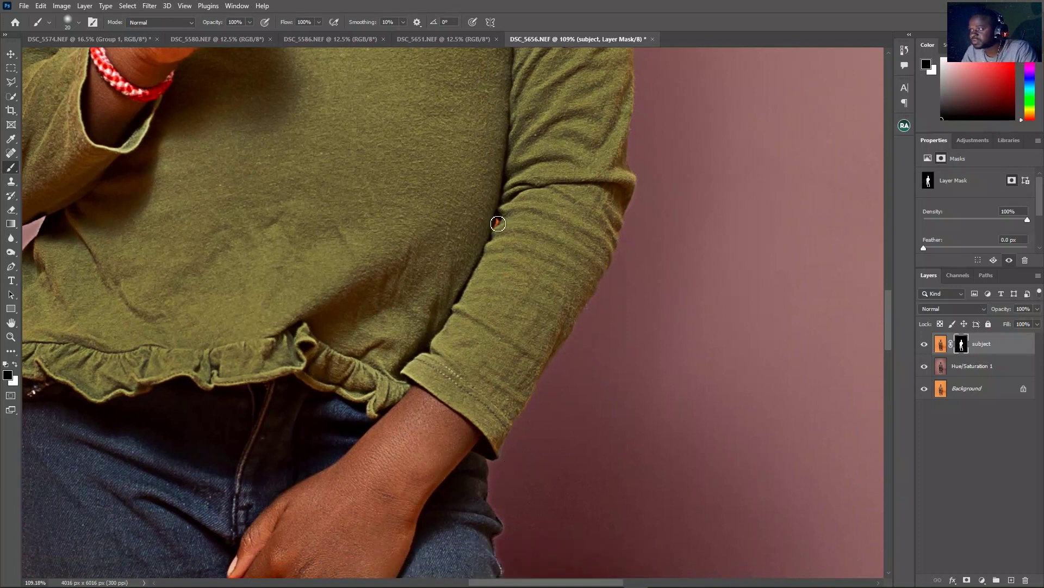
click(497, 223)
drag(622, 142, 602, 227)
key(ctrl+0)
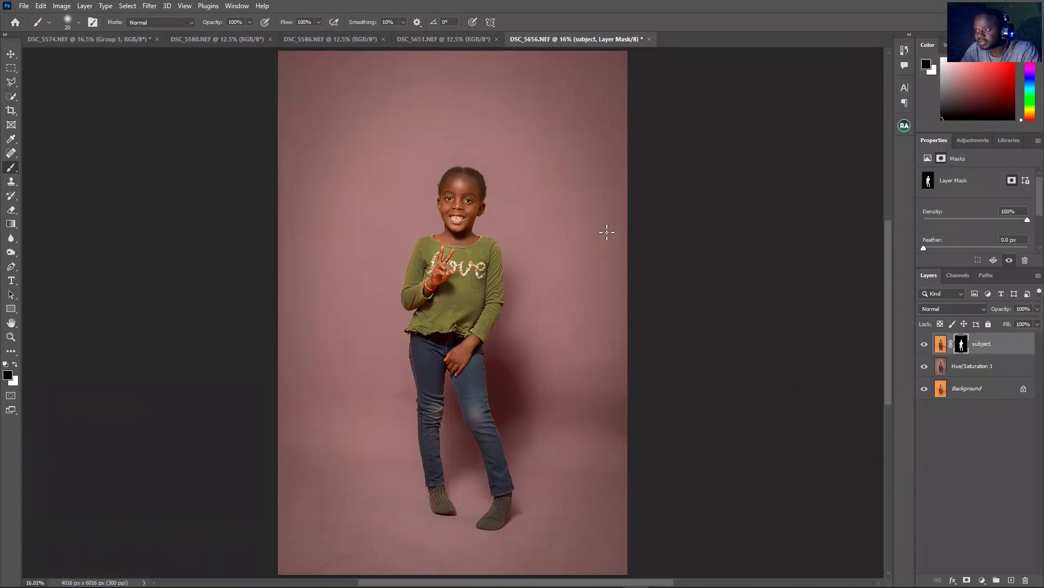
Create a Gaussian Blur frequency-separation group, hide both high-frequency layers and select Low Frequency: Colors & Tones.
click(904, 127)
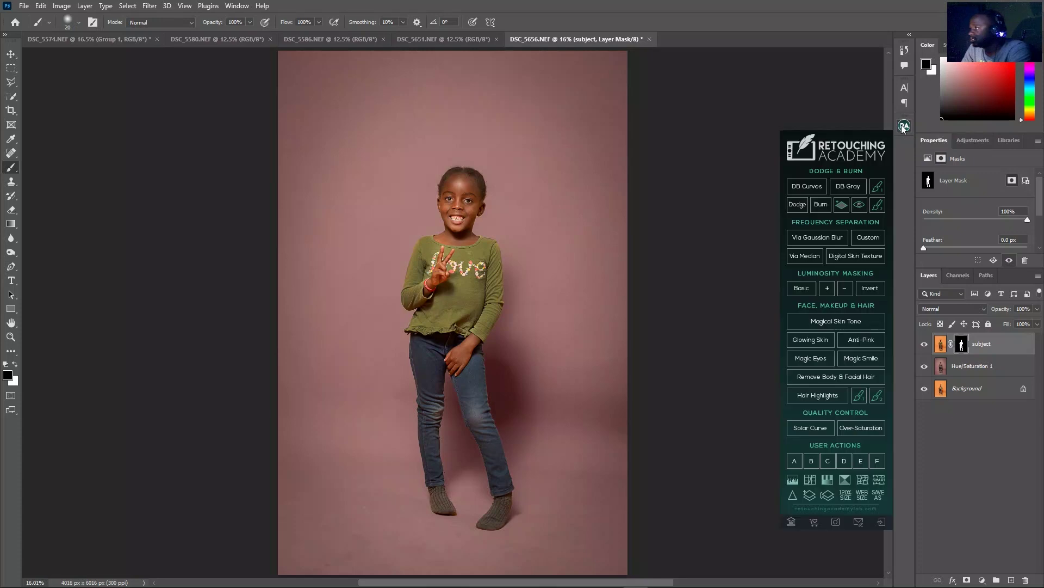
click(812, 239)
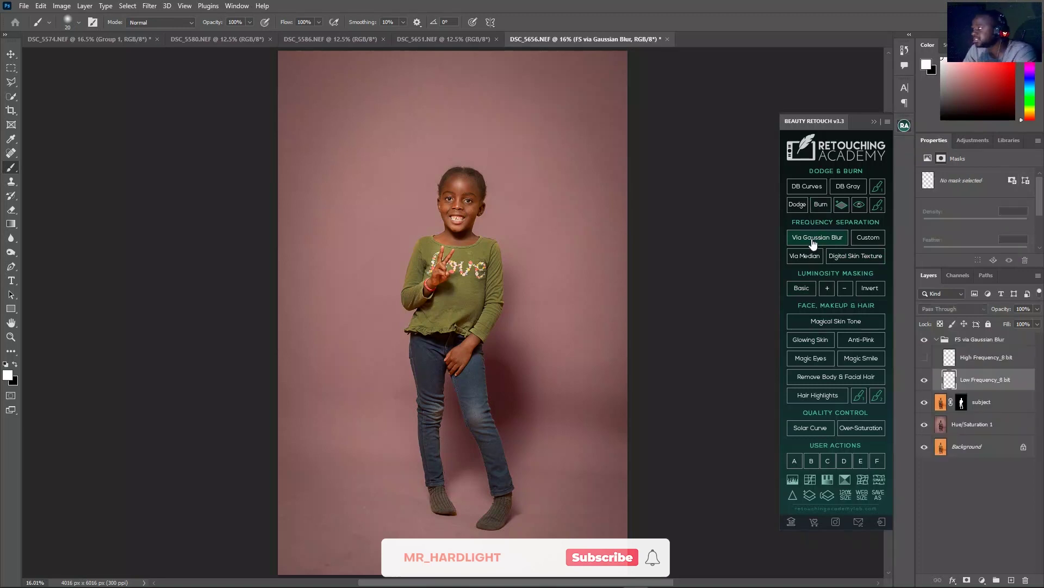
click(760, 140)
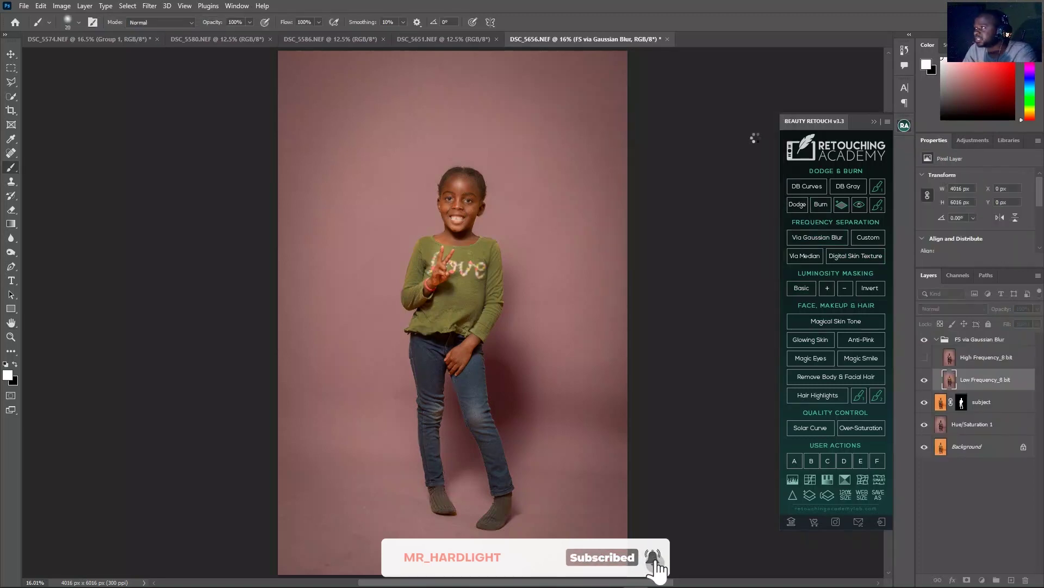
click(873, 122)
click(925, 378)
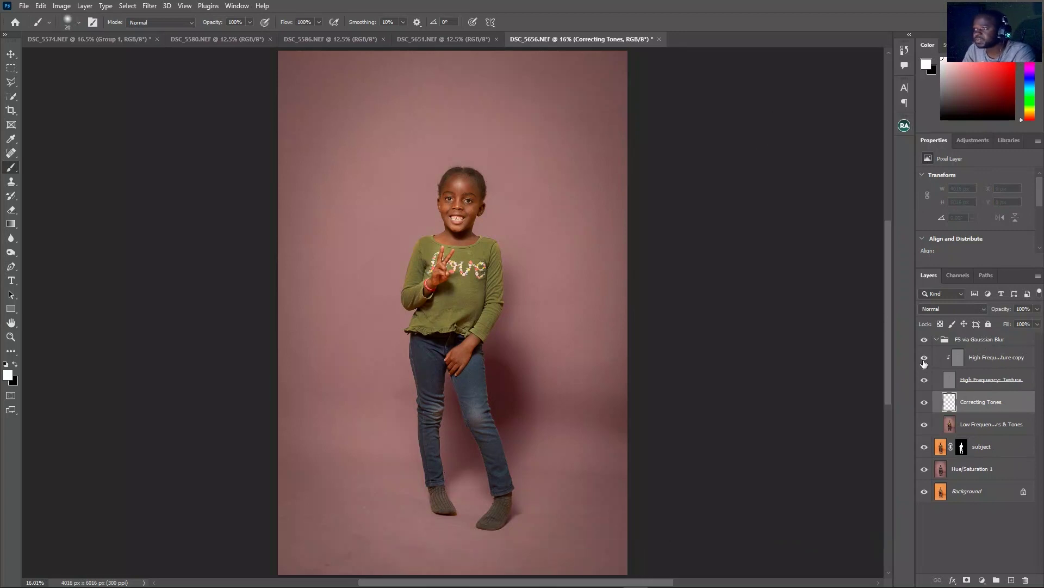
drag(924, 360, 927, 388)
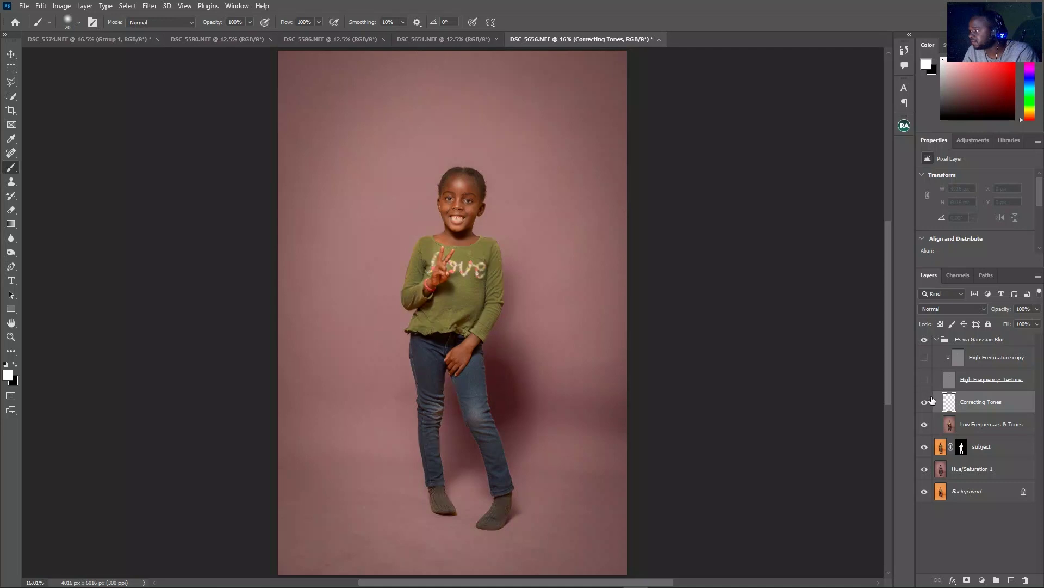
click(994, 429)
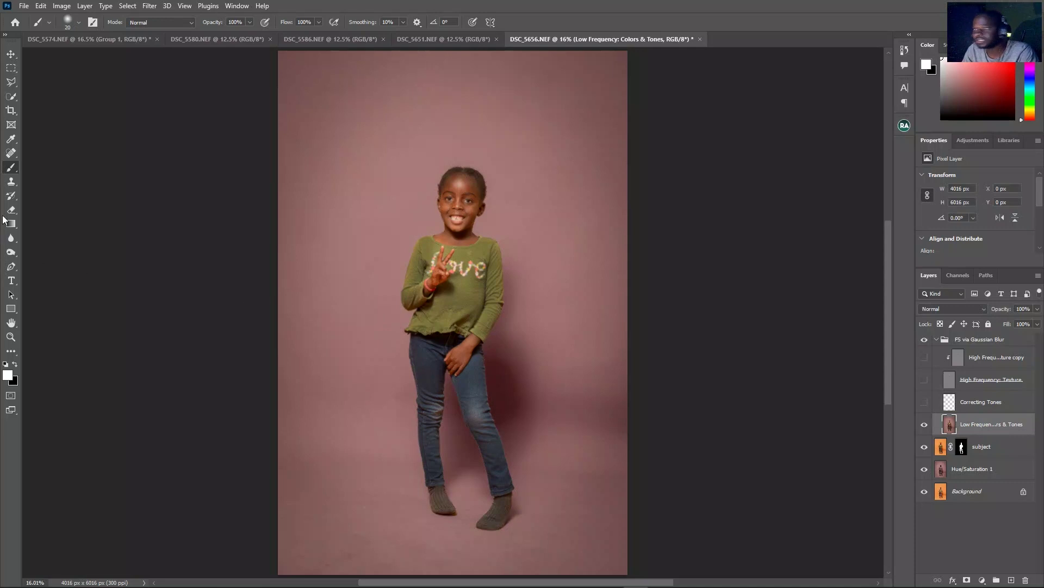
right_click(10, 167)
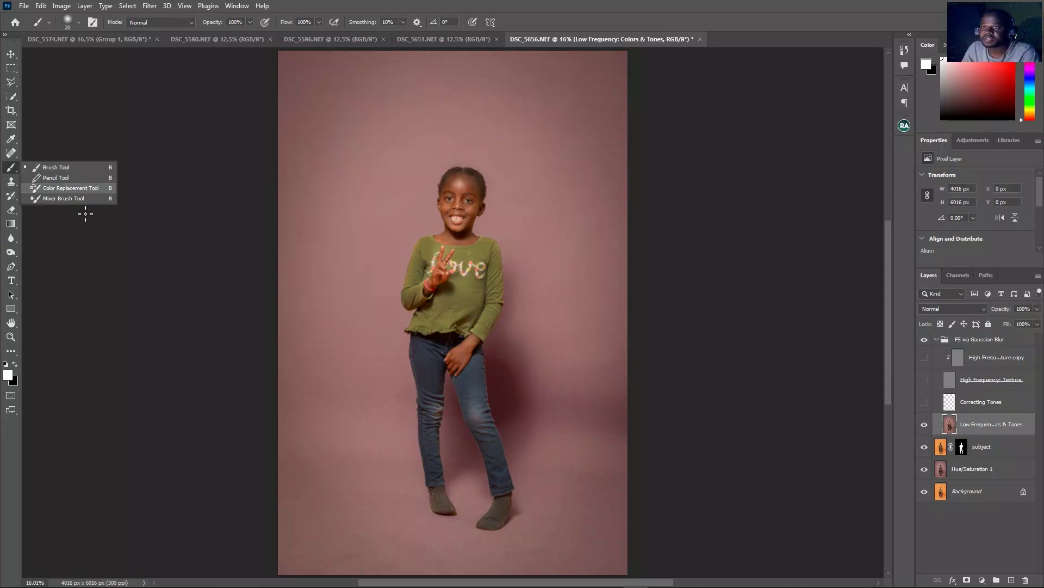
Blend the child's skin tones on the low-frequency layer with a size-50 Mixer Brush.
click(55, 198)
scroll(464, 169, up, 2)
scroll(463, 168, up, 6)
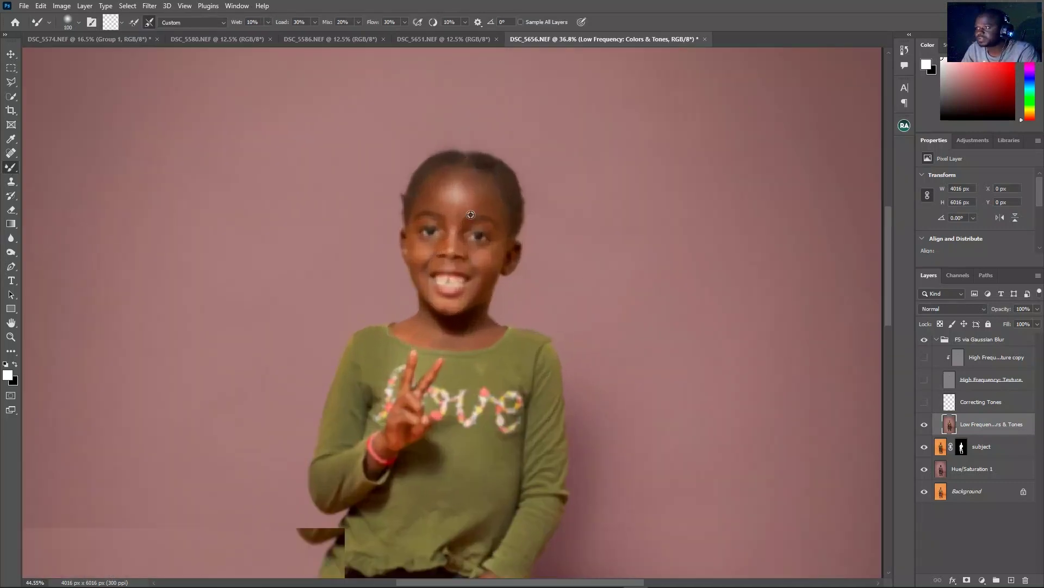
key(bracketleft)
key(bracketleft)
key(bracketleft)
key(bracketleft)
key(bracketleft)
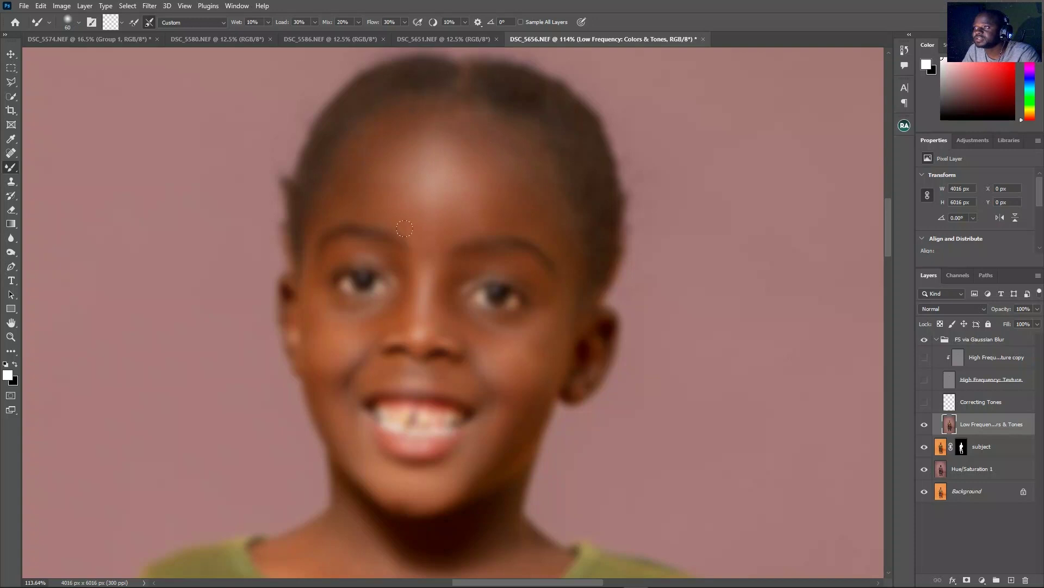
scroll(375, 277, down, 5)
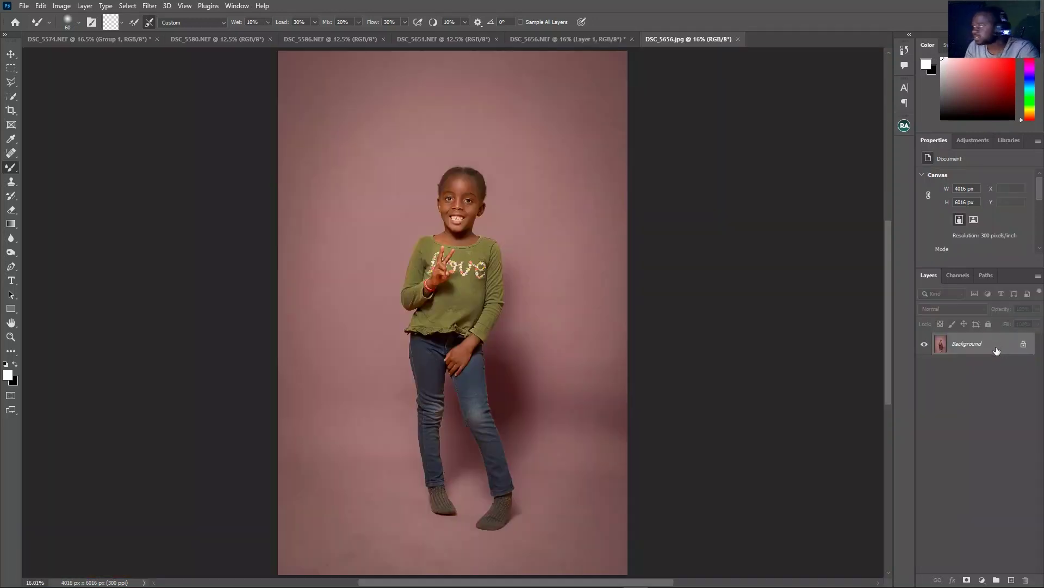
Run Photo-Toolbox SkinFiner on the photo with the 'Uncle Moggy' preset.
click(904, 125)
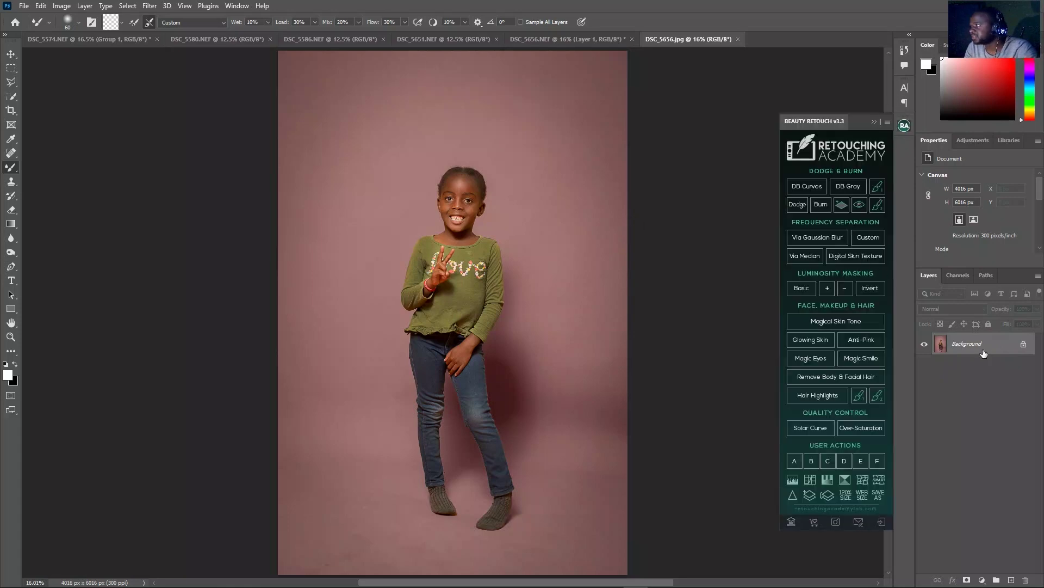
click(877, 120)
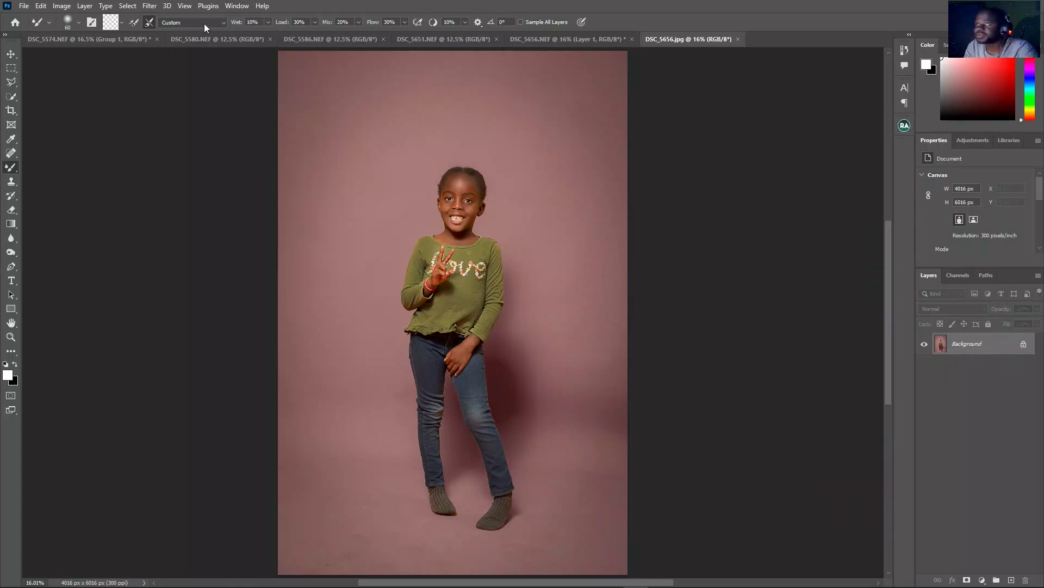
click(151, 9)
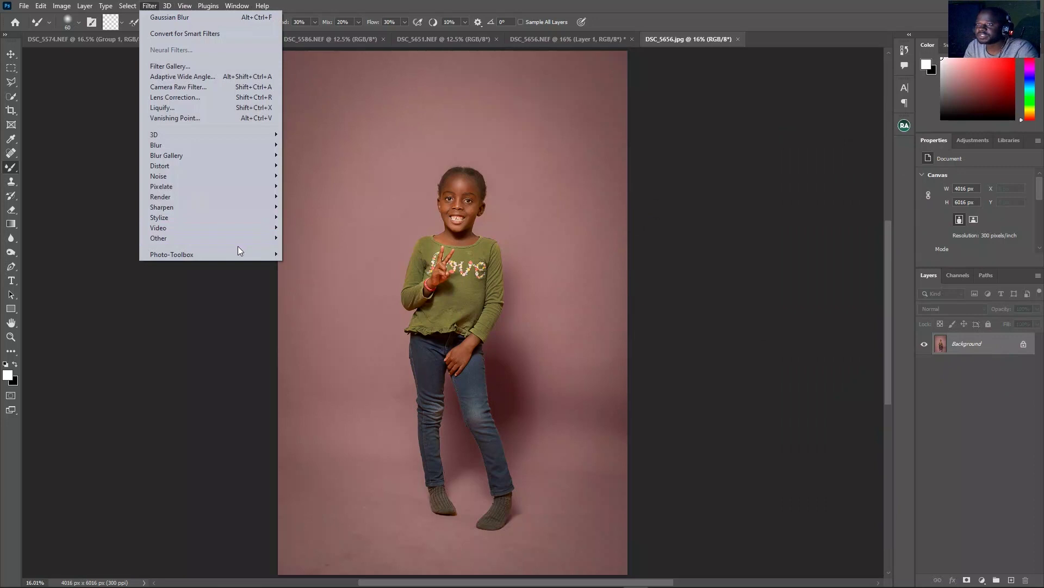
mouse_move(237, 253)
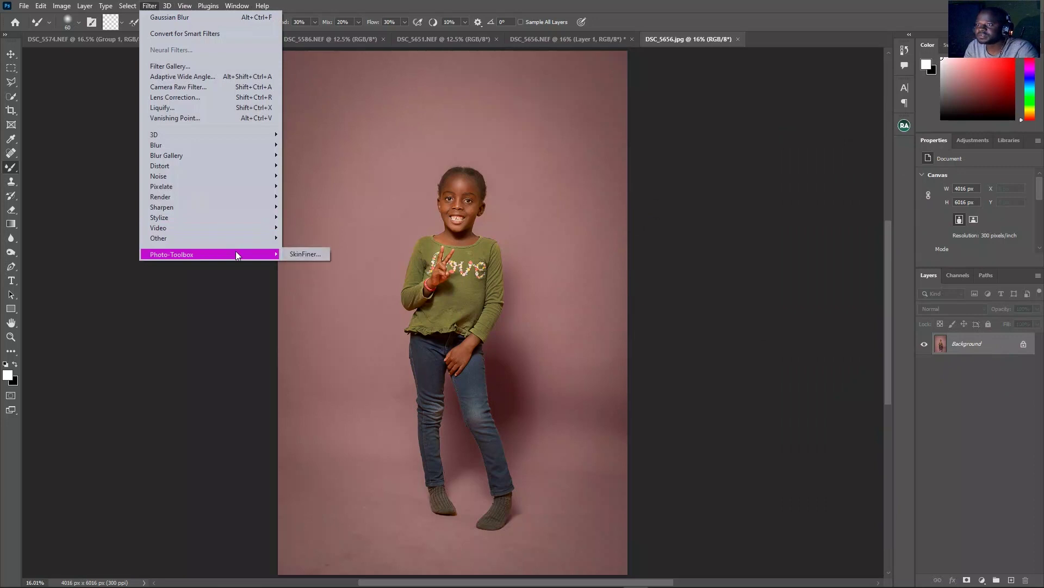
click(308, 254)
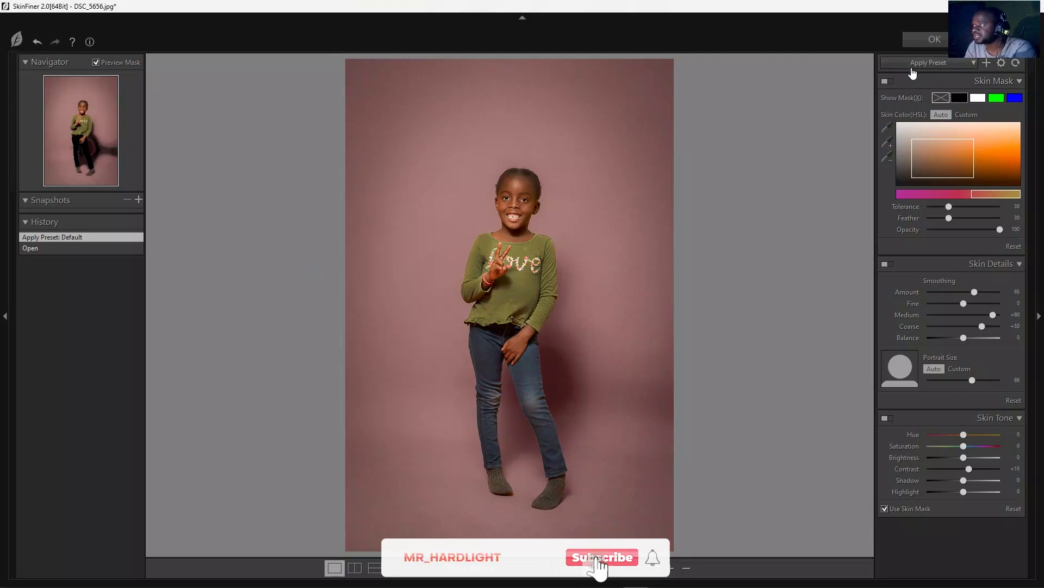
click(913, 63)
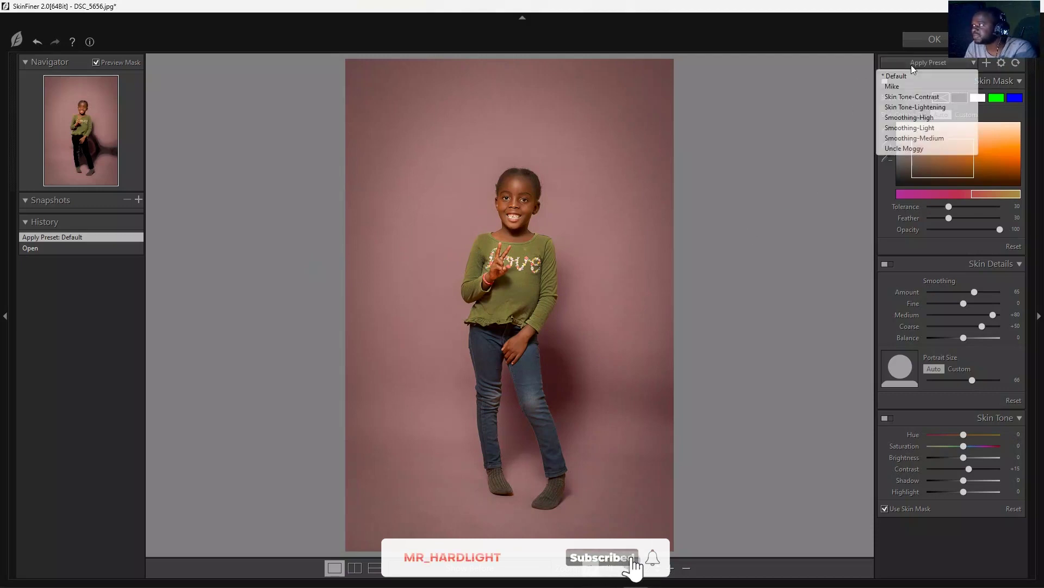
click(905, 148)
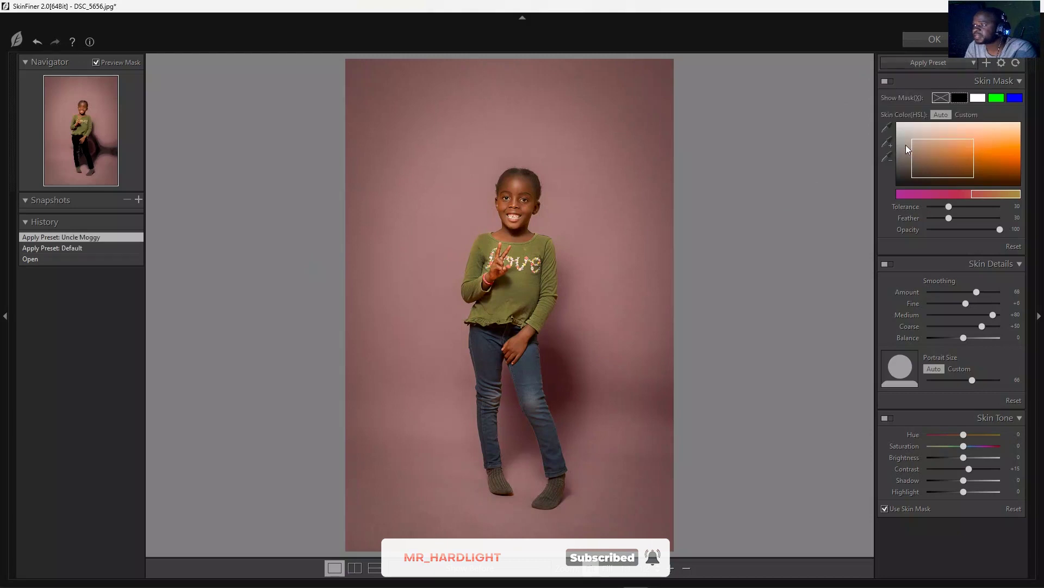
click(931, 42)
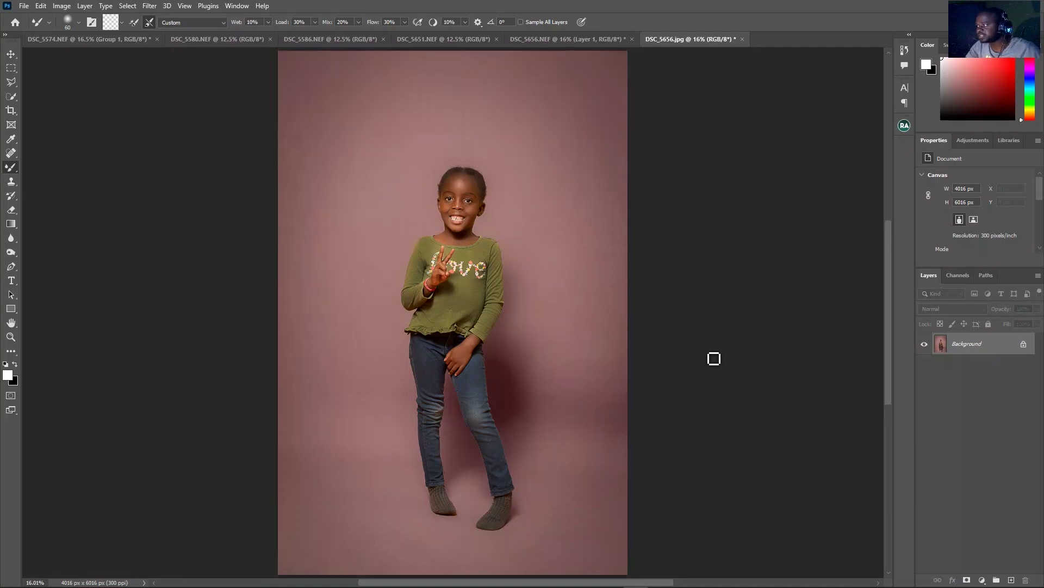
Duplicate the photo and grade the copy with the 01. Wedding Premium Presets by NJ Camera Raw preset.
key(ctrl+j)
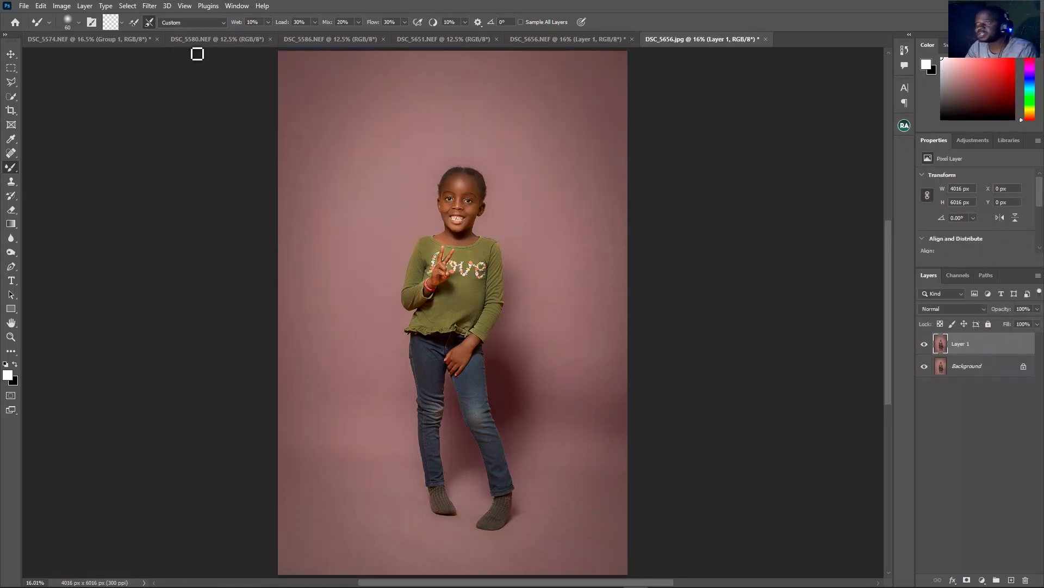
click(149, 6)
click(169, 88)
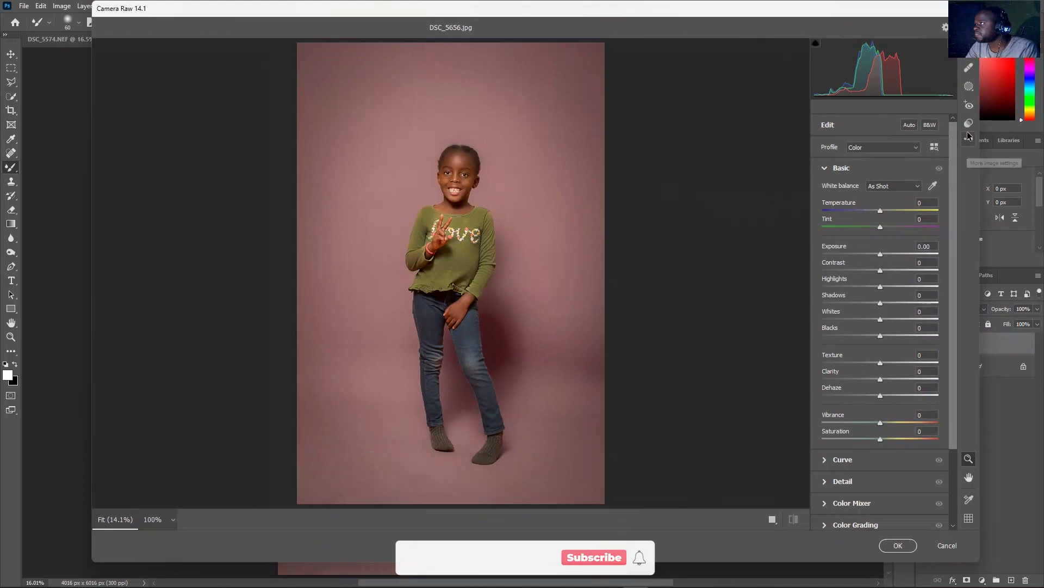
mouse_move(954, 209)
mouse_down()
mouse_move(952, 279)
mouse_move(952, 216)
mouse_up()
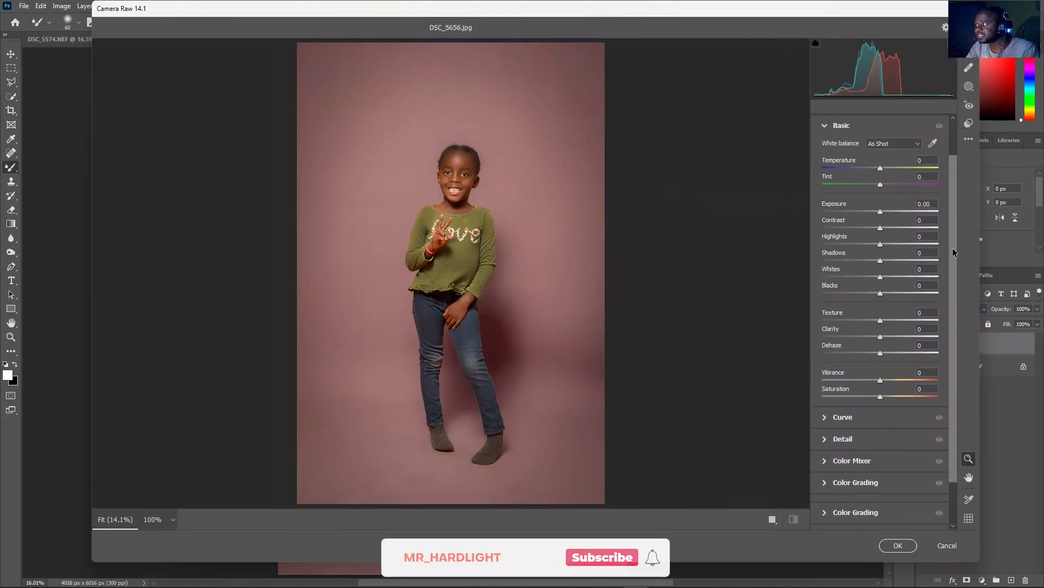
click(968, 123)
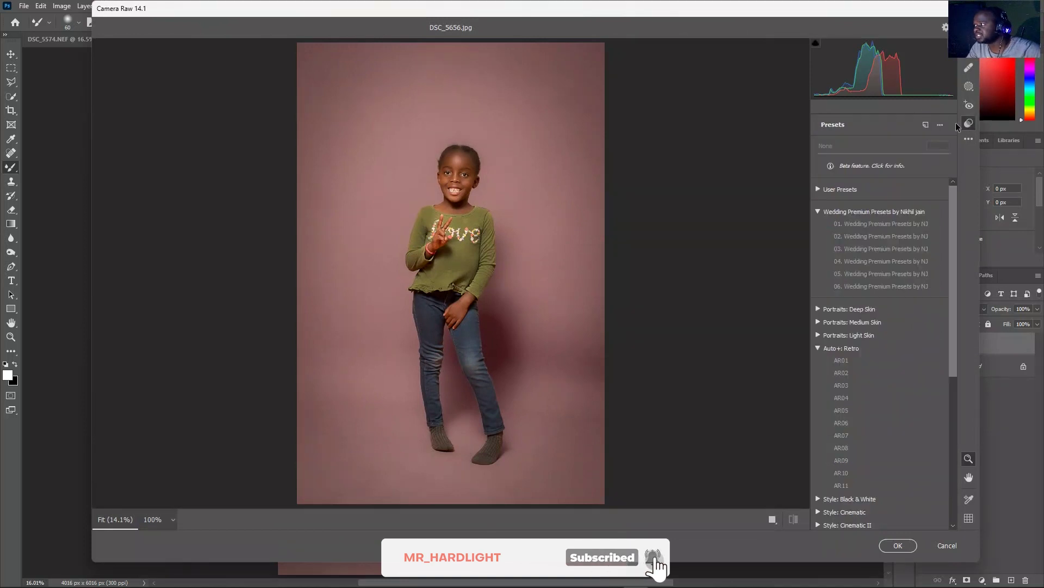
click(892, 226)
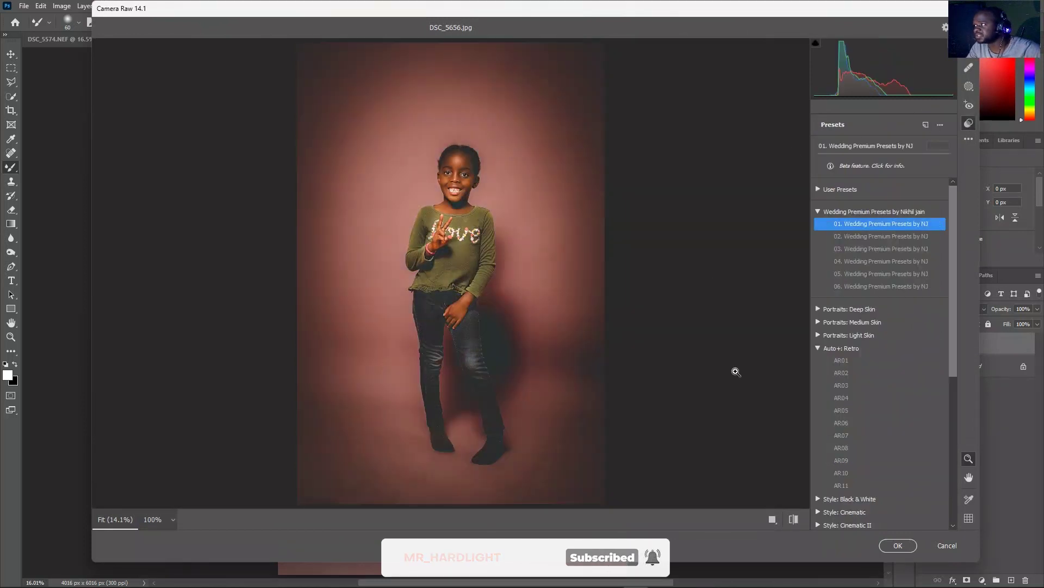
click(898, 545)
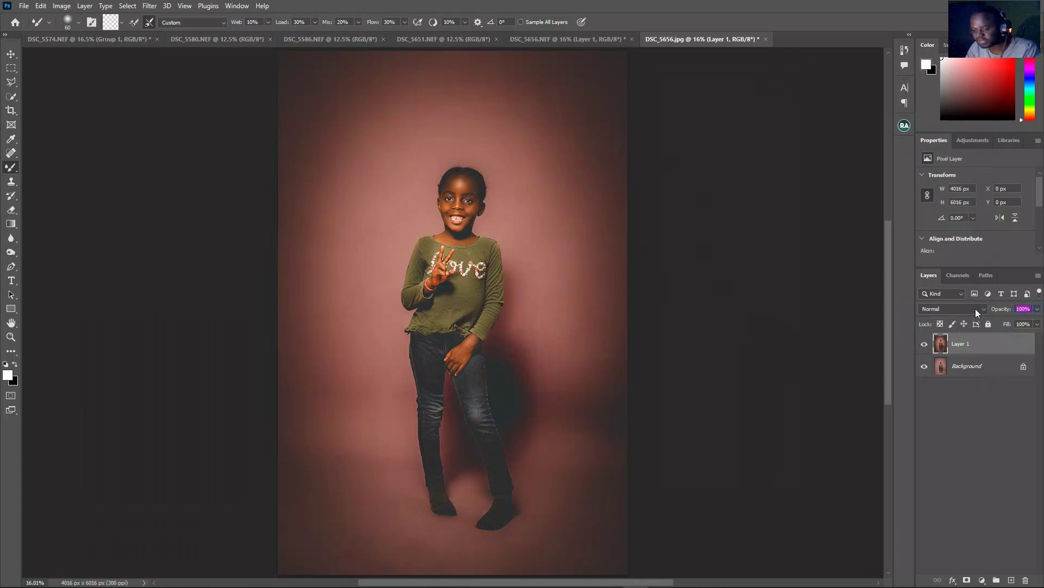
Set the graded layer's opacity to 35% and toggle its visibility to compare.
text(35)
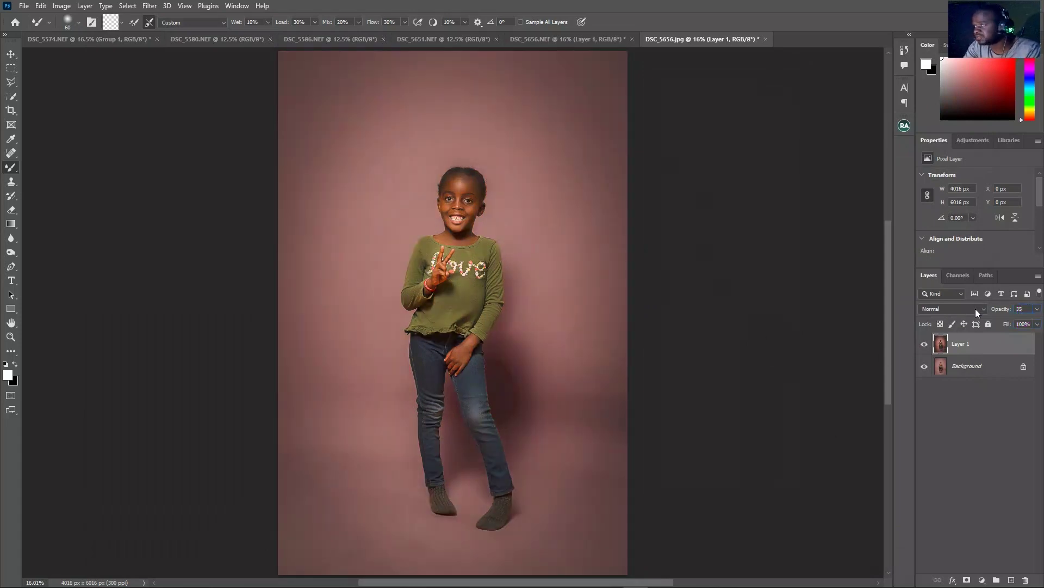
key(Return)
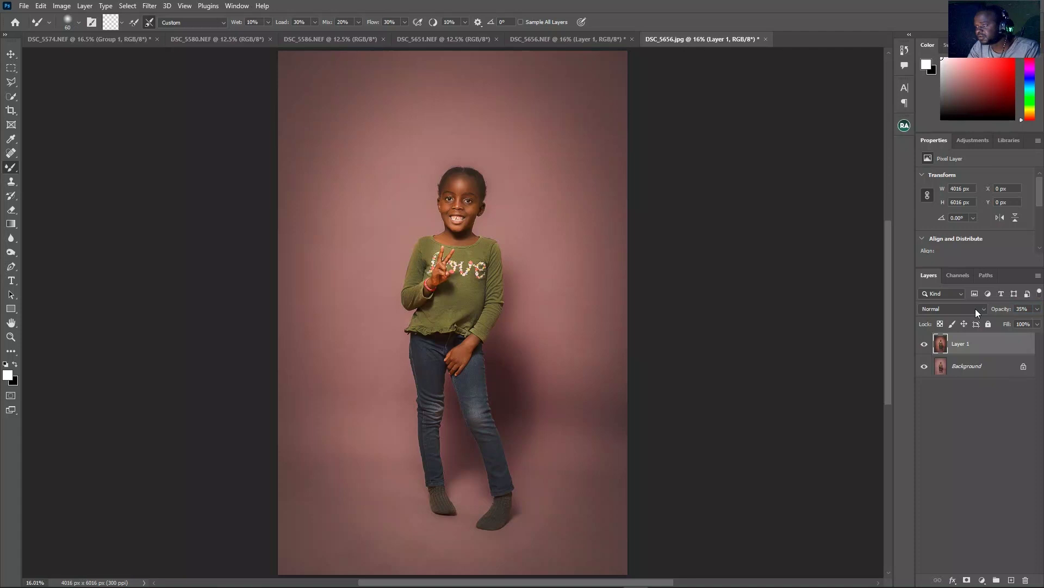
click(925, 345)
click(925, 345)
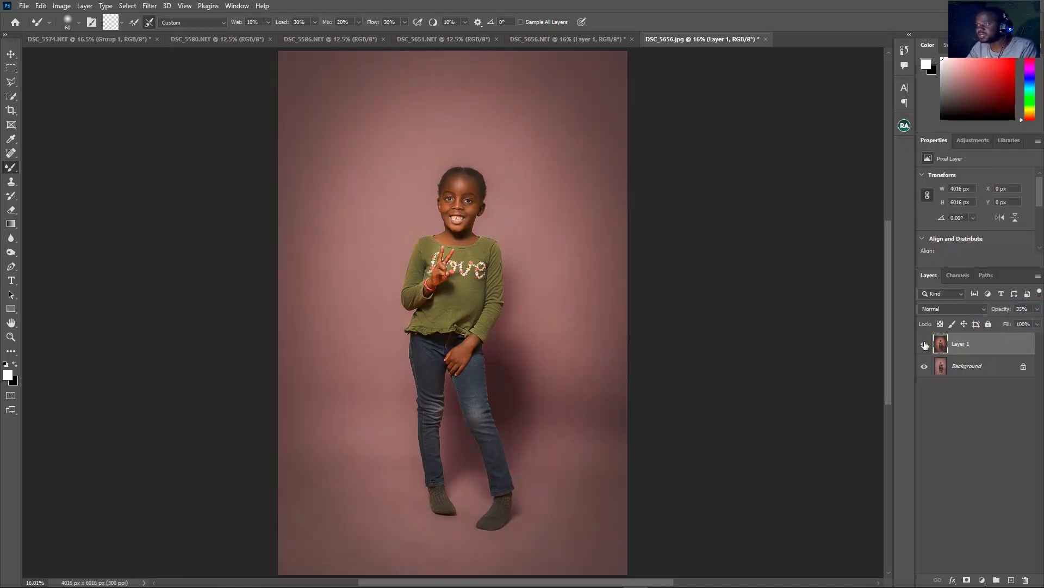
Flatten the graded layer into the Background and run the Beauty Retouch Magic Smile action.
right_click(976, 370)
click(958, 477)
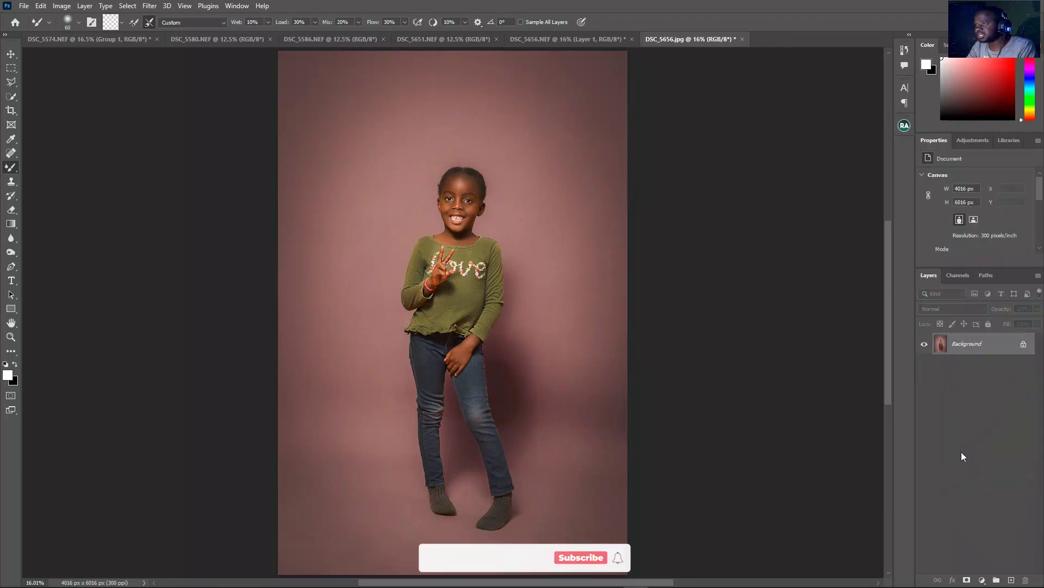
click(904, 125)
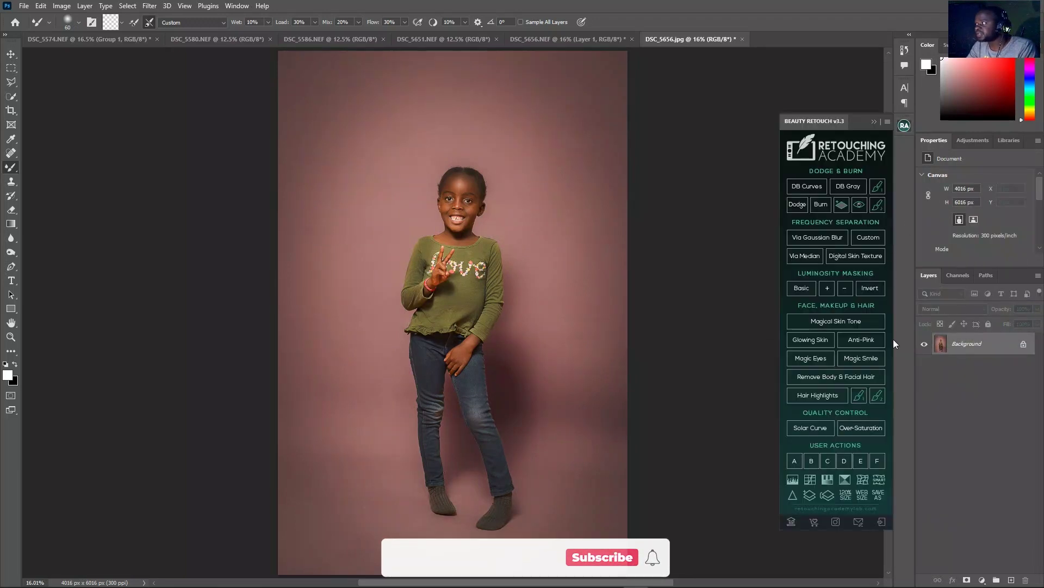
click(869, 359)
With a slightly larger Brush Tool, paint white on the group mask over the girl's teeth.
right_click(11, 167)
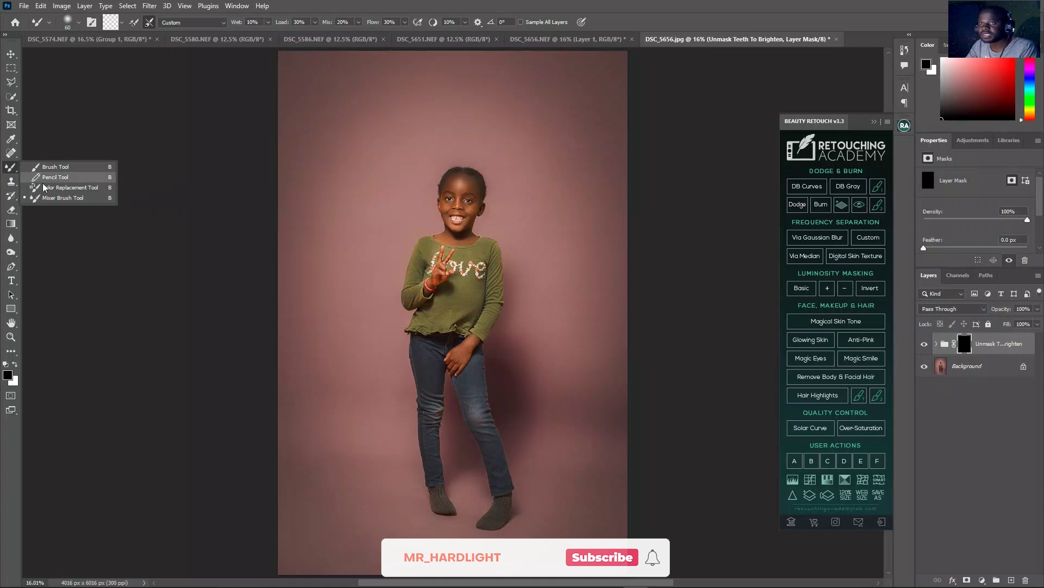
click(54, 166)
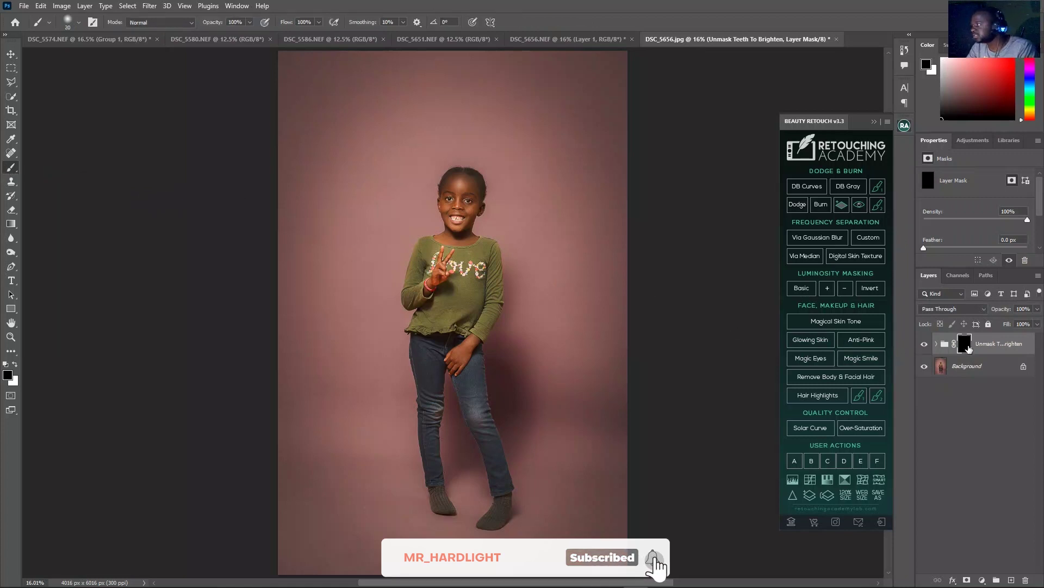
click(875, 121)
drag(453, 191, 512, 216)
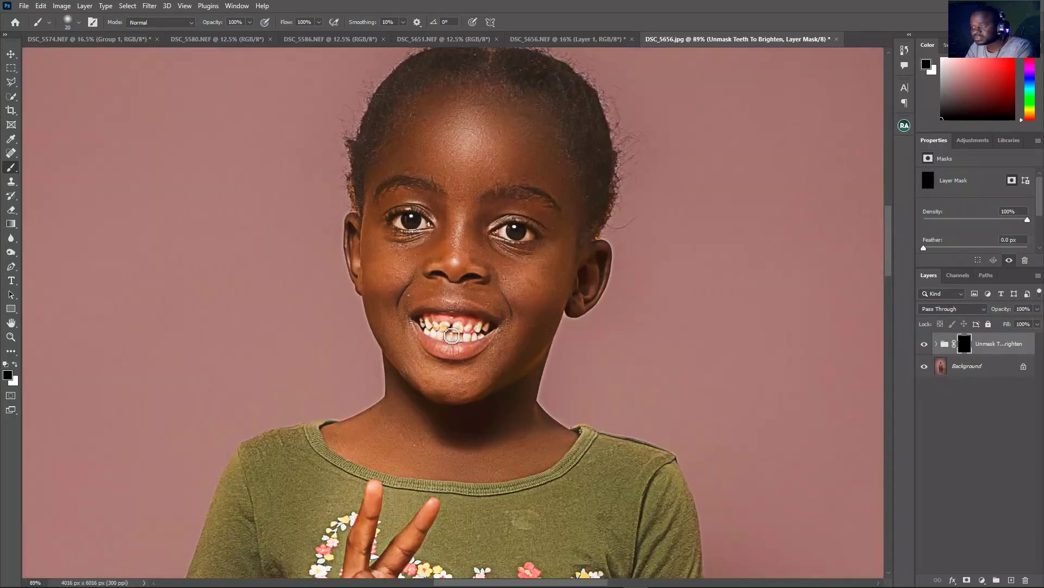
key(bracketright)
key(x)
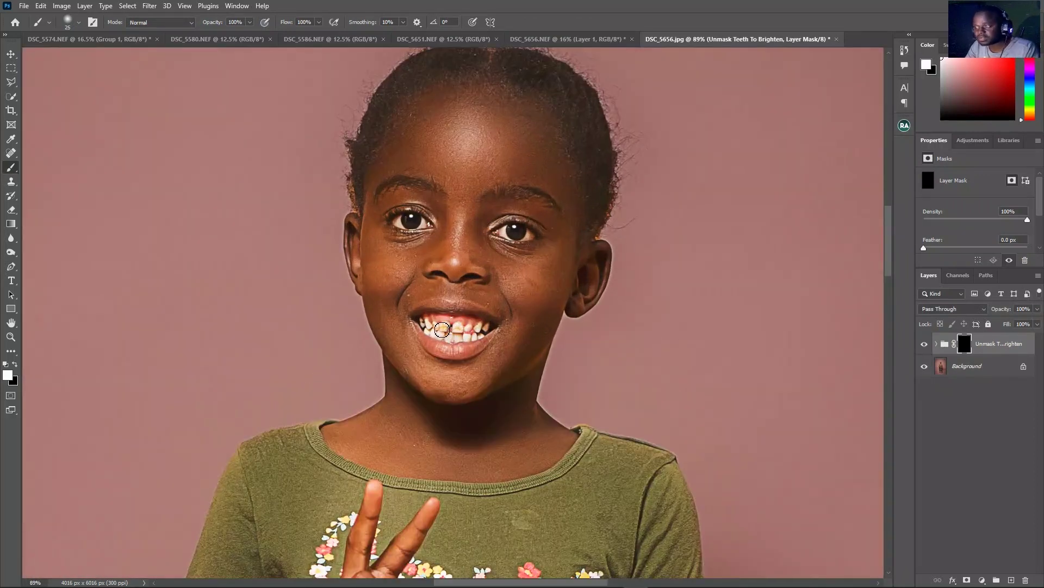
mouse_move(447, 333)
mouse_down()
mouse_move(469, 340)
mouse_move(449, 341)
mouse_move(492, 327)
mouse_move(437, 335)
mouse_up()
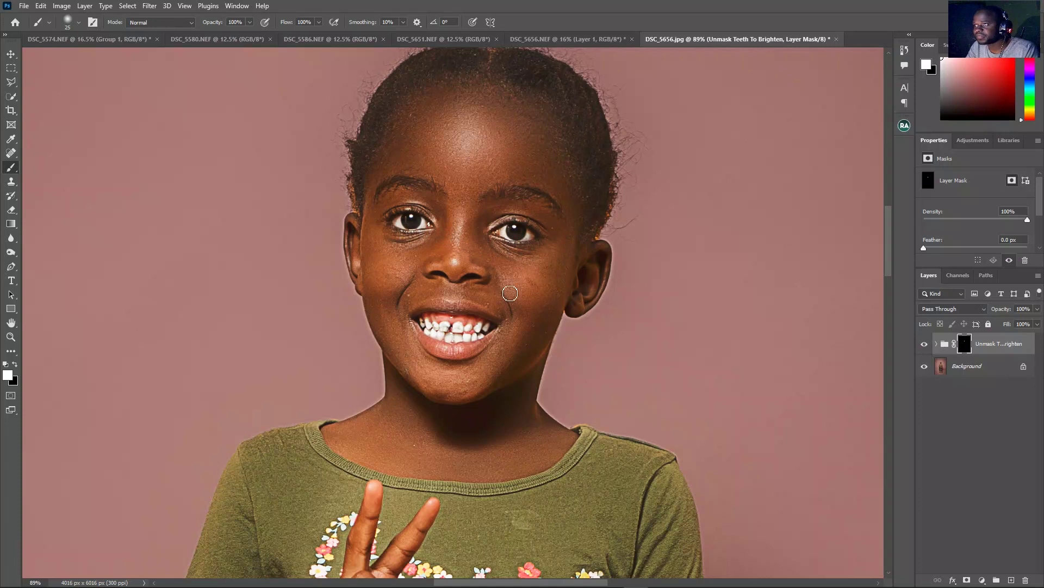
key(ctrl+0)
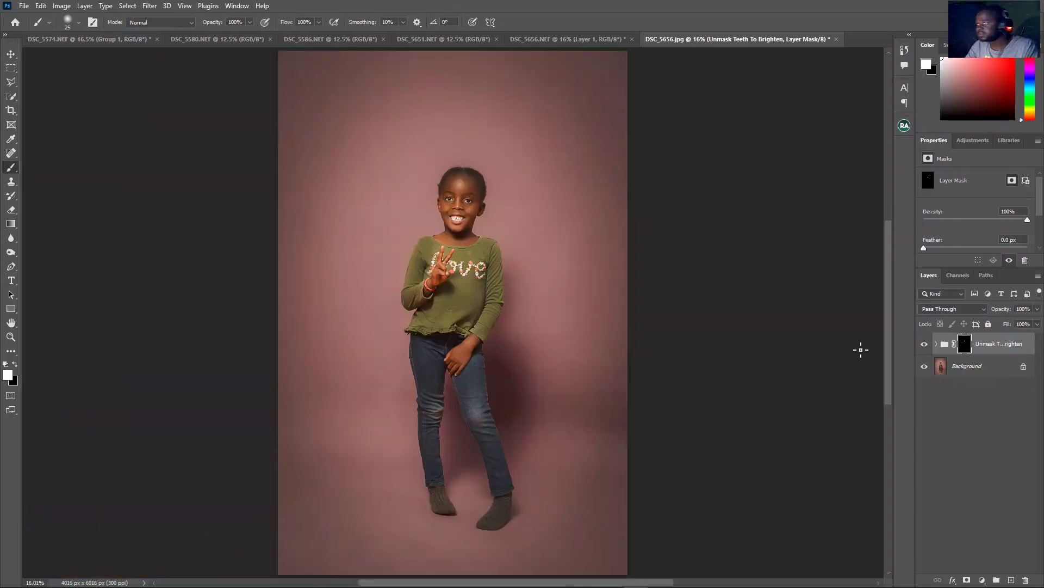
Make the teeth-brightening group visible and flatten it into the single Background layer.
click(924, 345)
right_click(975, 368)
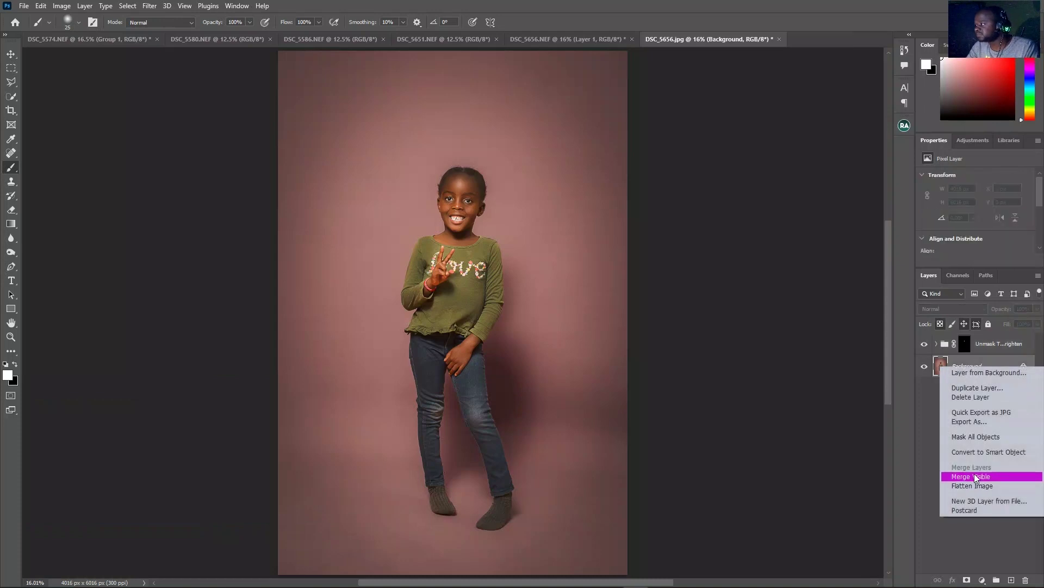
click(974, 474)
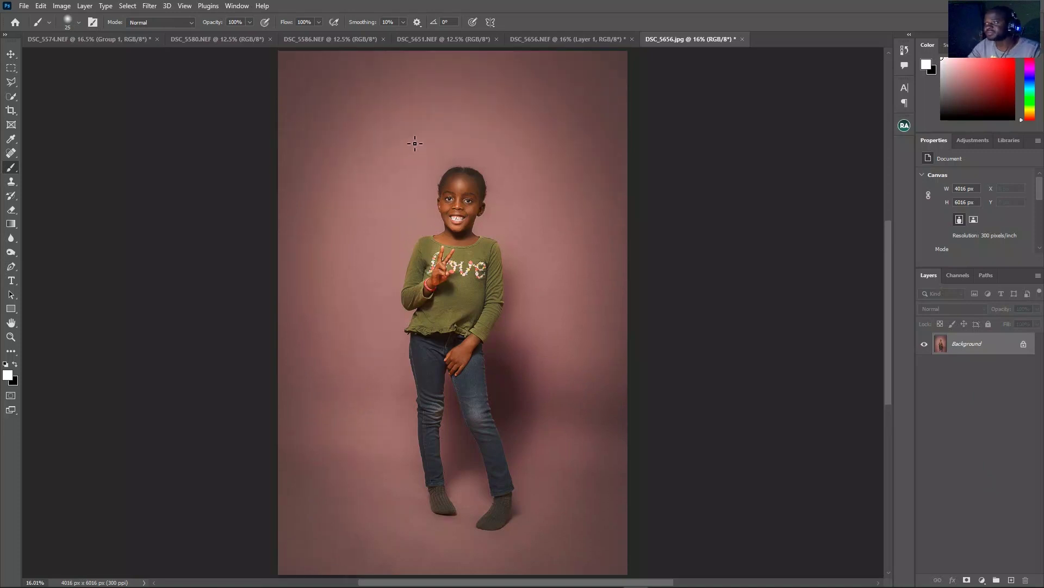
scroll(416, 144, down, 1)
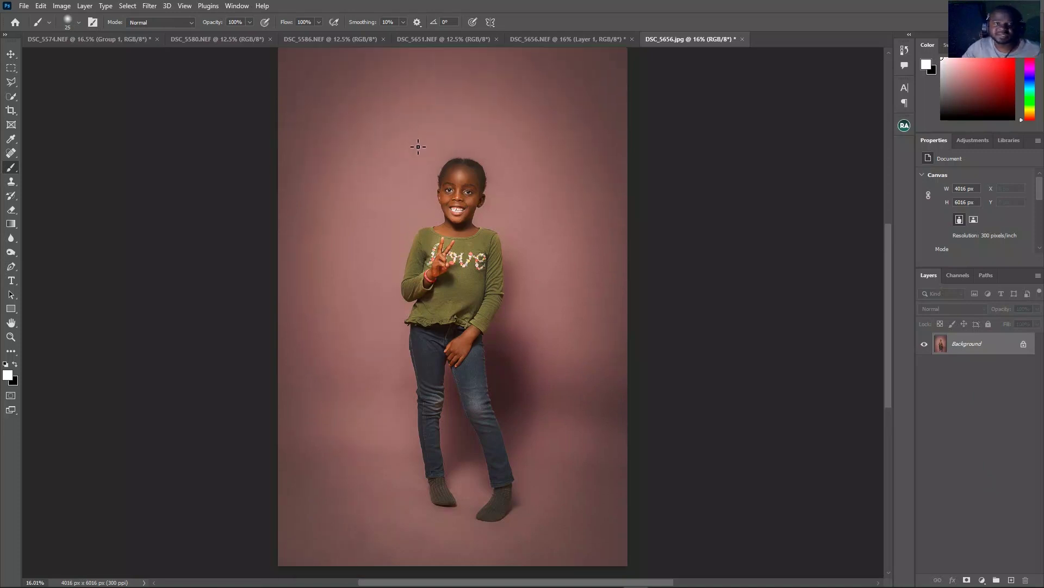